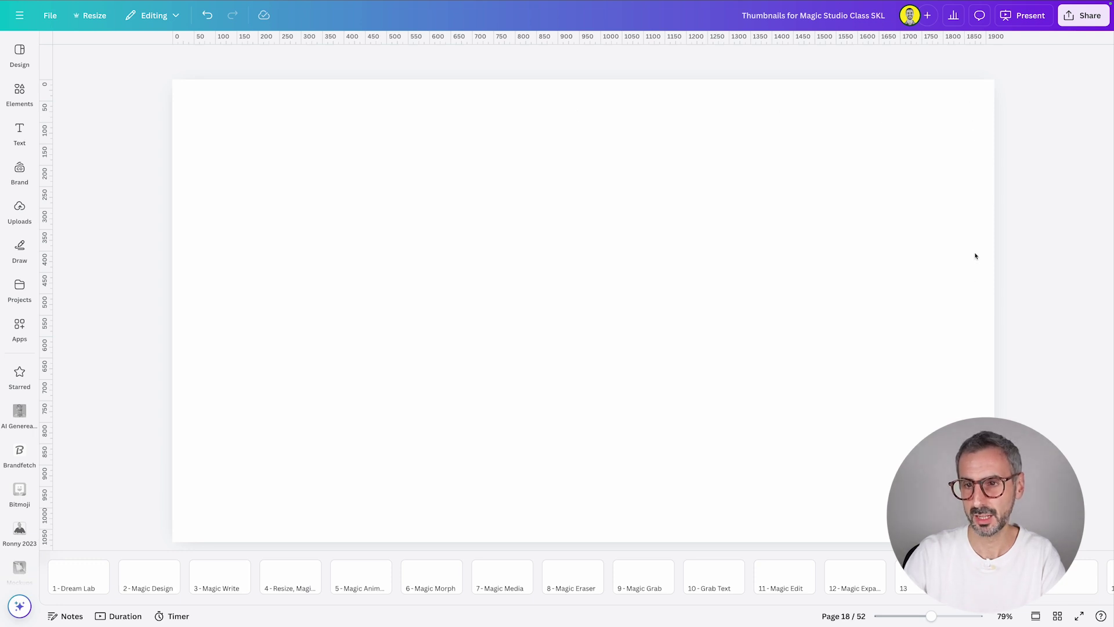
Step: Check the thumbnail design's dimensions, and look through its first named pages: Dream Lab, Magic Design and Magic Write
click(51, 17)
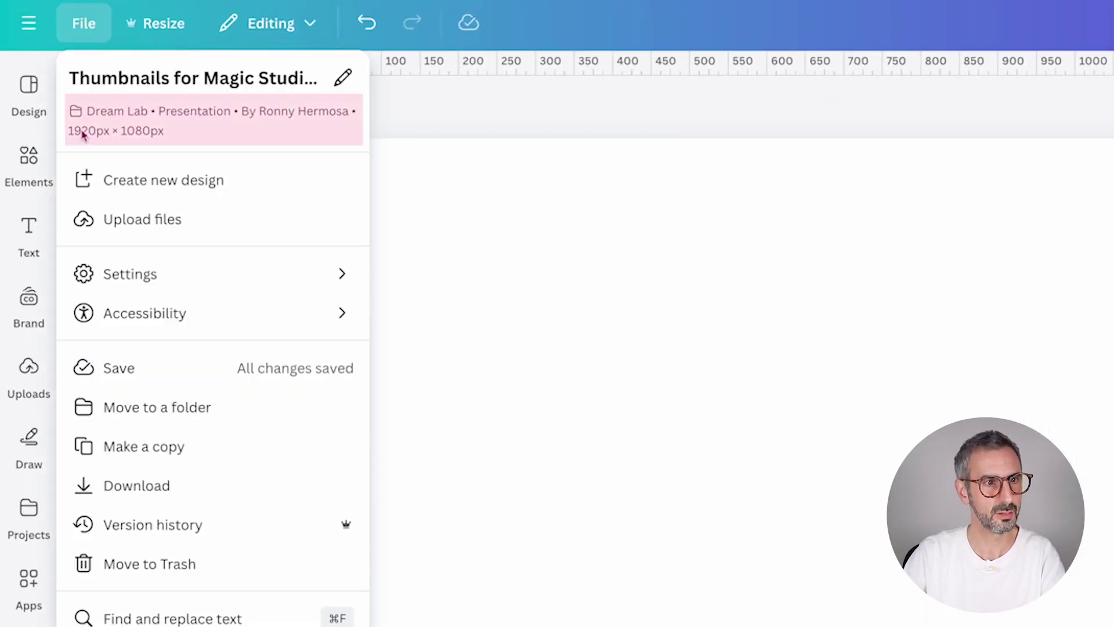
click(724, 421)
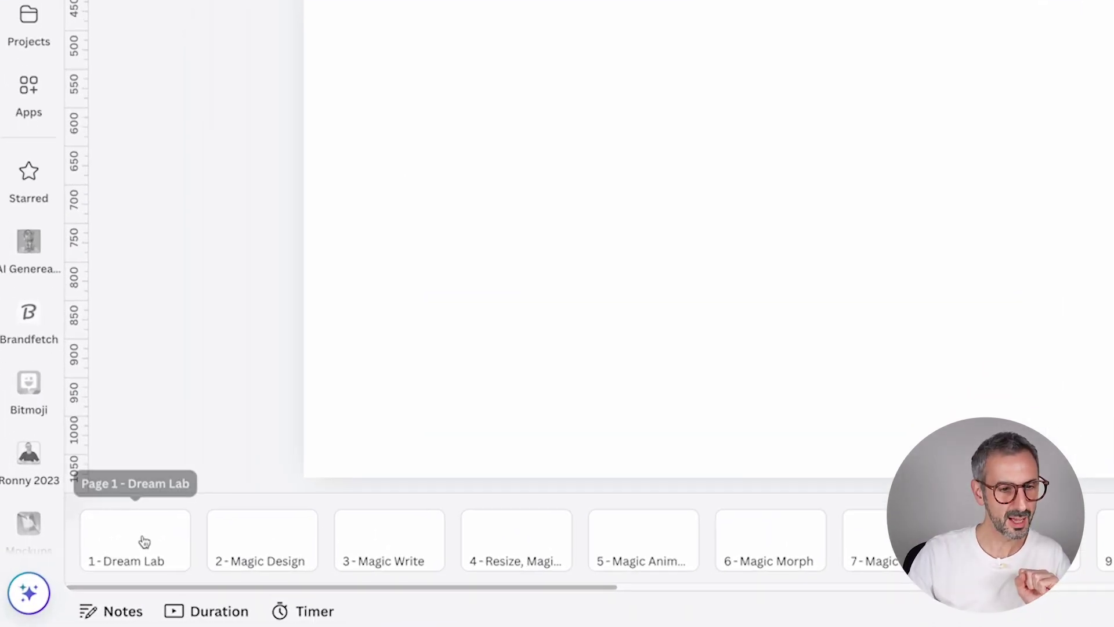
click(141, 541)
click(253, 549)
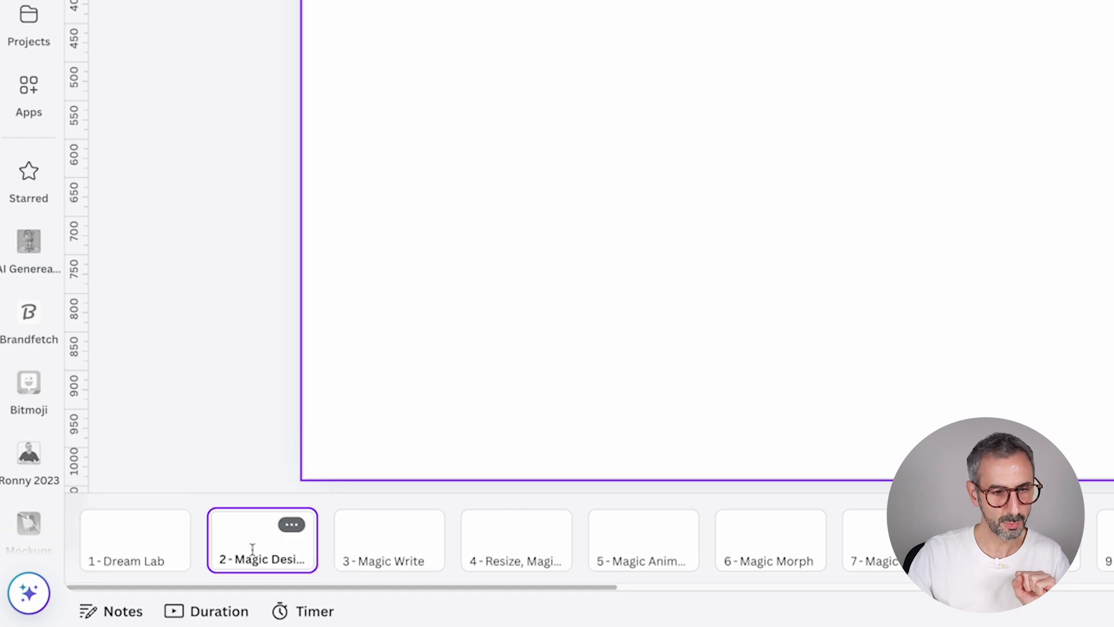
click(138, 550)
click(255, 541)
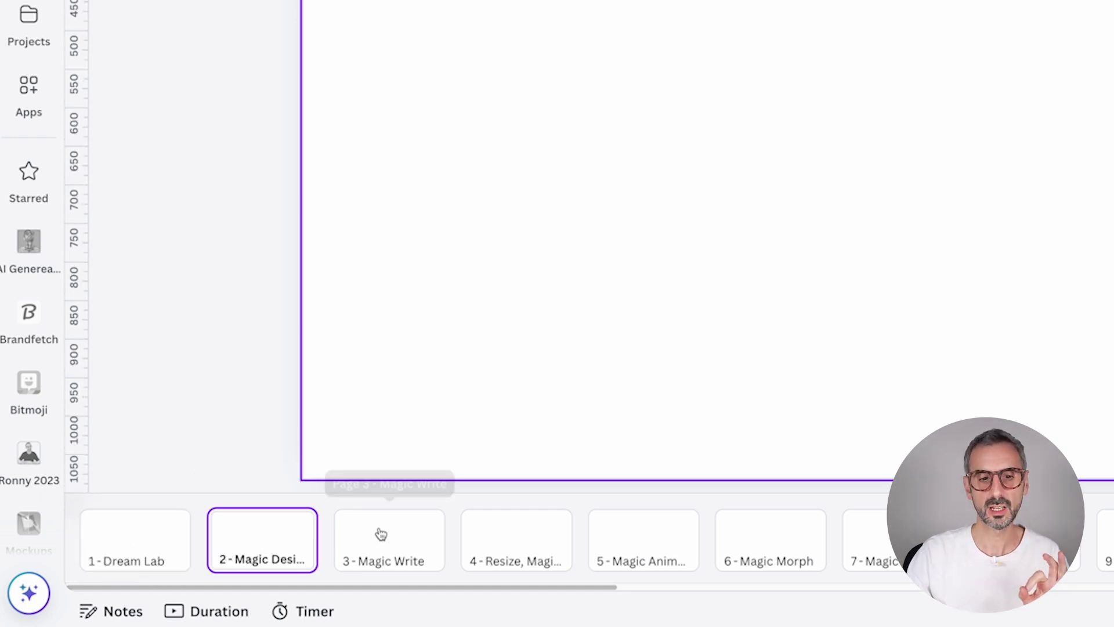
click(381, 534)
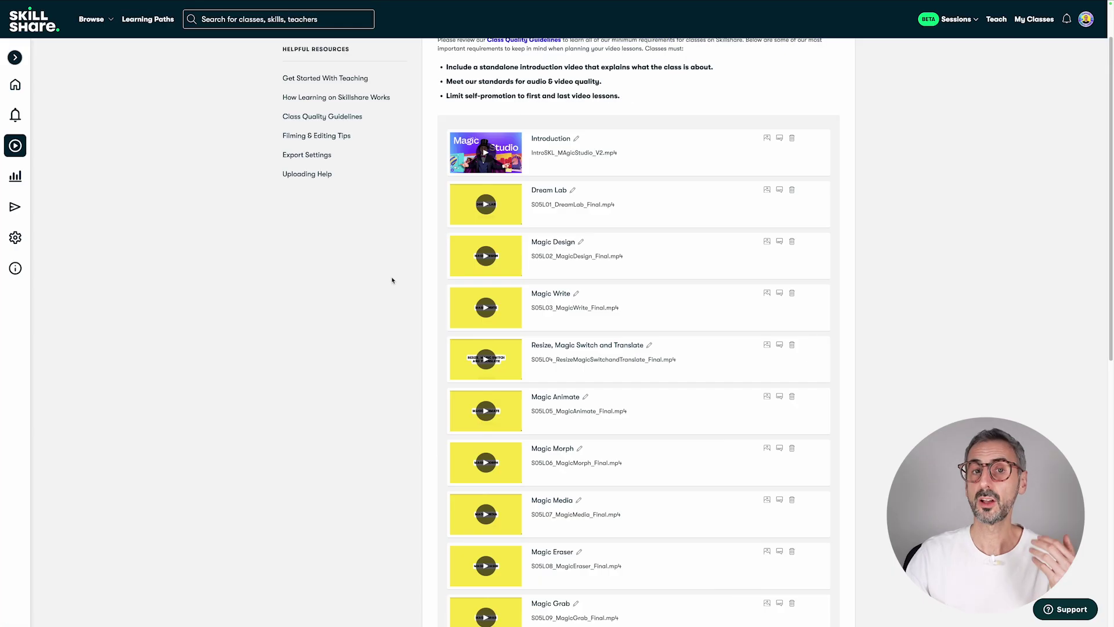
Step: Switch to the Skillshare class draft and compare its video lesson titles with the numbered pages of the Canva thumbnail design
scroll(672, 239, up, 3)
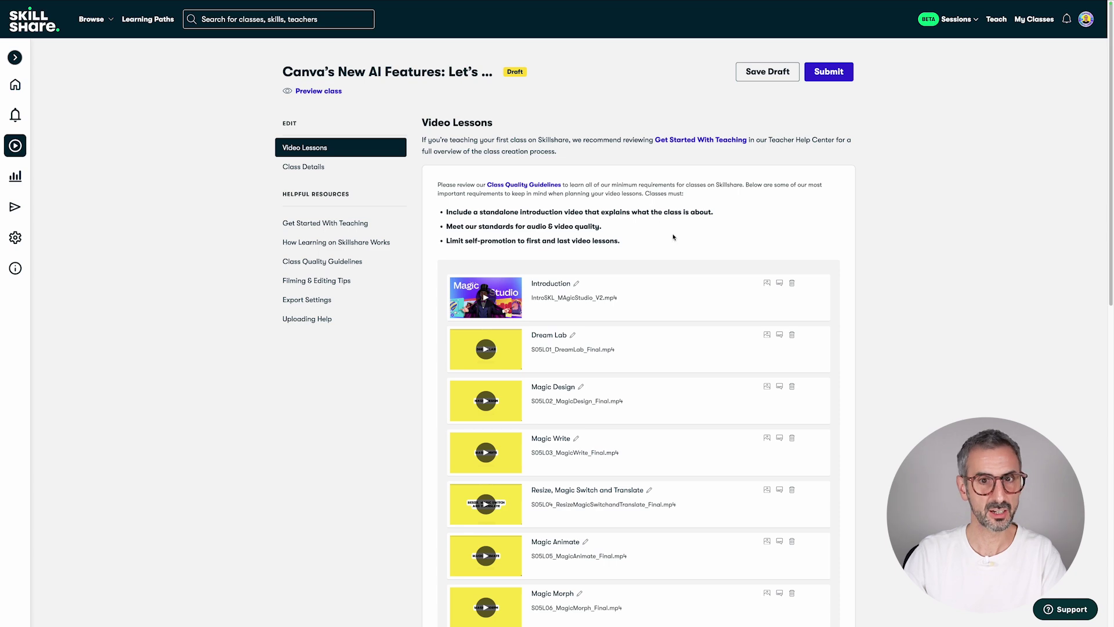
scroll(935, 286, down, 2)
scroll(935, 286, up, 2)
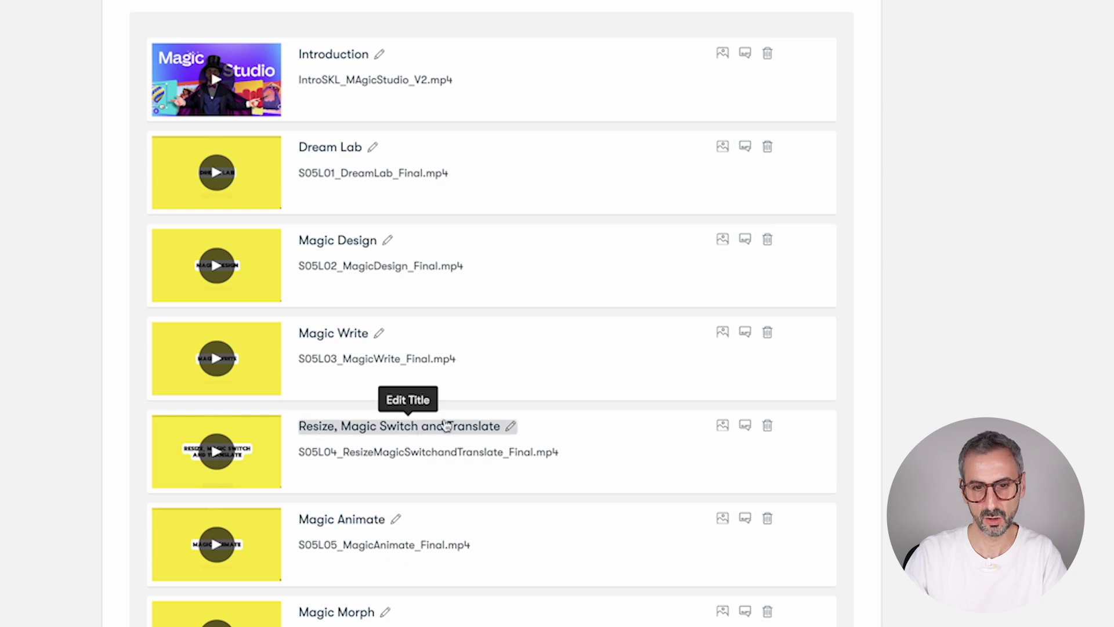
scroll(343, 452, down, 3)
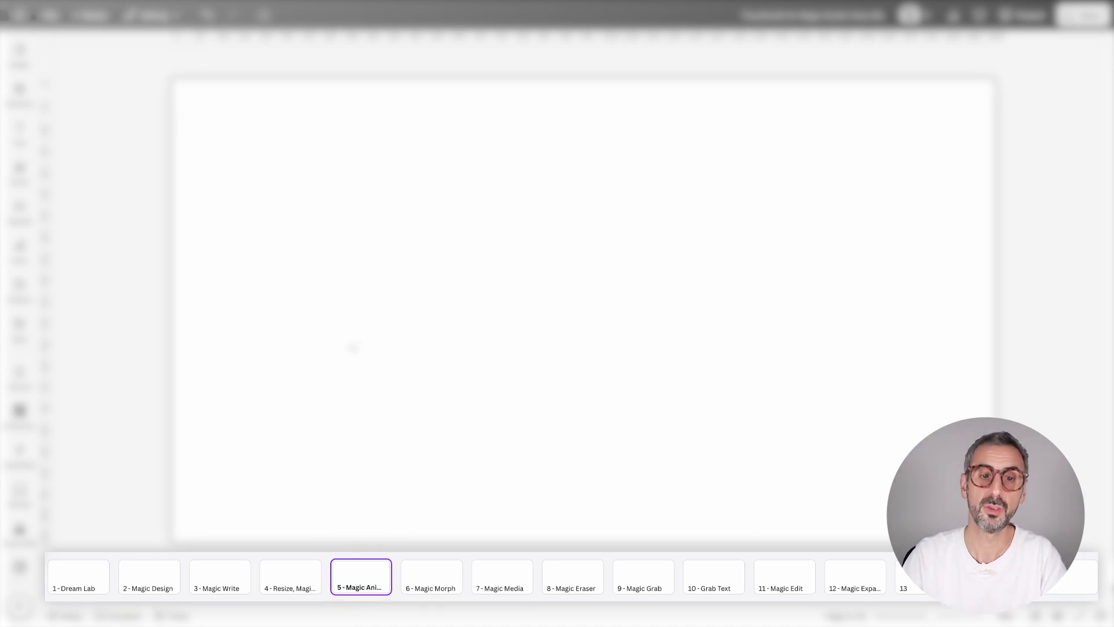
click(56, 585)
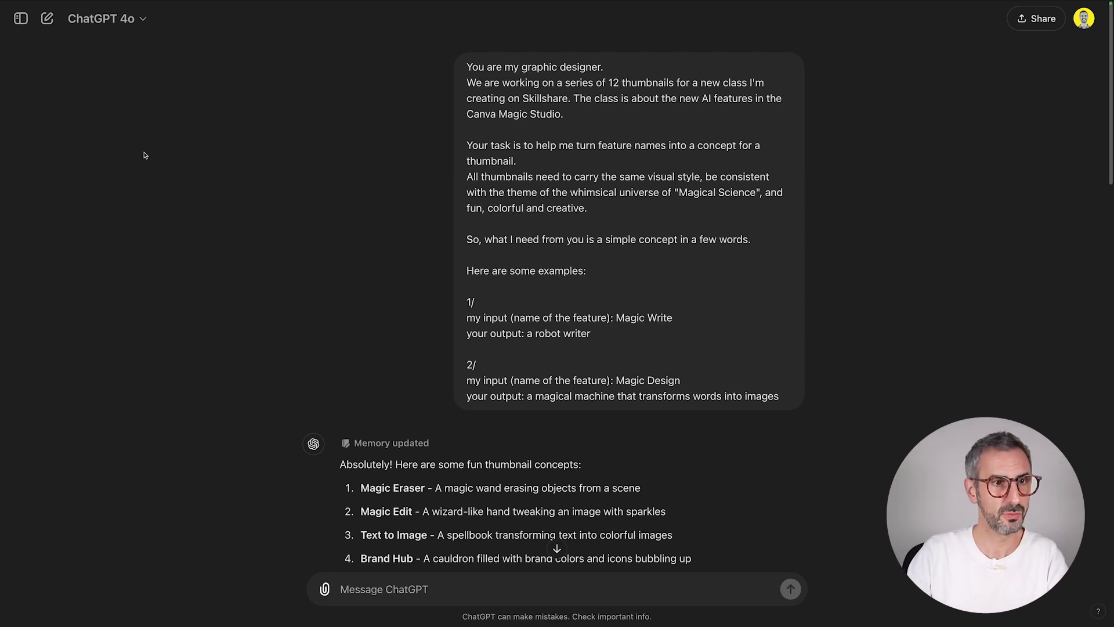
Step: Switch to ChatGPT and examine the prompt engineer message, highlighting its hummingbird reference prompt
mouse_move(50, 19)
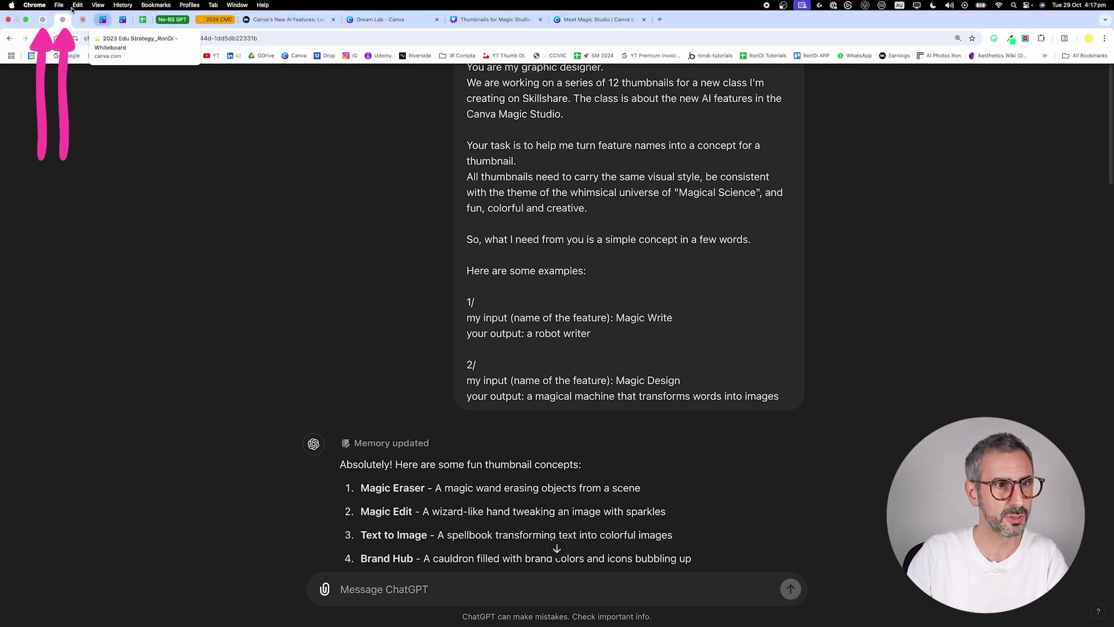
click(42, 21)
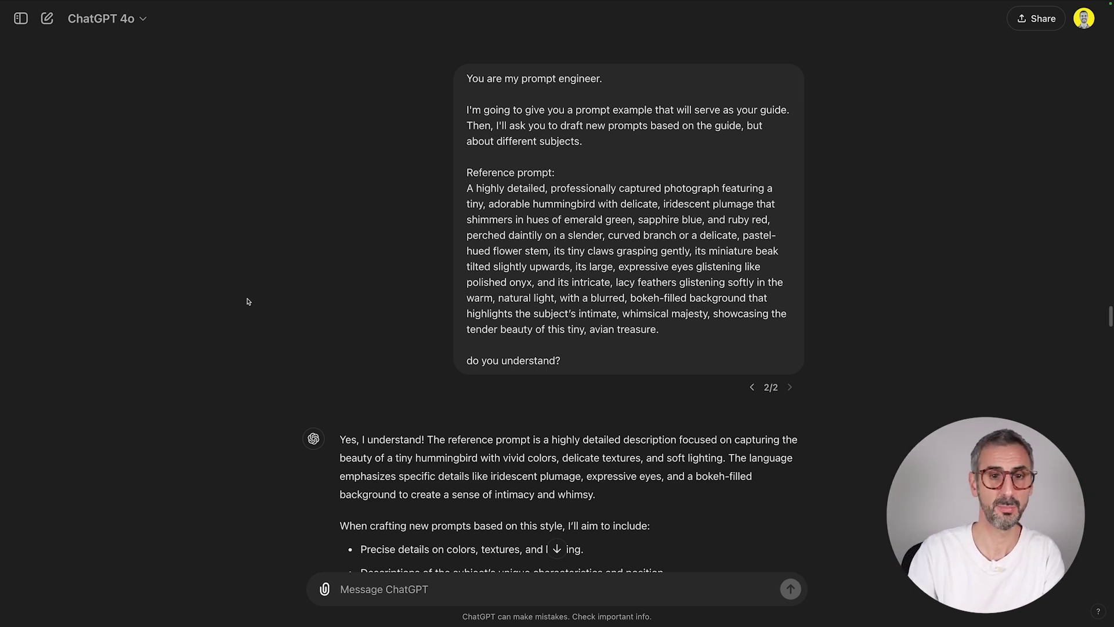
drag(466, 78, 602, 143)
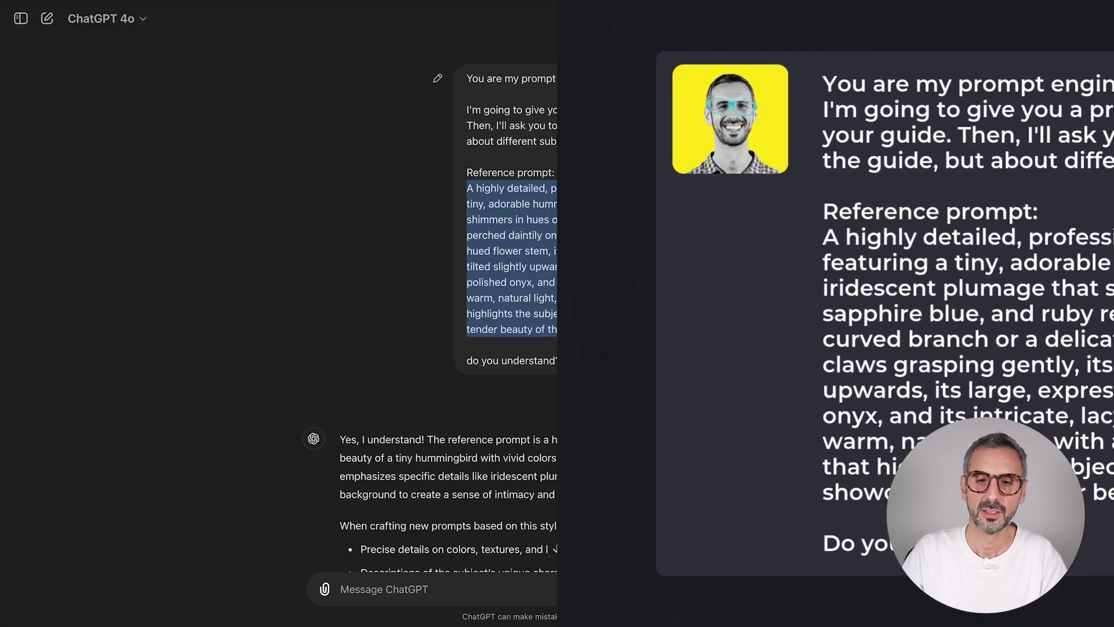
click(690, 360)
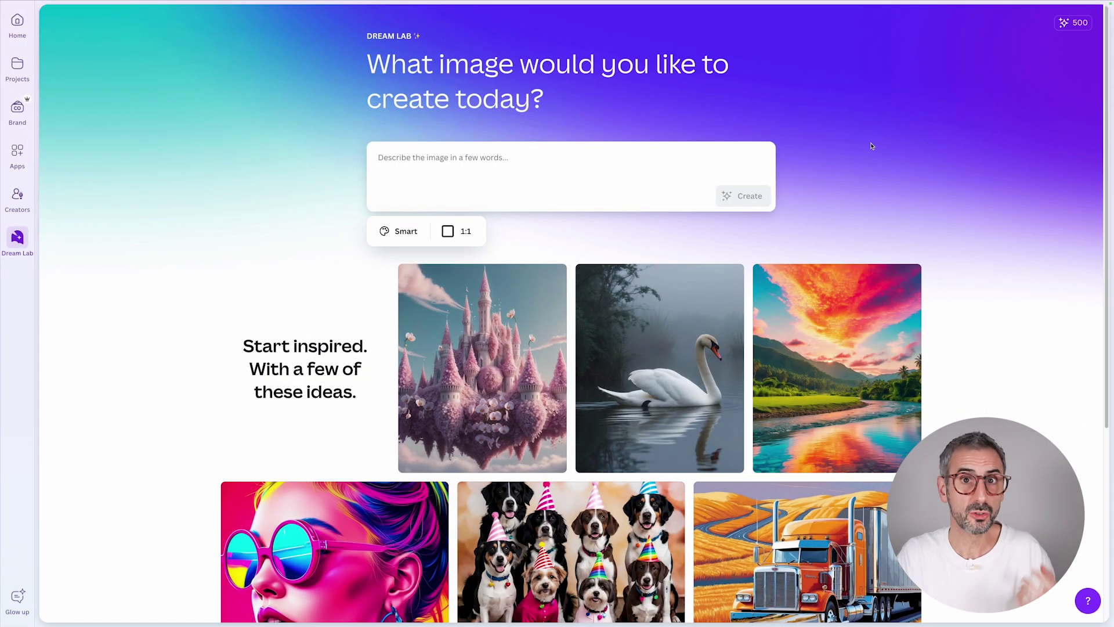
Step: Switch to Canva Dream Lab, load the hummingbird sample image's prompt into the description box and select its full text
scroll(870, 146, down, 2)
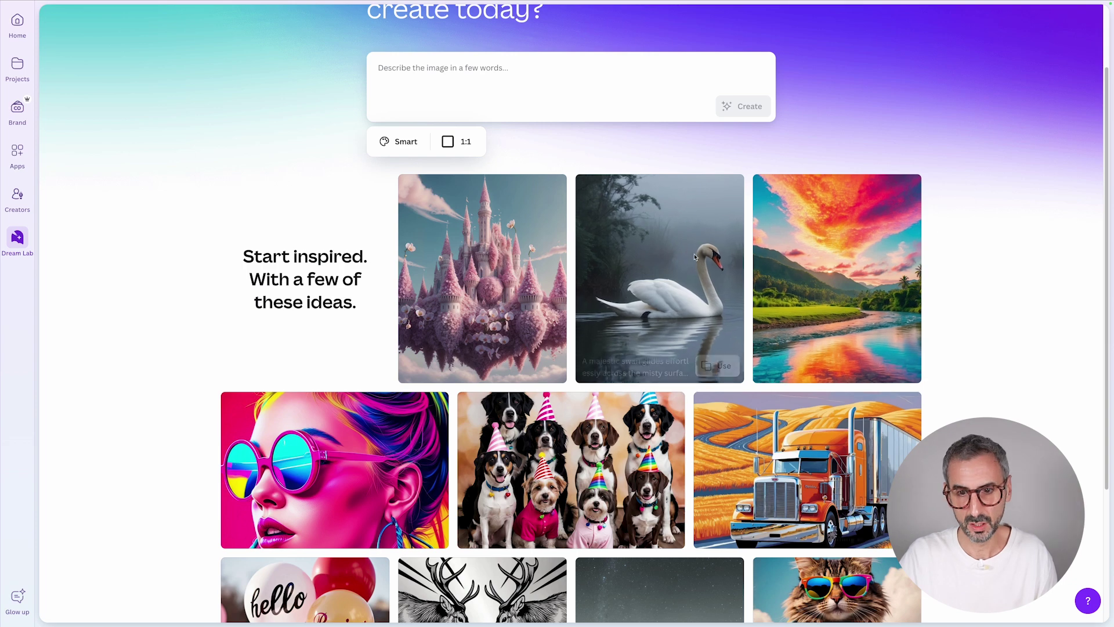
scroll(463, 315, down, 4)
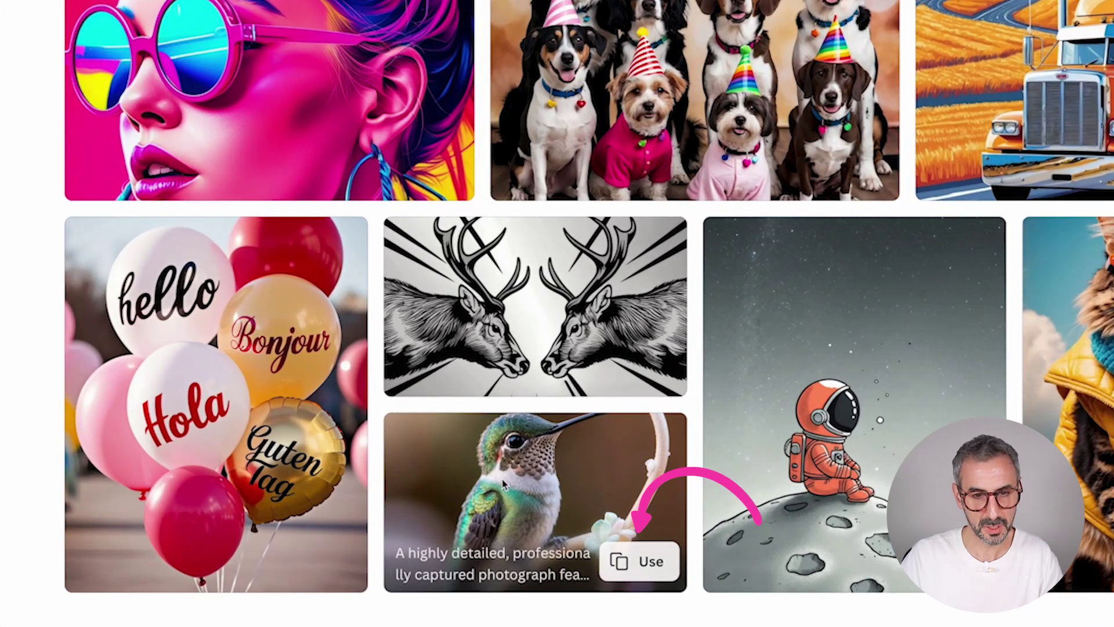
click(639, 561)
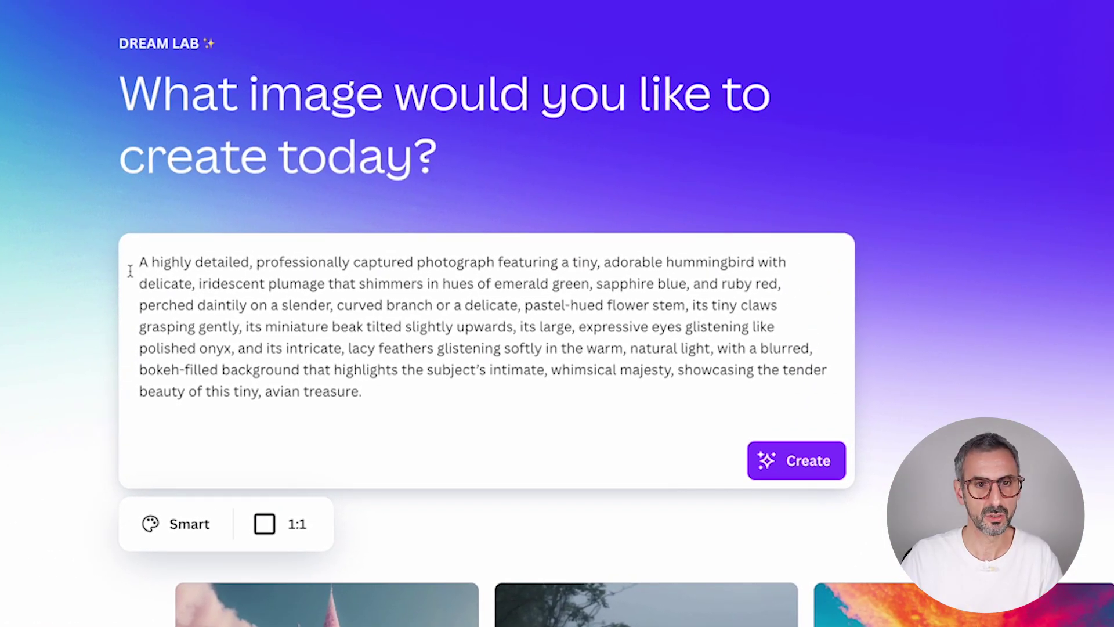
drag(130, 270, 378, 394)
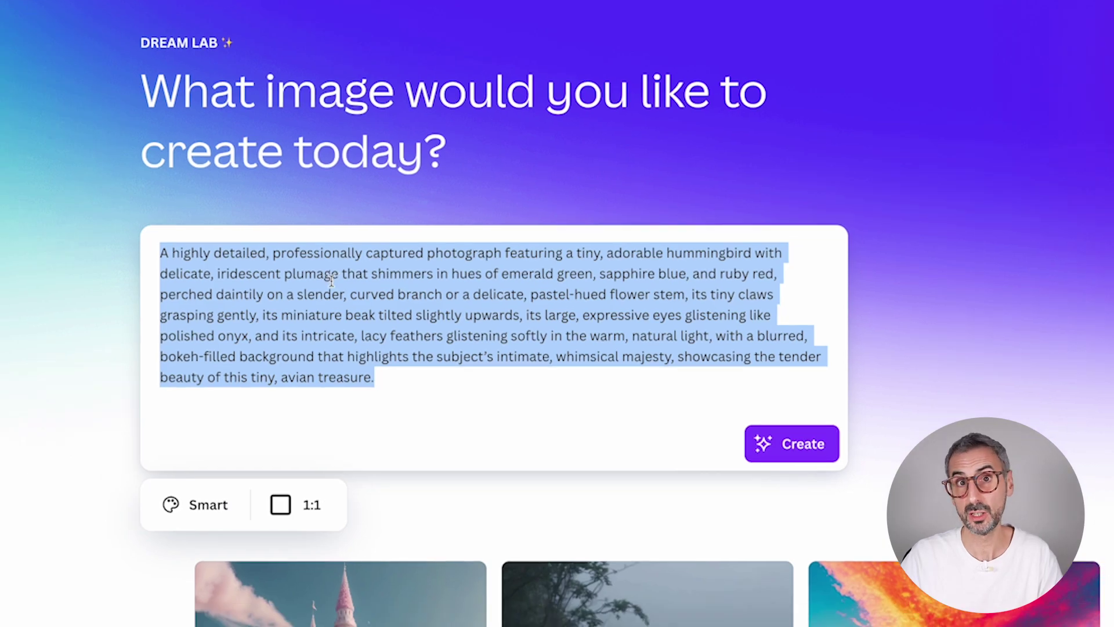
scroll(531, 451, down, 6)
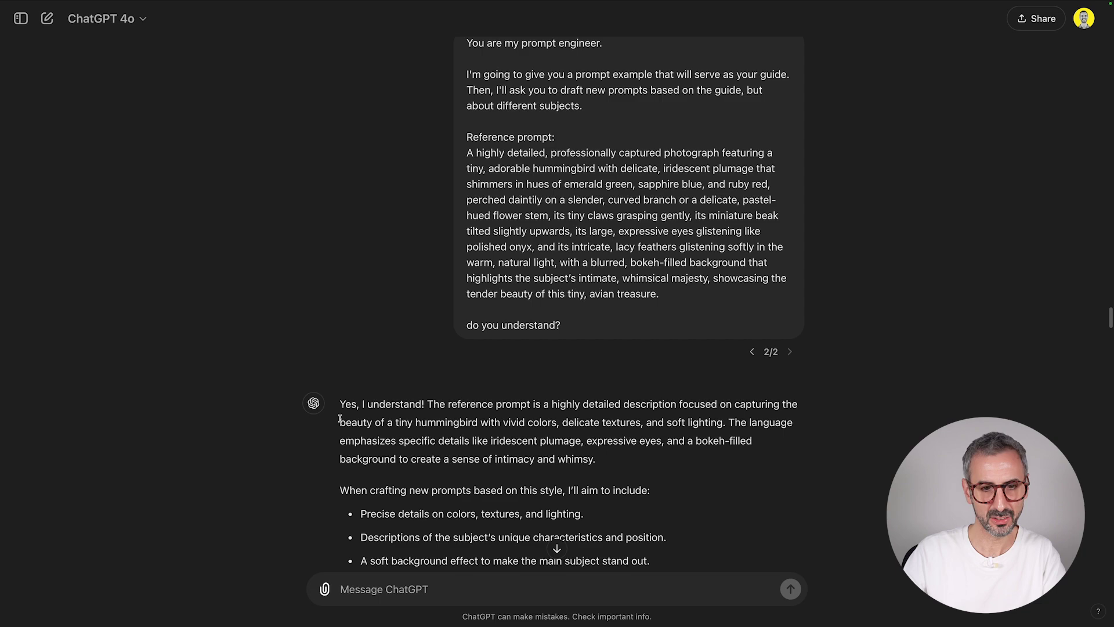
Step: Return to ChatGPT and read its reply on crafting new prompts in the style of the reference prompt
scroll(374, 373, down, 2)
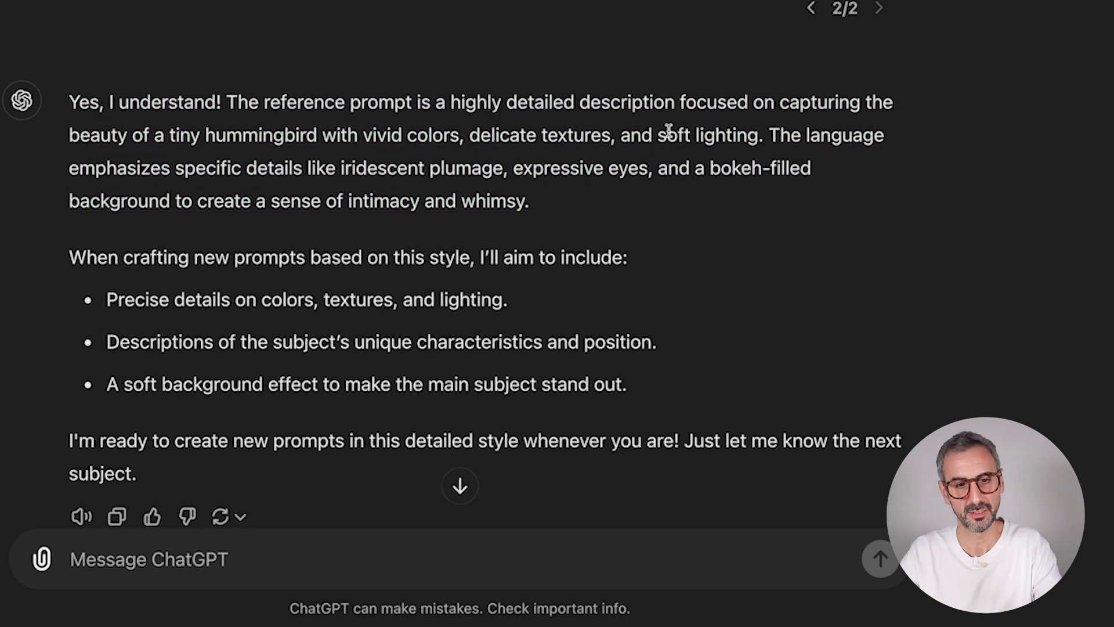
scroll(666, 132, down, 2)
scroll(662, 139, down, 1)
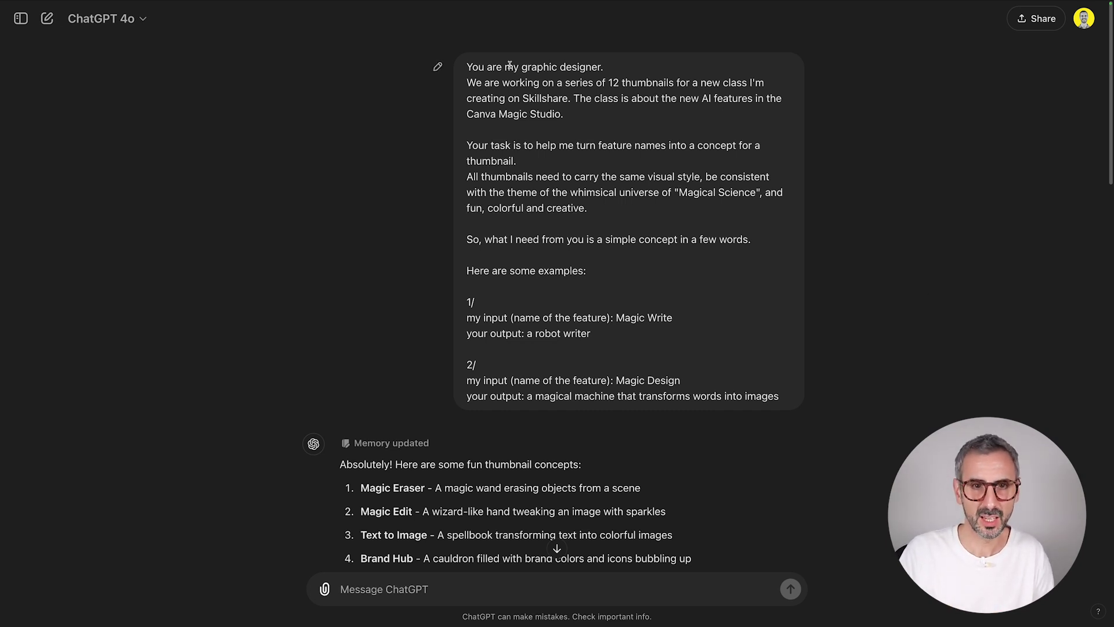
Step: Examine the graphic designer brief for the 12 Canva Magic Studio thumbnails by highlighting the whole message
drag(467, 66, 798, 401)
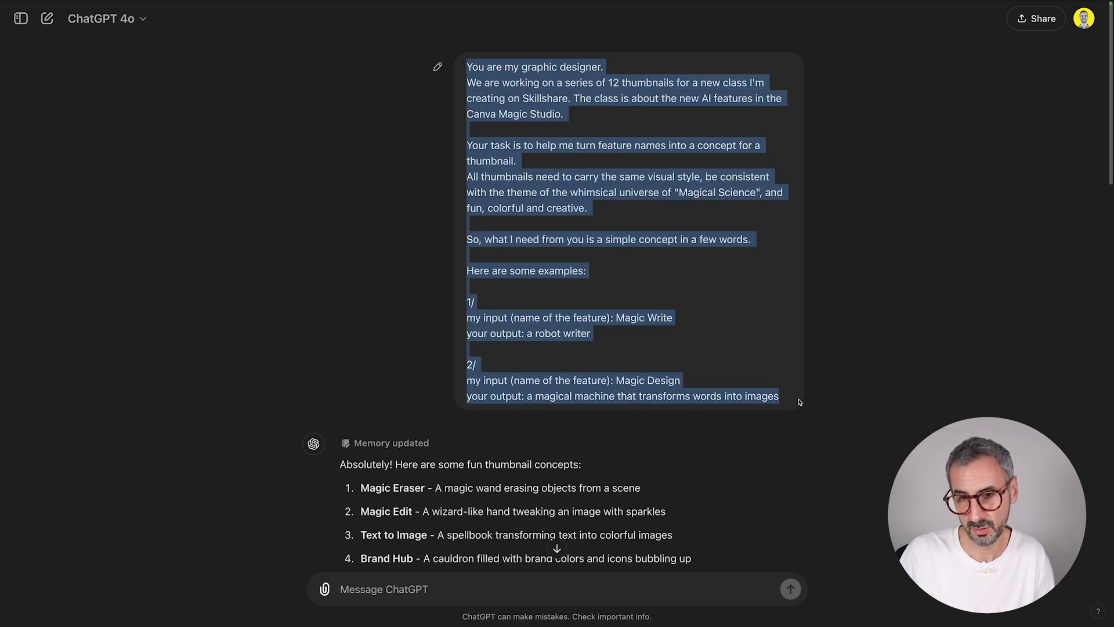
click(795, 400)
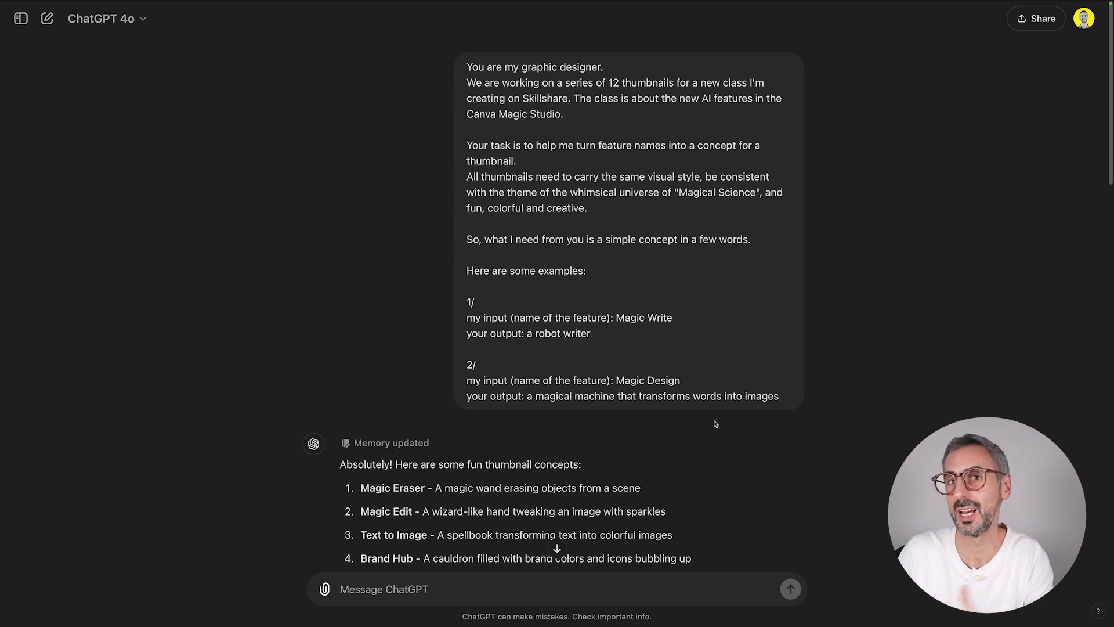
Step: Review the list of thumbnail concepts, highlighting the feature names Magic Eraser, Magic Edit, Text to Image, Brand Hub and Beat Sync
scroll(696, 441, down, 5)
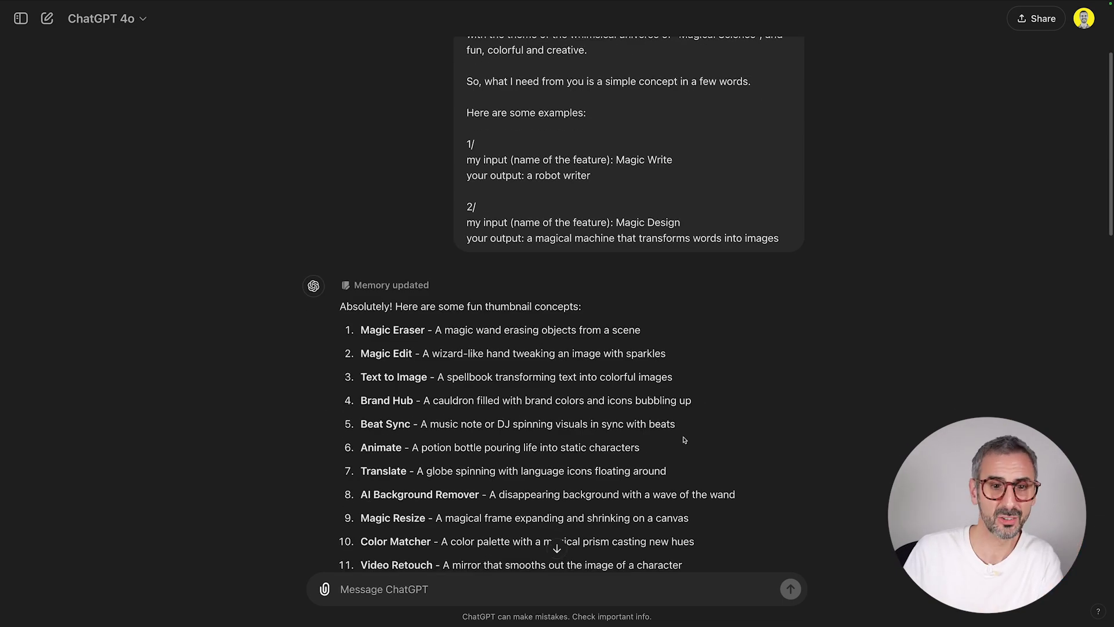
scroll(685, 439, down, 4)
drag(360, 205, 369, 205)
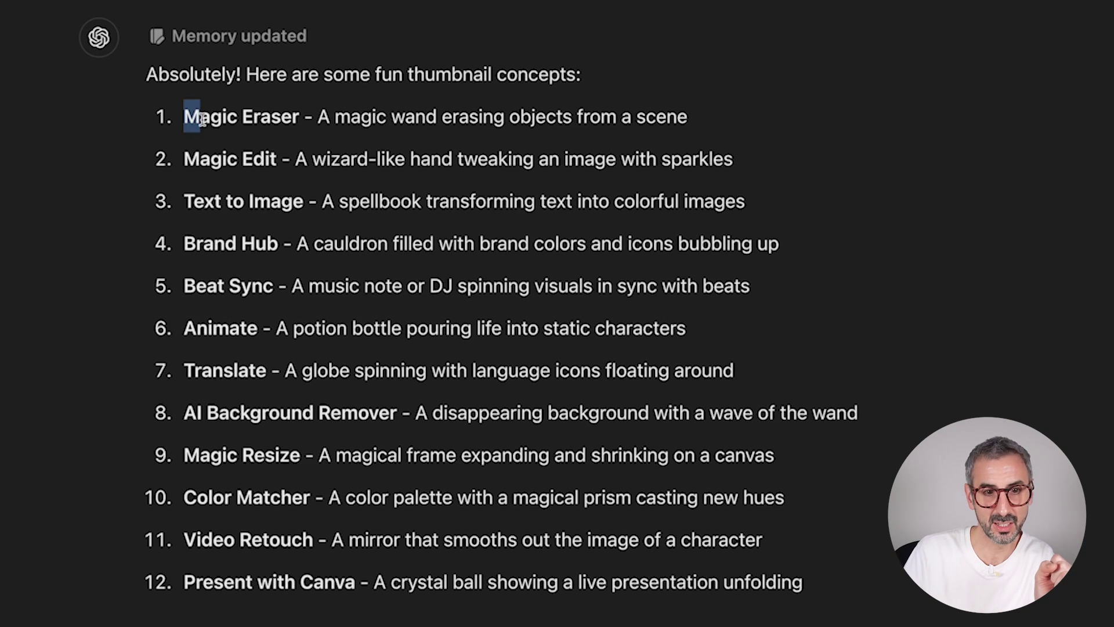
drag(201, 119, 299, 119)
drag(185, 159, 276, 160)
drag(184, 202, 290, 200)
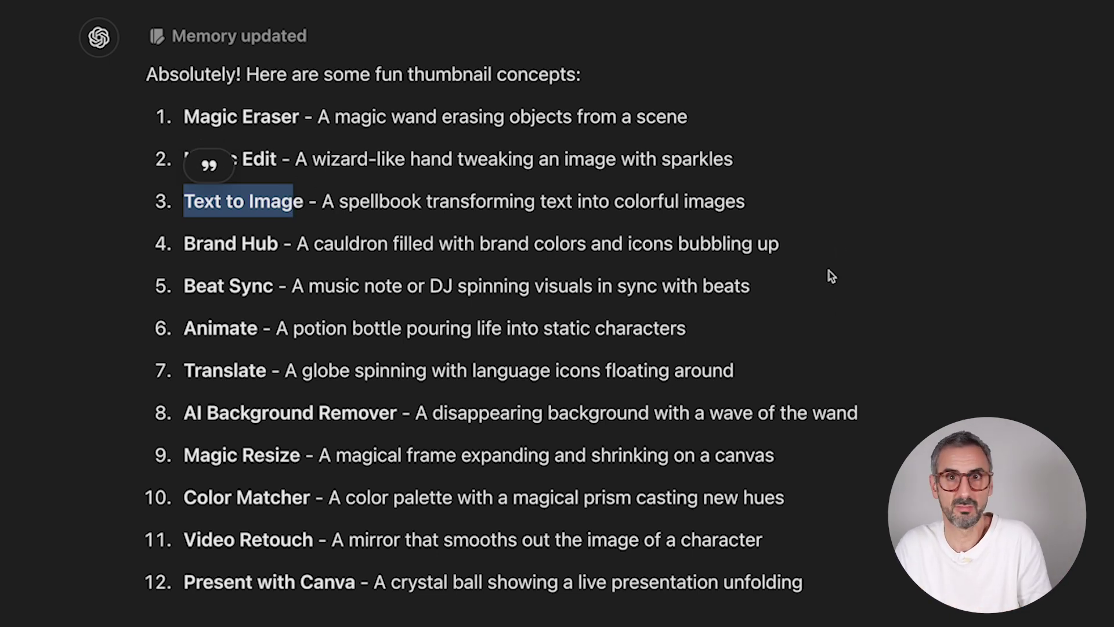
click(828, 216)
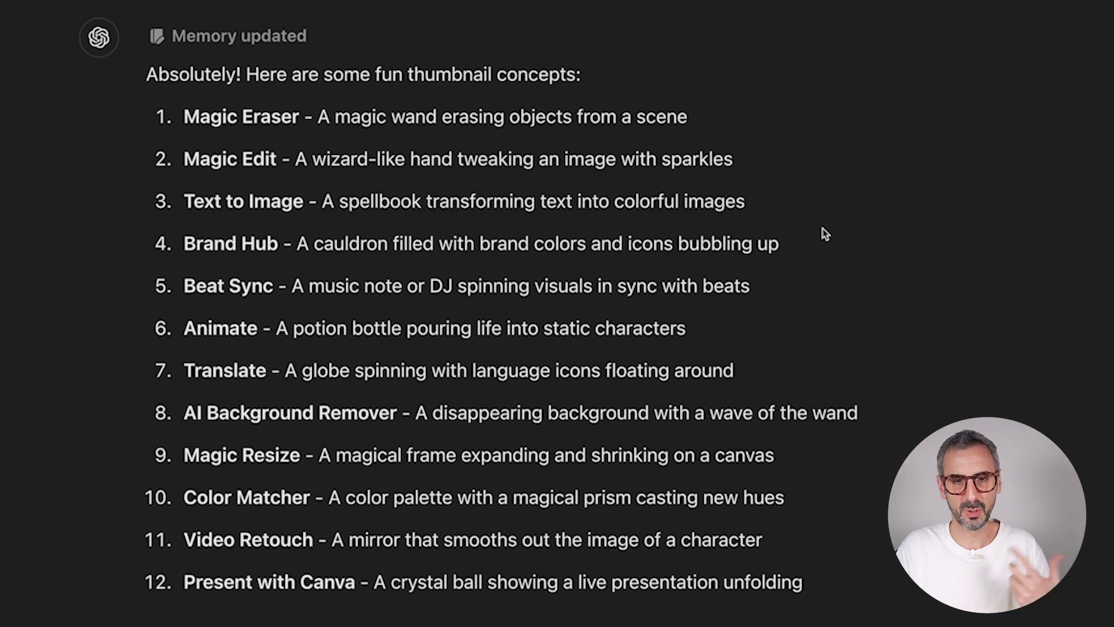
triple_click(189, 109)
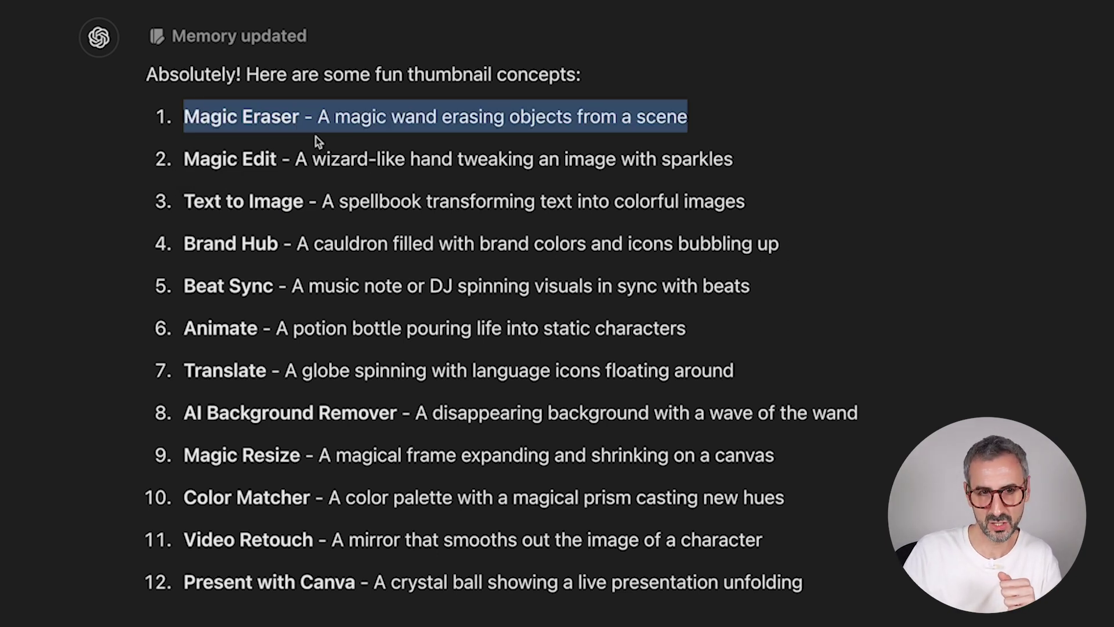
click(241, 167)
drag(185, 156, 270, 158)
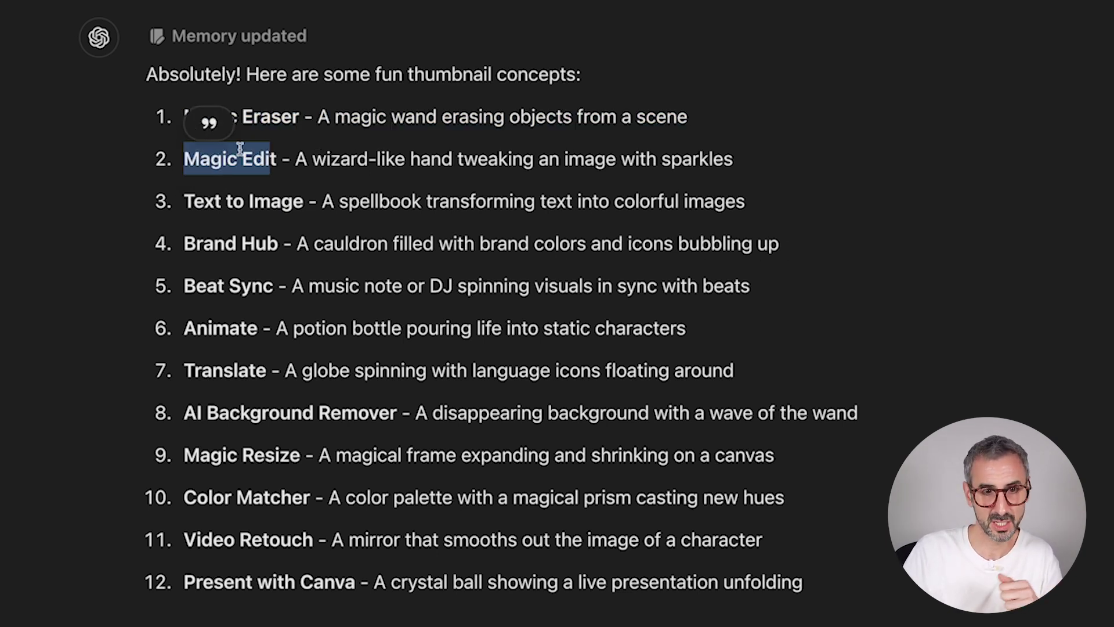
drag(193, 198, 301, 189)
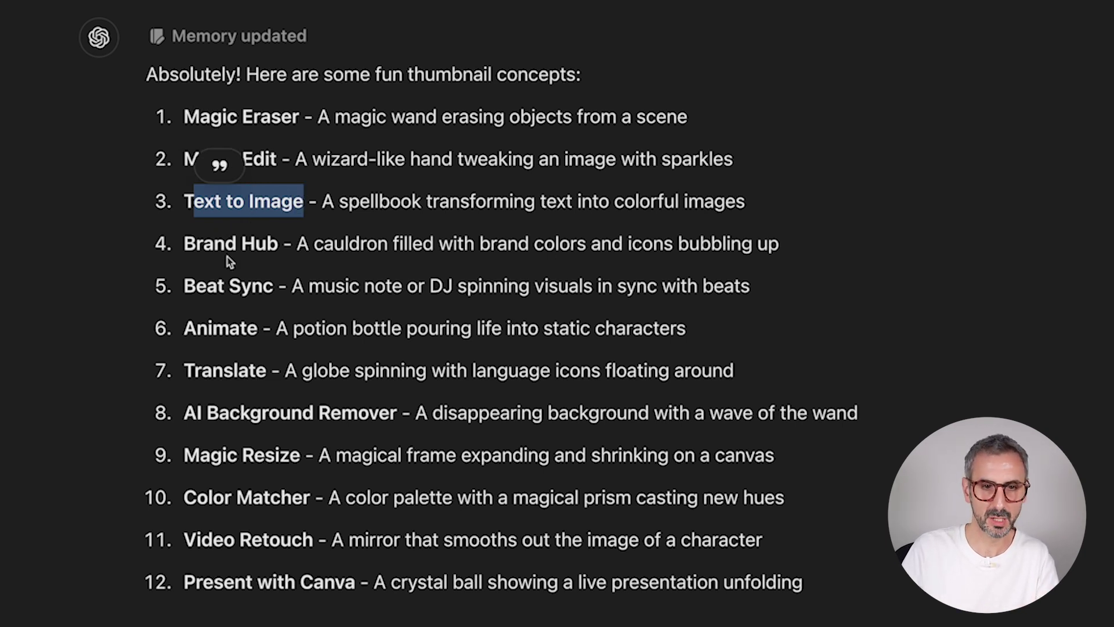
drag(185, 244, 275, 245)
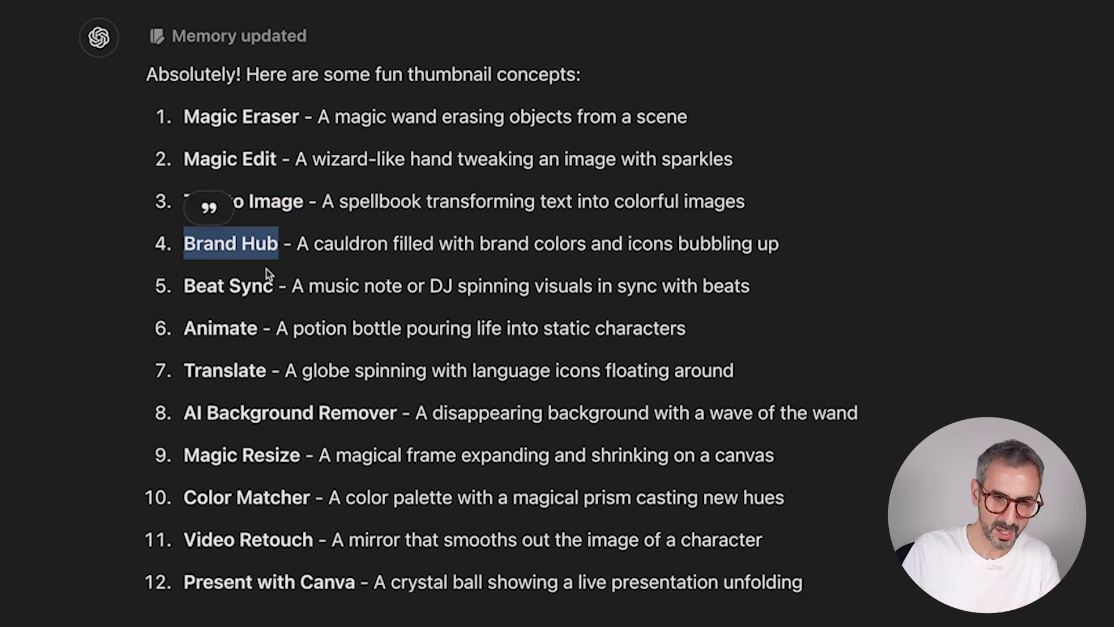
drag(184, 286, 259, 284)
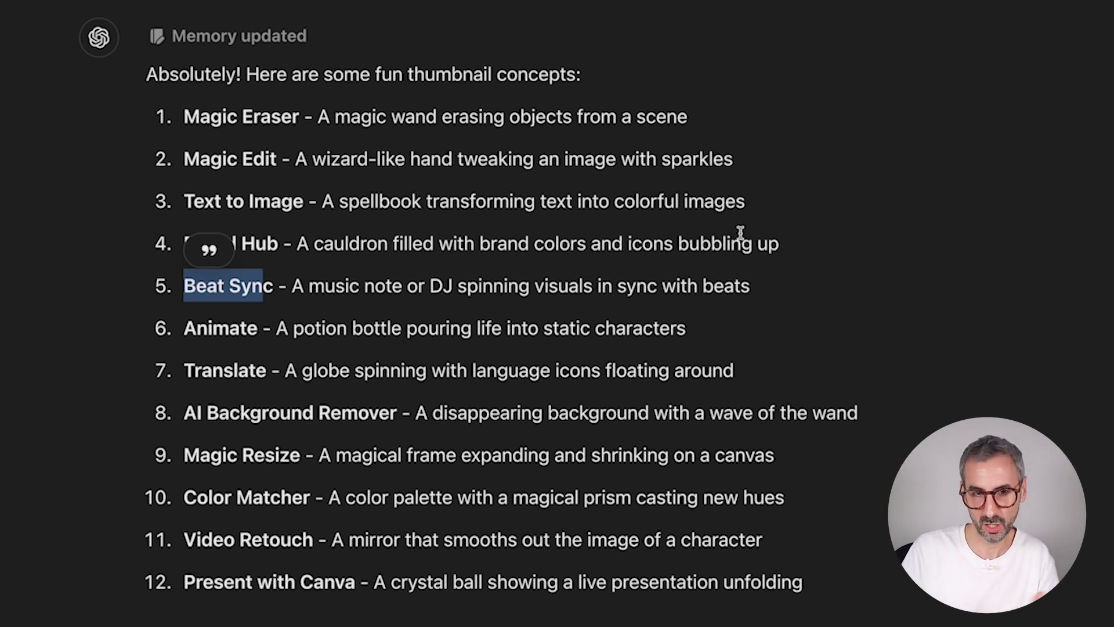
click(413, 257)
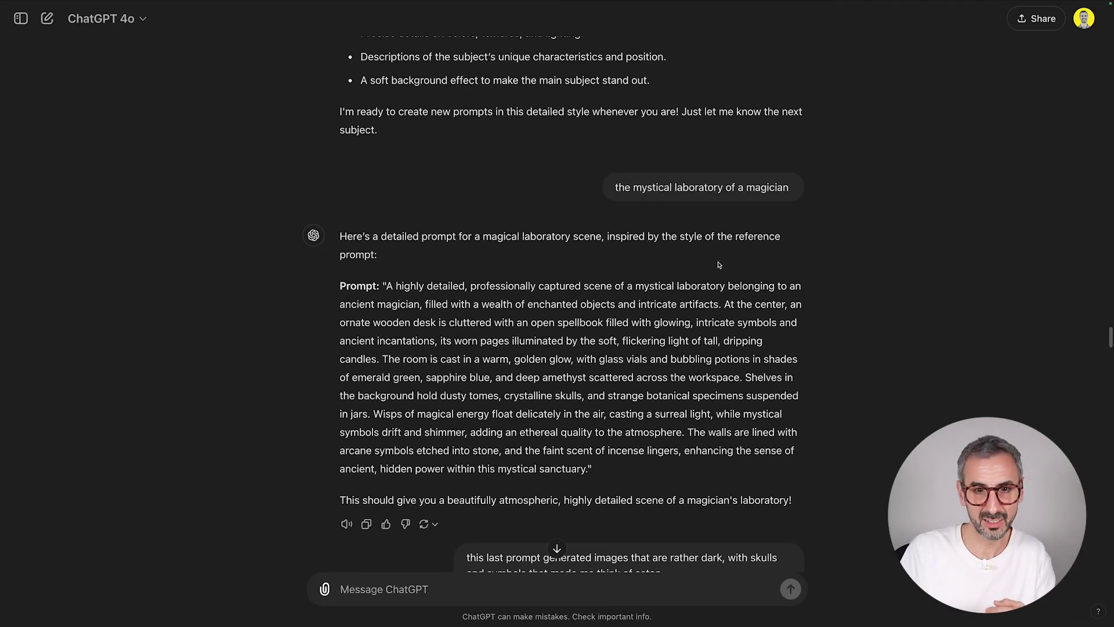
Step: Highlight the subject message "the mystical laboratory of a magician" in the prompt engineering chat
scroll(717, 265, down, 1)
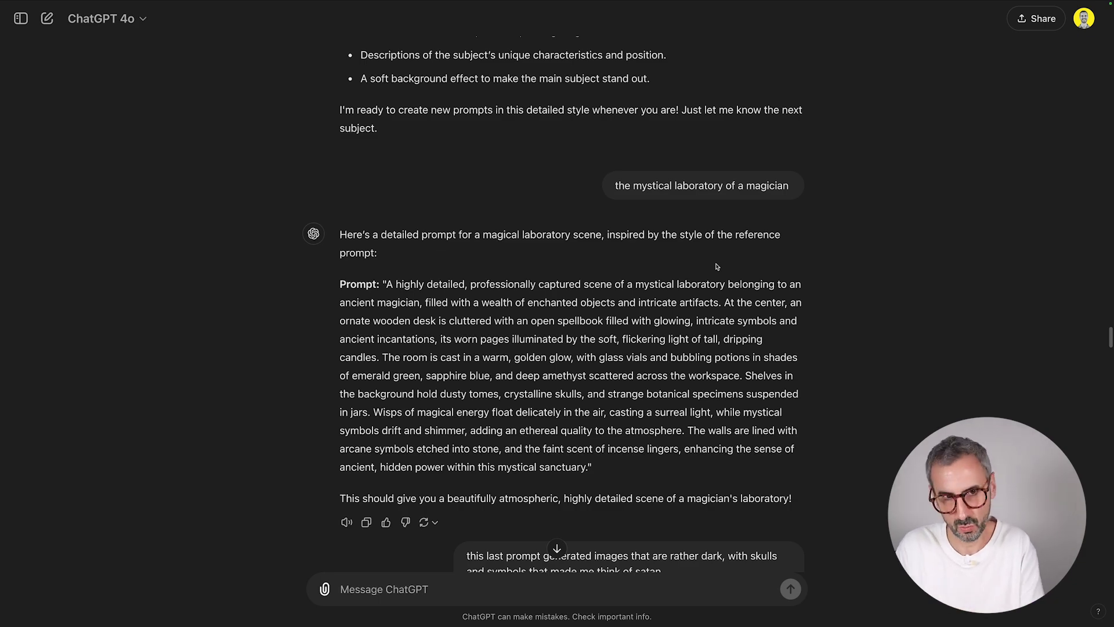
drag(614, 185, 619, 185)
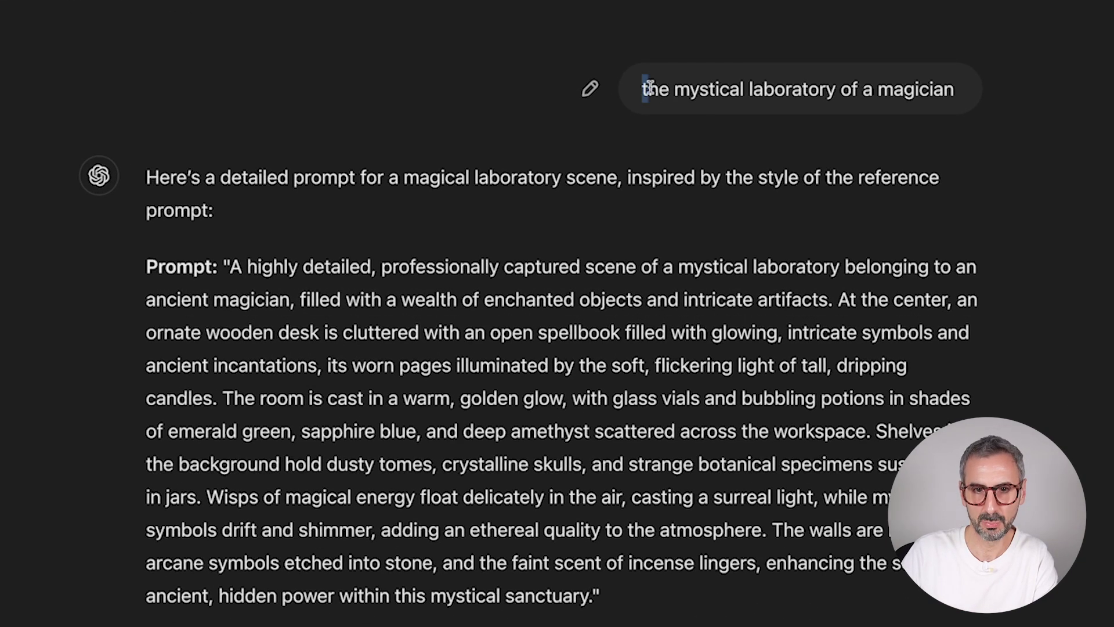
drag(649, 88, 955, 90)
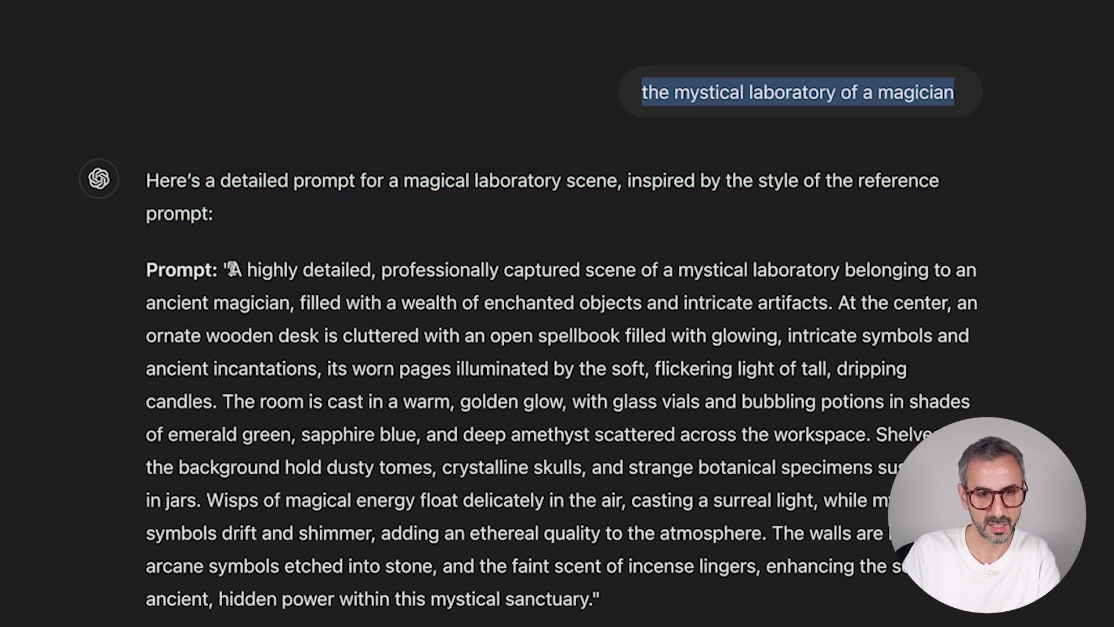
Step: Highlight the mystical laboratory prompt in ChatGPT and inspect the images it generated in Canva's Dream Lab, enlarging the first one
drag(229, 270, 601, 603)
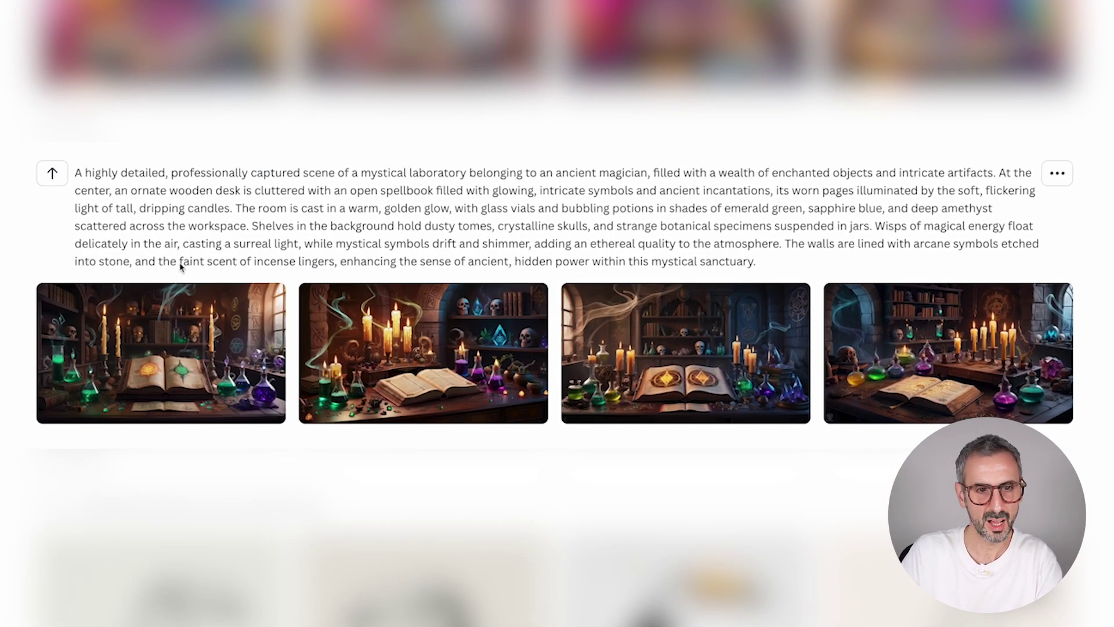
mouse_move(402, 374)
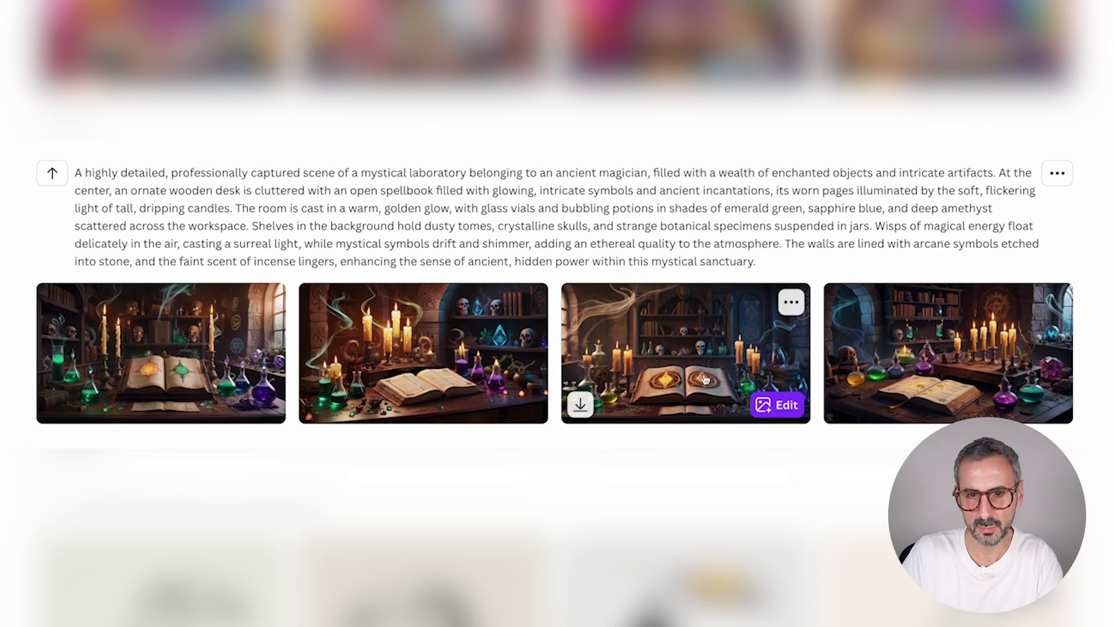
mouse_move(951, 391)
click(215, 293)
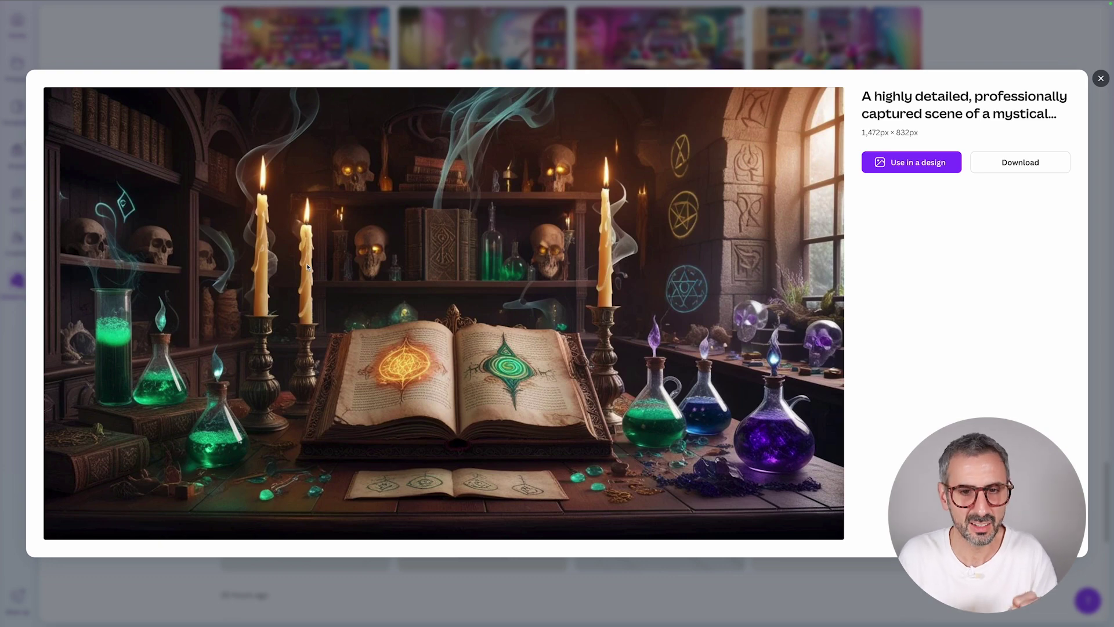
click(1099, 79)
click(487, 288)
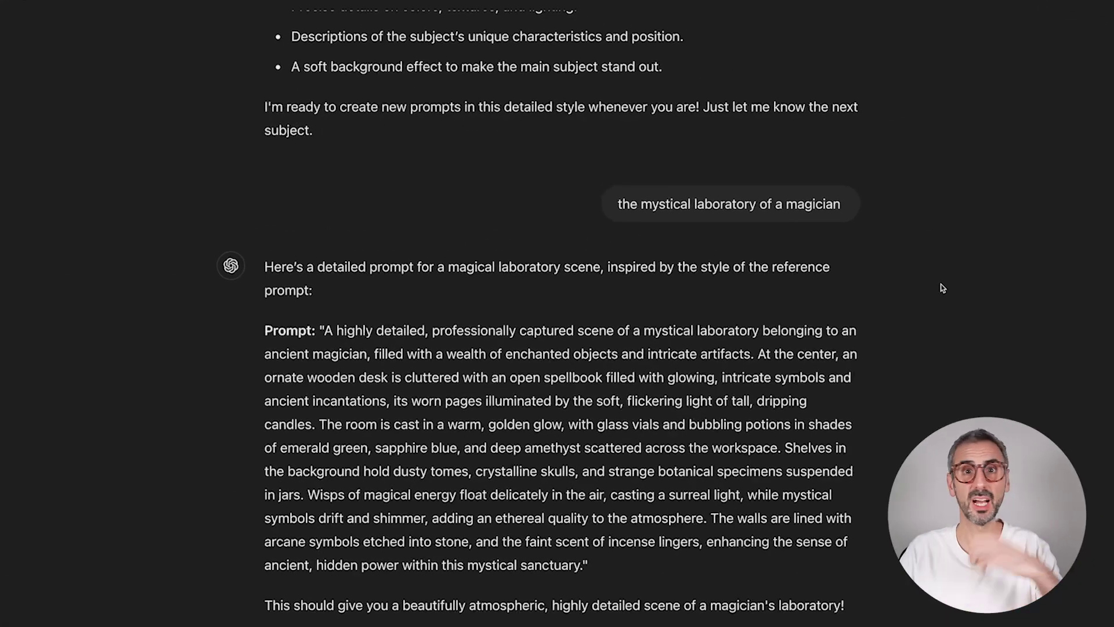
Step: Return to ChatGPT and examine the follow-up message asking for a more kid friendly version with colors, gradients and fun artefacts, highlighting its text
scroll(971, 321, down, 3)
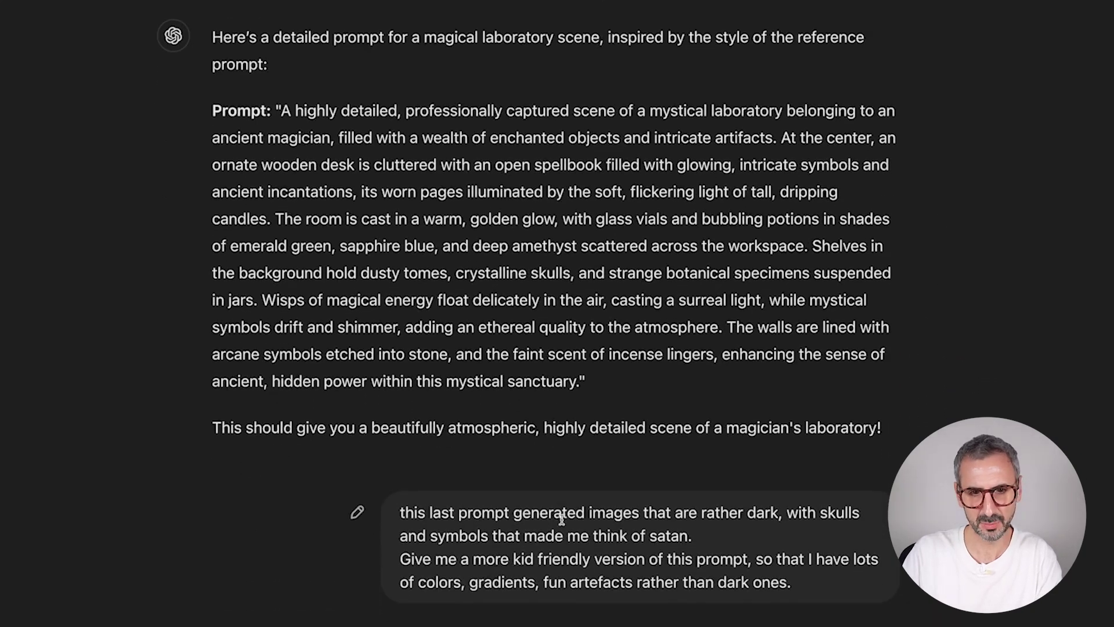
scroll(562, 518, down, 2)
triple_click(718, 484)
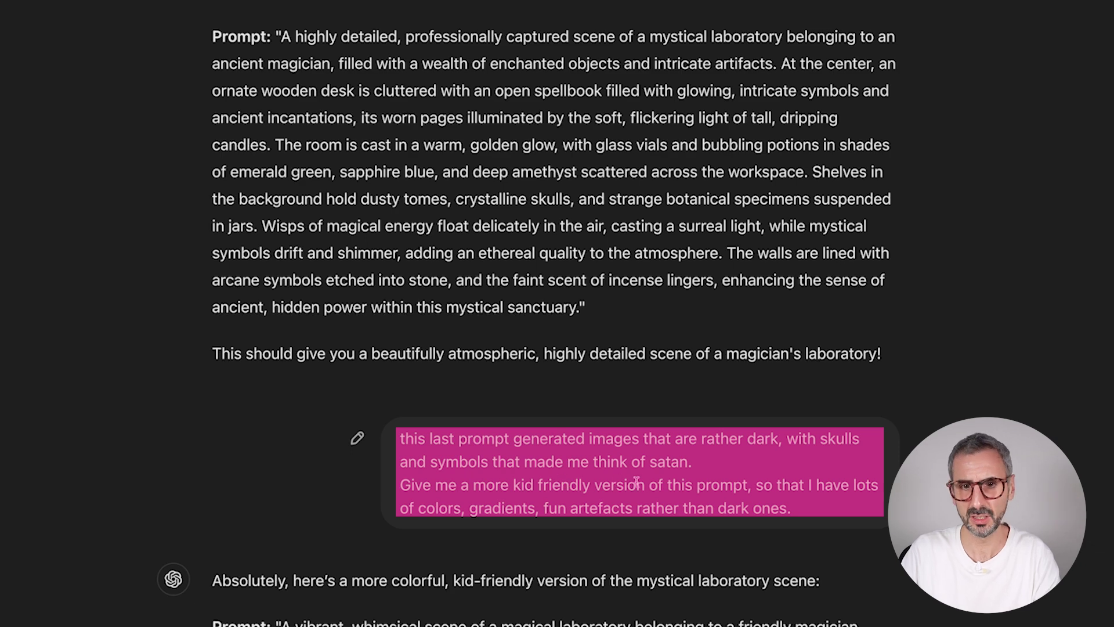
scroll(580, 476, down, 1)
triple_click(493, 452)
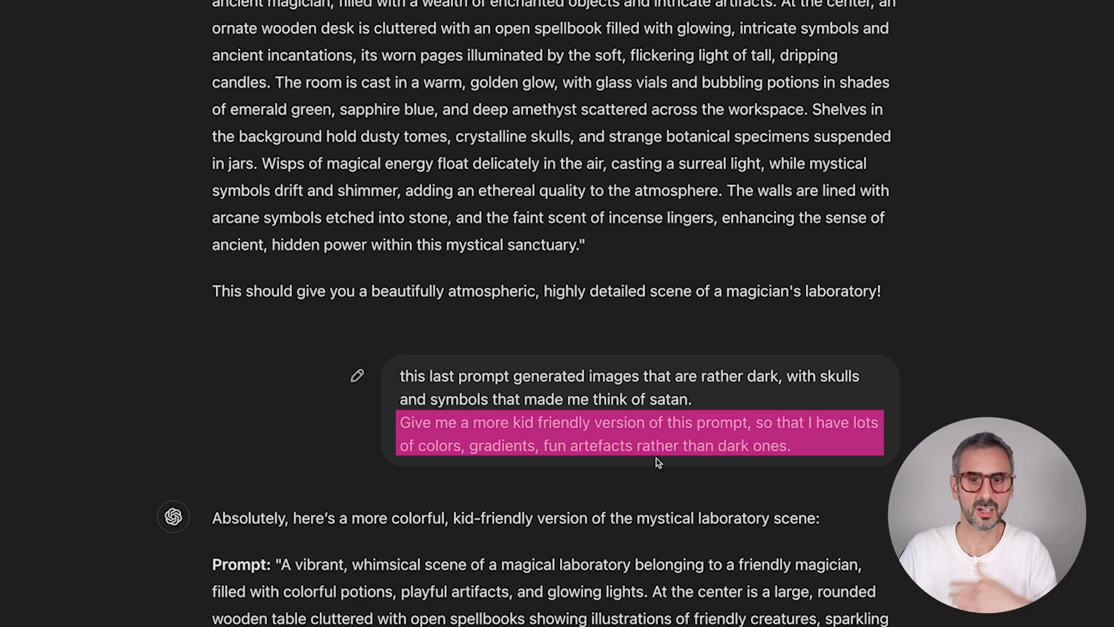
click(711, 461)
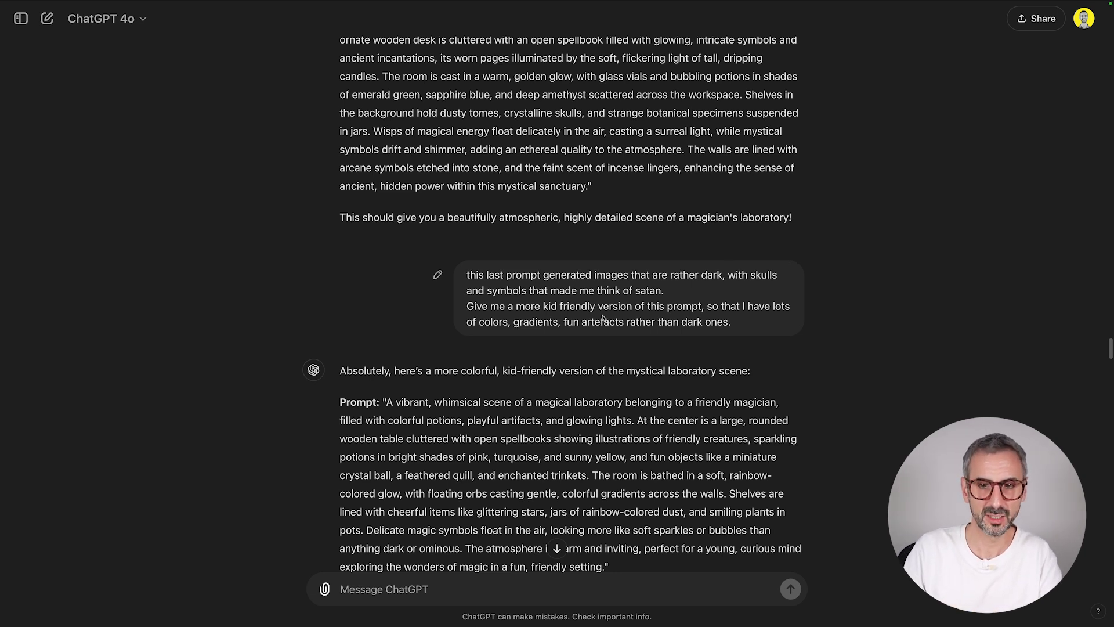
drag(732, 323, 464, 275)
click(459, 277)
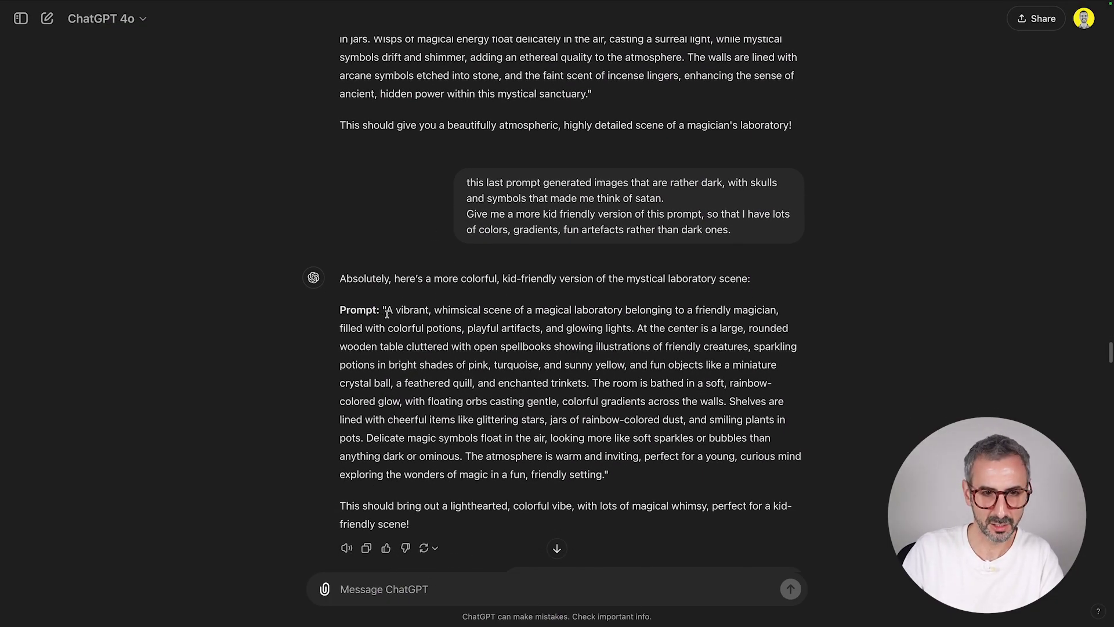
Step: Highlight the vibrant, kid-friendly laboratory prompt and view its generated images enlarged in Dream Lab
drag(387, 313, 608, 473)
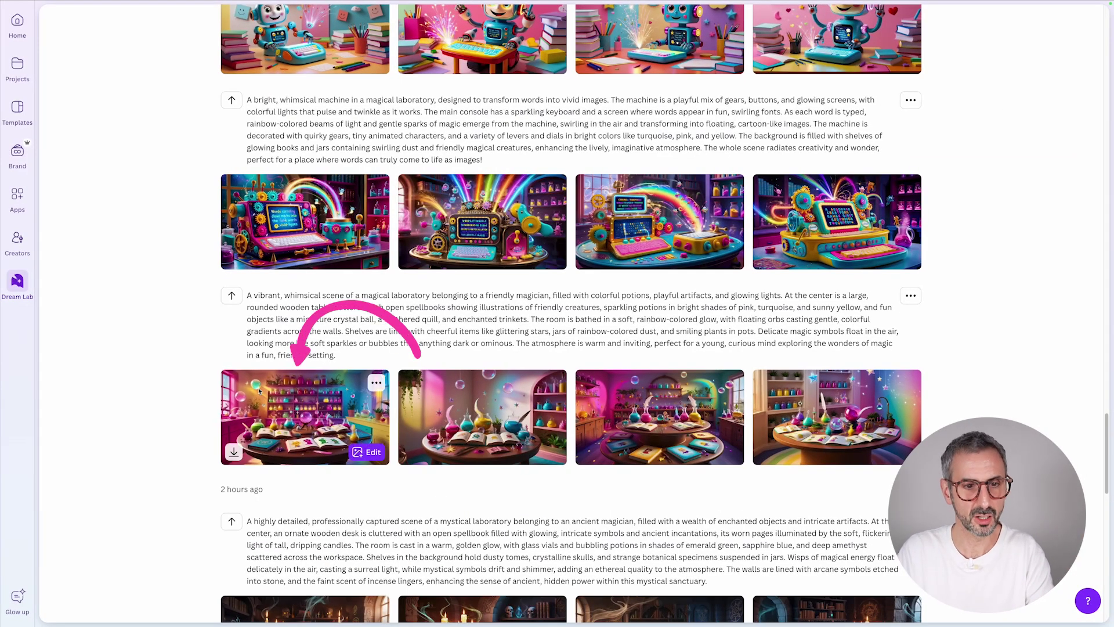
click(259, 390)
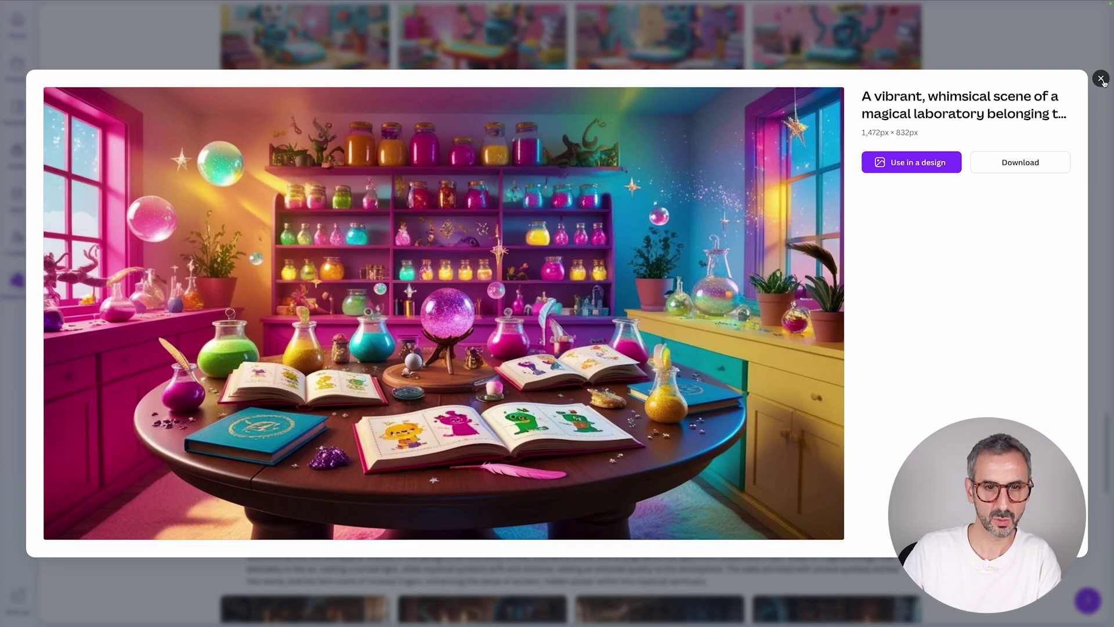
click(1103, 81)
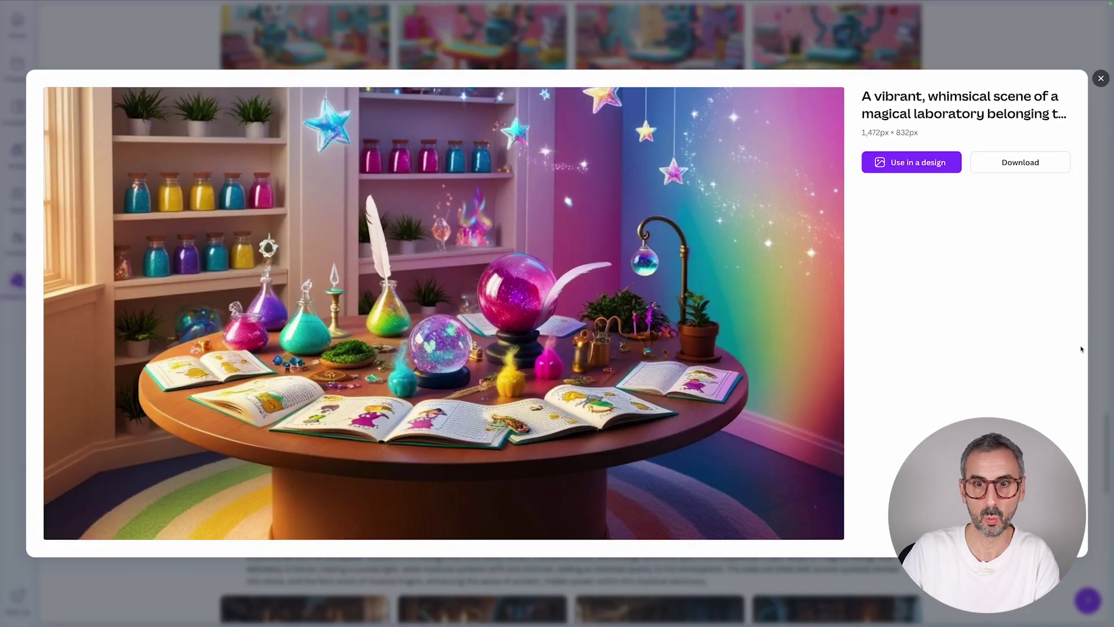
click(1104, 293)
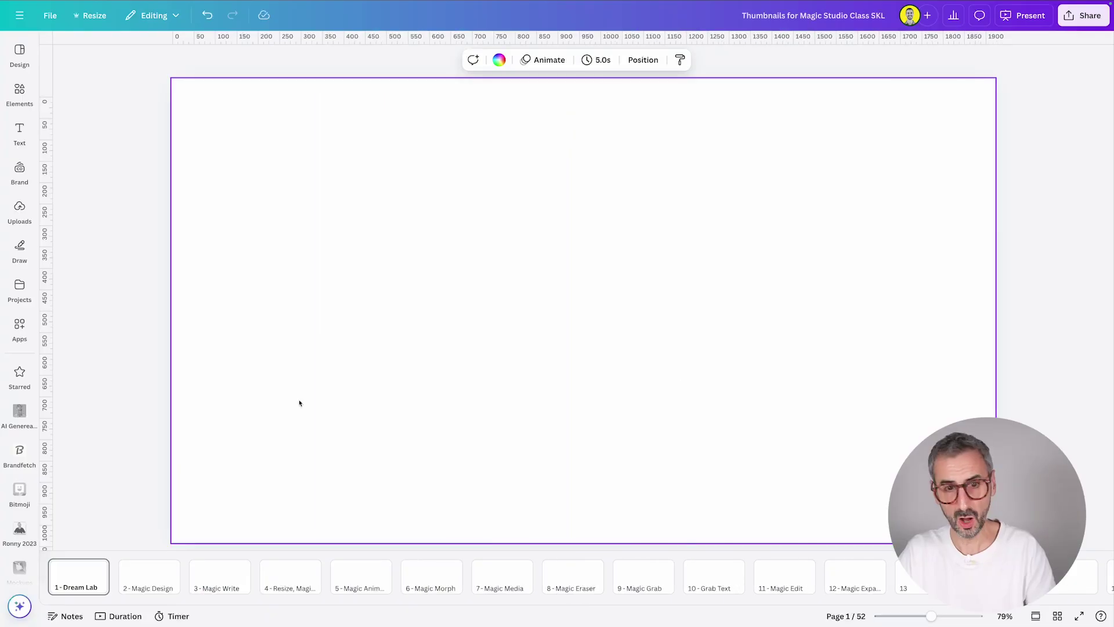
Step: In the "Thumbnails for Magic Studio Class SKL" design, insert the uploaded colorful laboratory image on page 1, Dream Lab
click(19, 172)
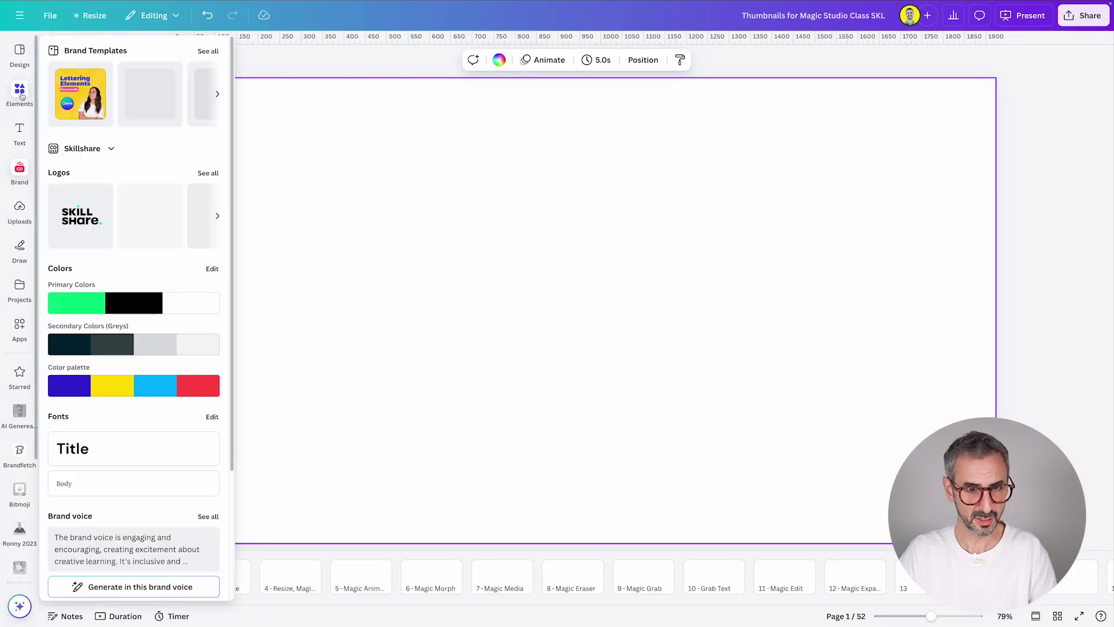
click(19, 93)
click(20, 210)
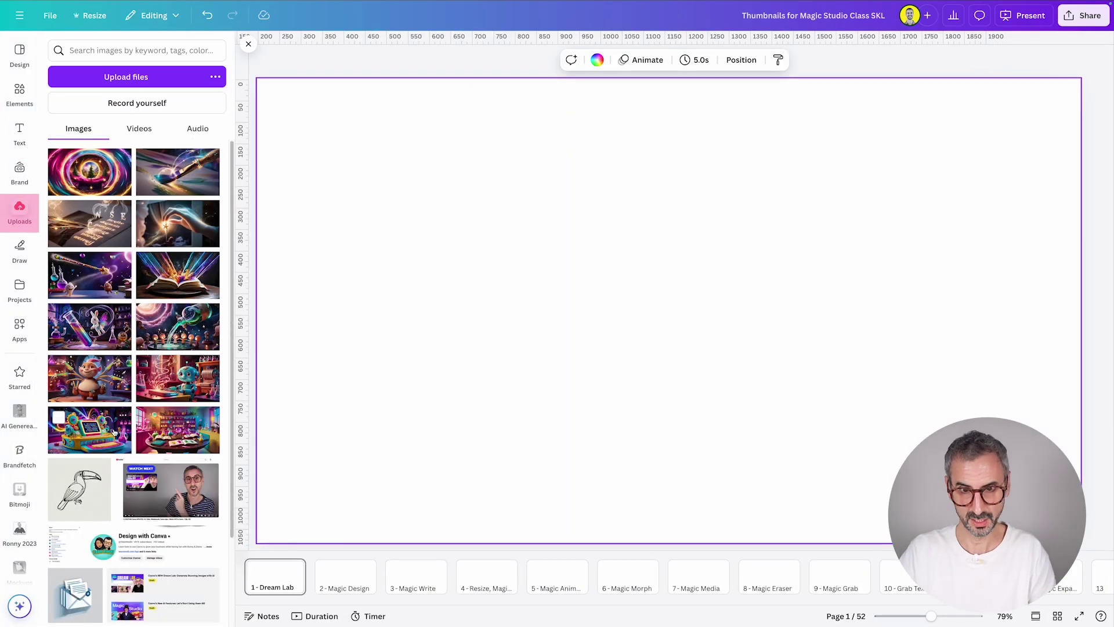
click(177, 429)
click(247, 57)
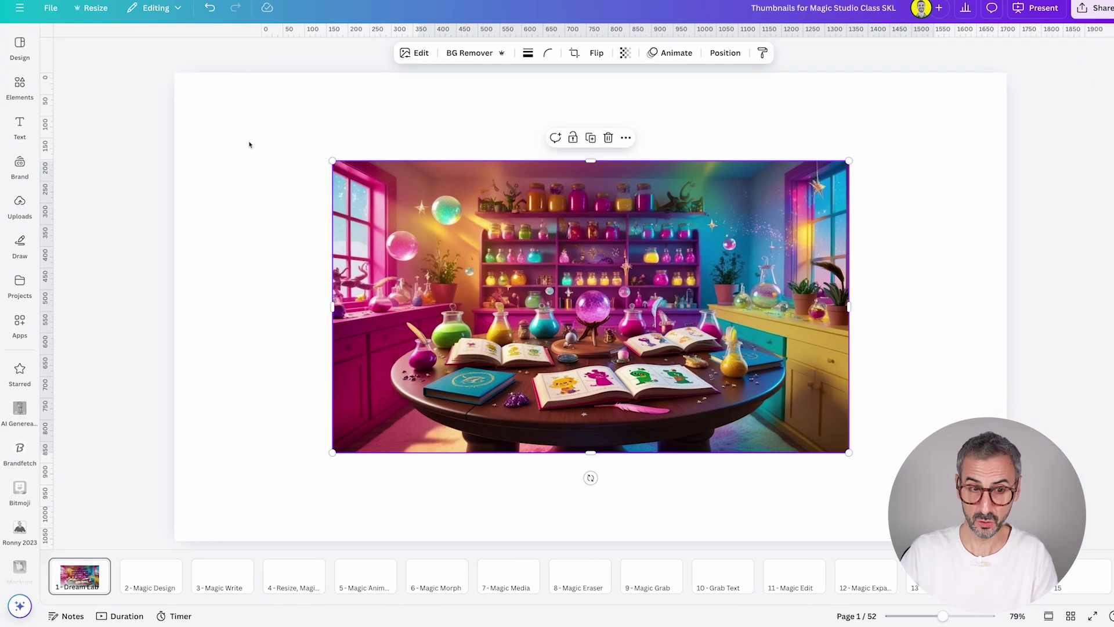
click(248, 151)
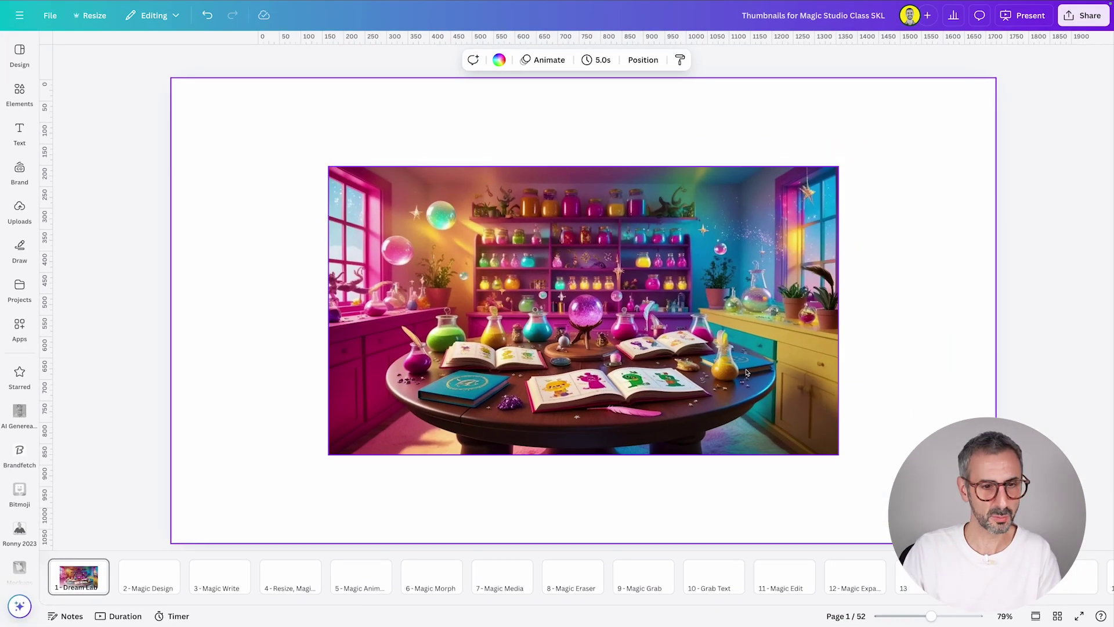
Step: Set the laboratory image as the background of page 1 and go to page 2, Magic Design
click(747, 372)
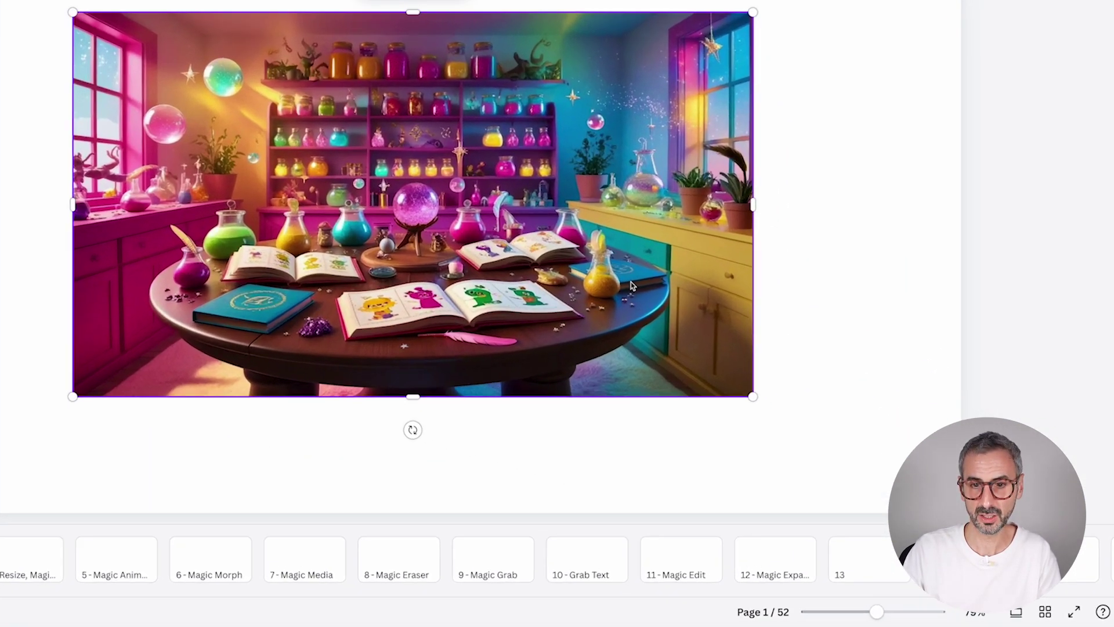
right_click(747, 373)
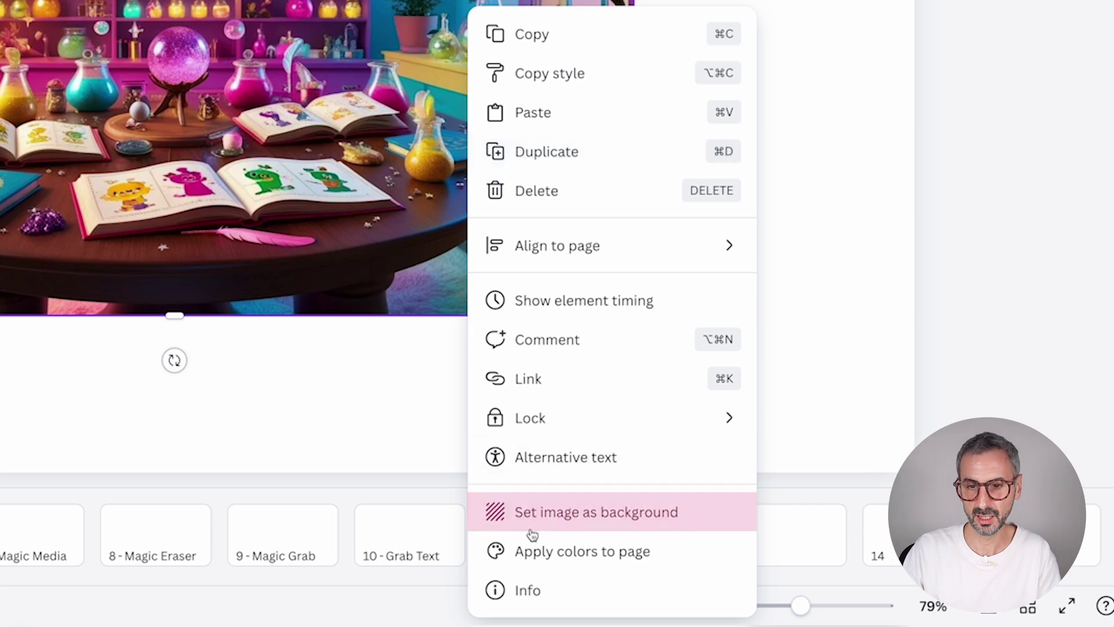
click(600, 522)
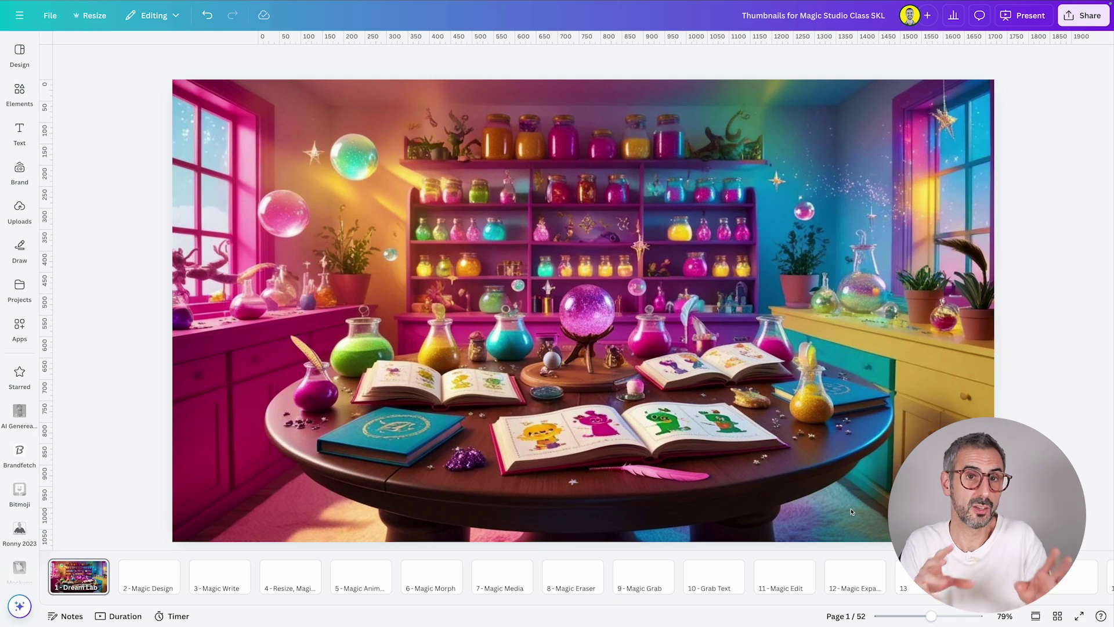
click(163, 579)
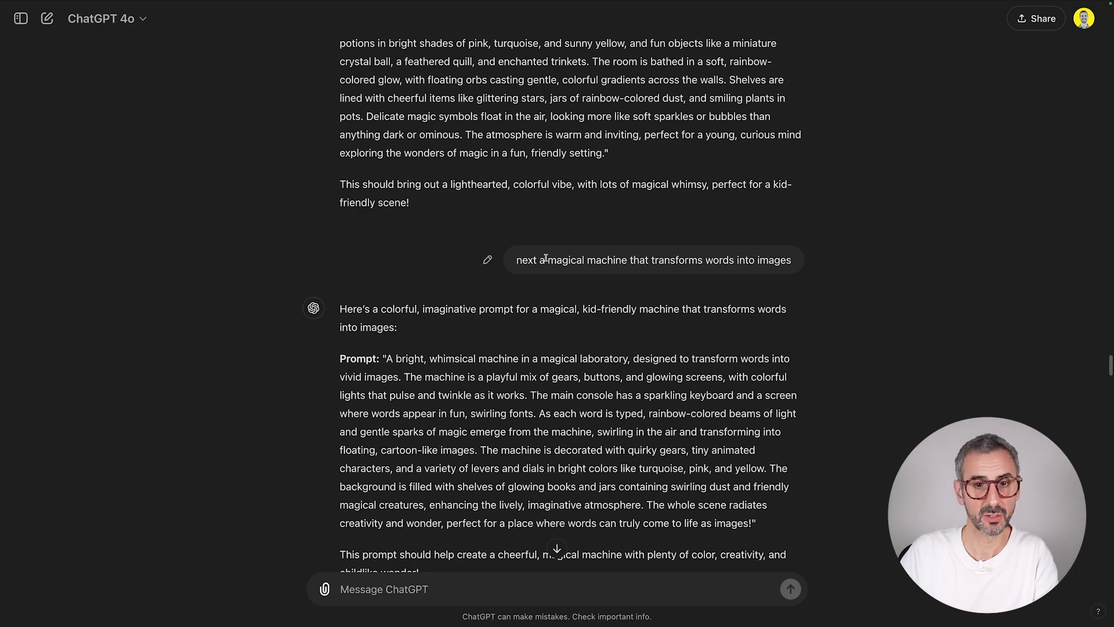
Step: Copy the ChatGPT prompt for a magical machine that transforms words into images and view its generated images enlarged in Dream Lab
triple_click(531, 261)
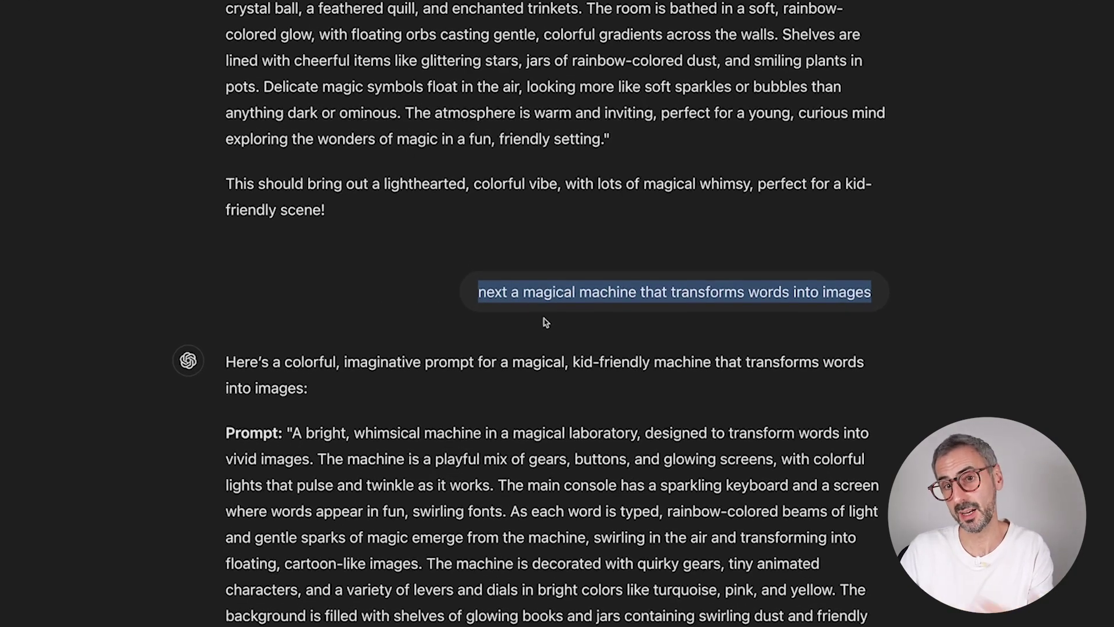
click(540, 328)
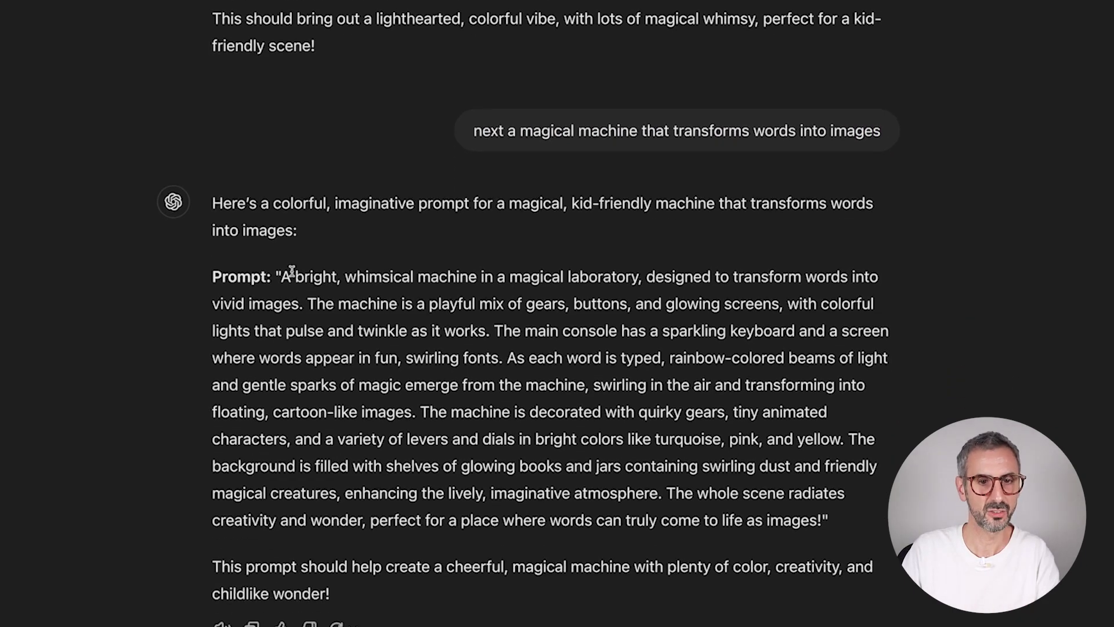
drag(282, 443, 823, 422)
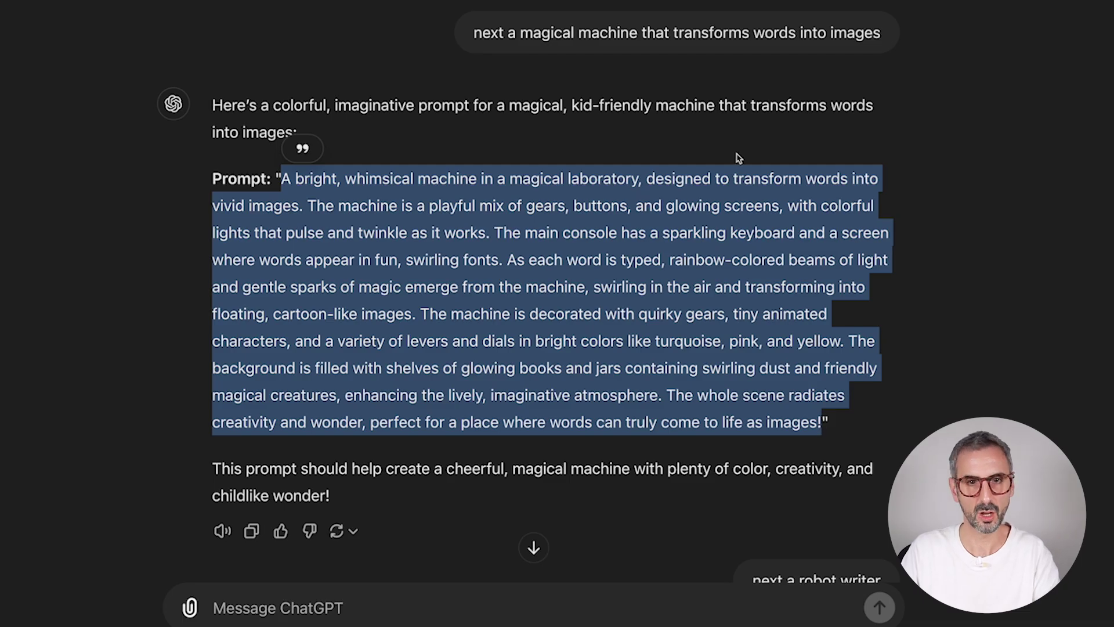
key(ctrl+c)
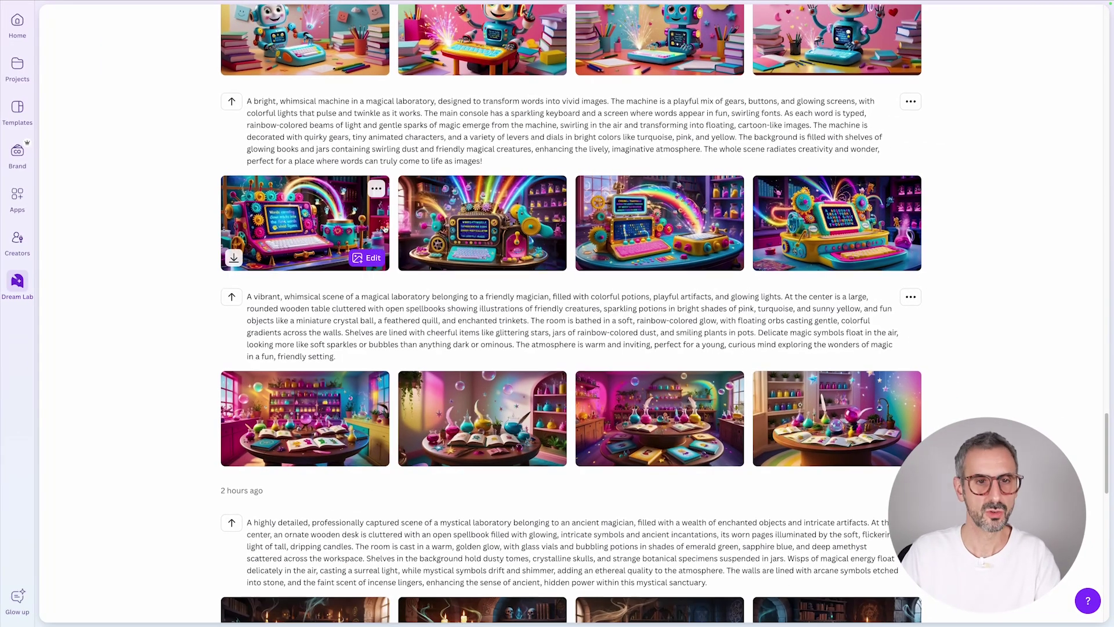
click(329, 239)
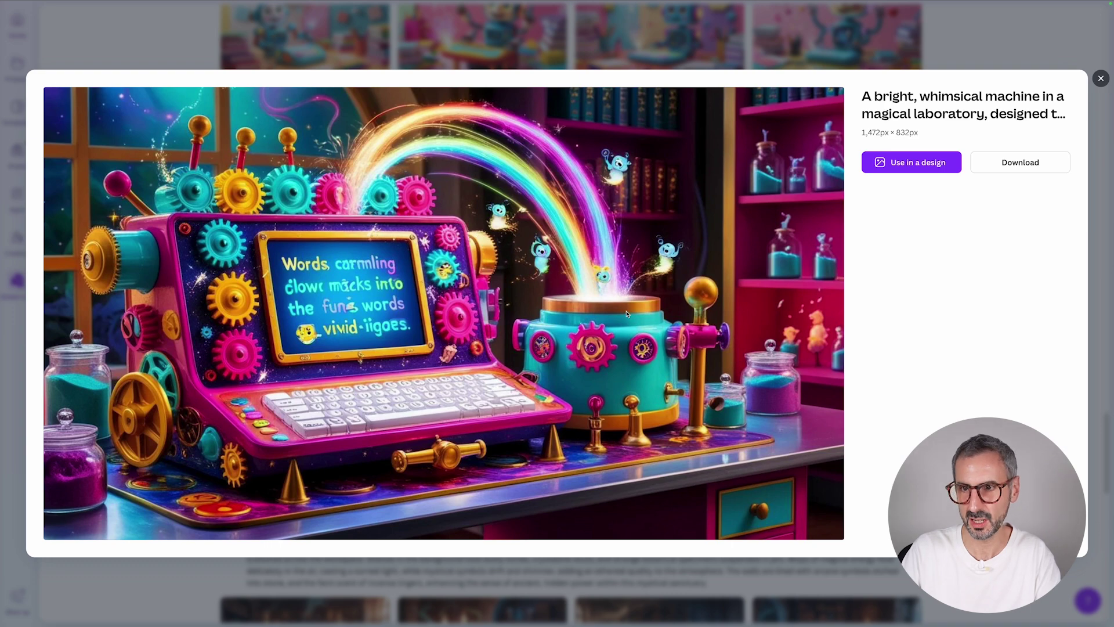
key(Right)
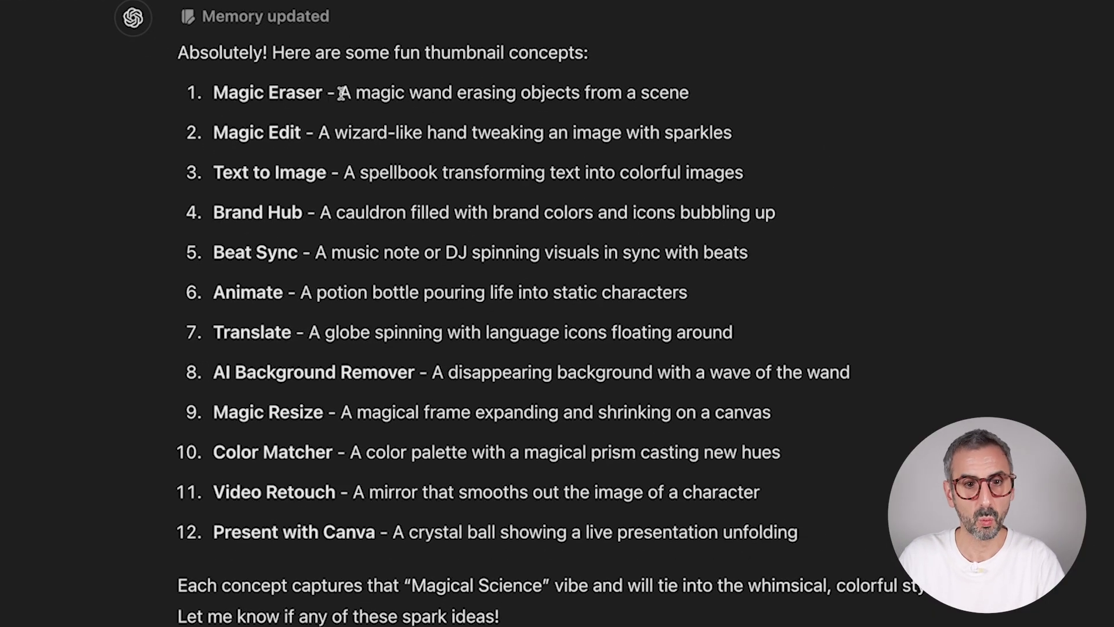
Step: Highlight the Magic Eraser concept "A magic wand erasing objects from a scene" in the ChatGPT list of thumbnail concepts
drag(340, 93, 696, 113)
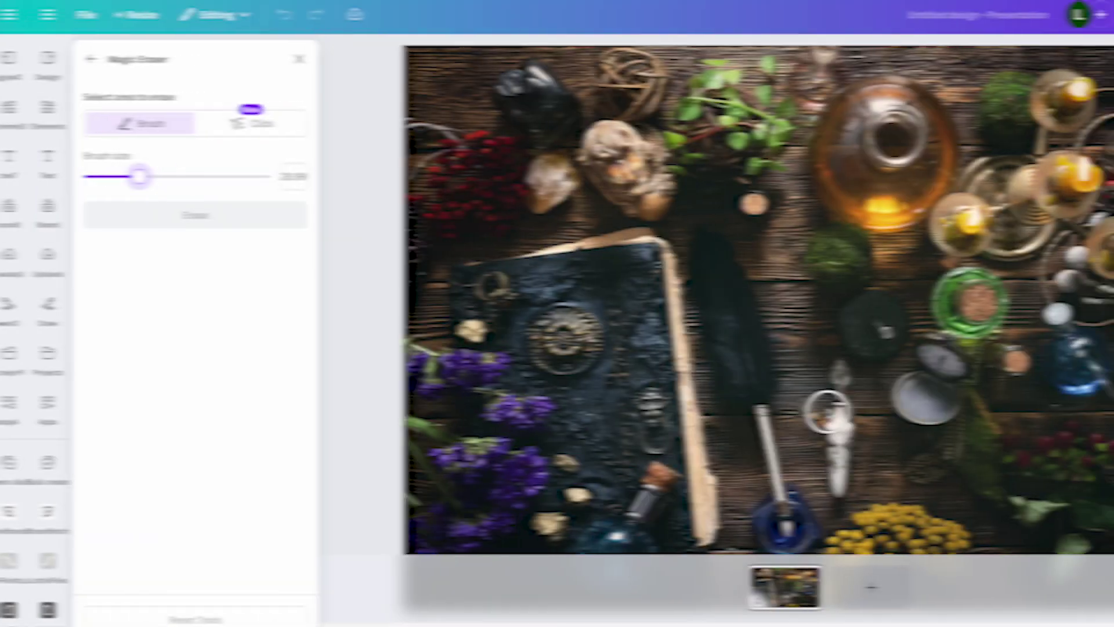
Step: With Magic Eraser, brush over and erase the slim glass object beside the pocket watch, and erase the blue bottle using click selection
drag(812, 371, 813, 484)
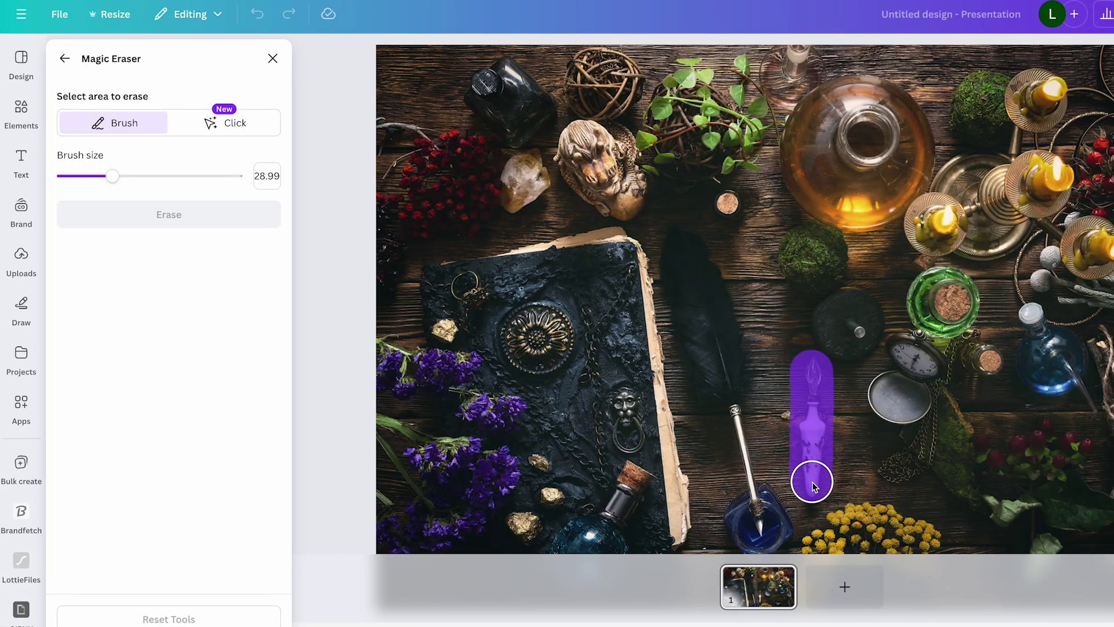
click(168, 214)
click(230, 125)
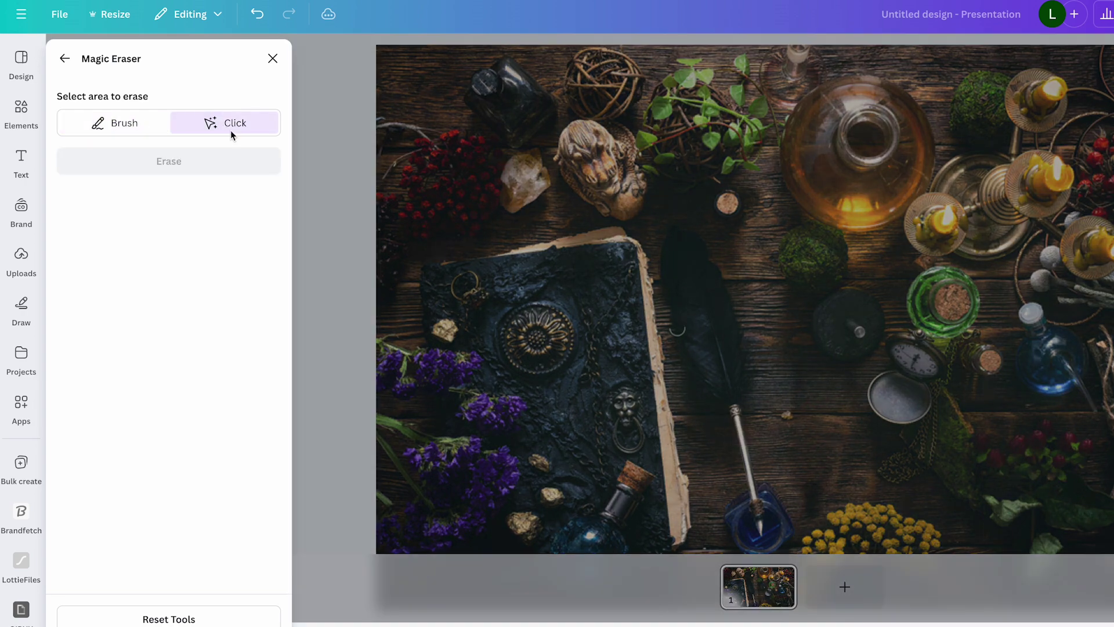
click(1051, 354)
click(169, 161)
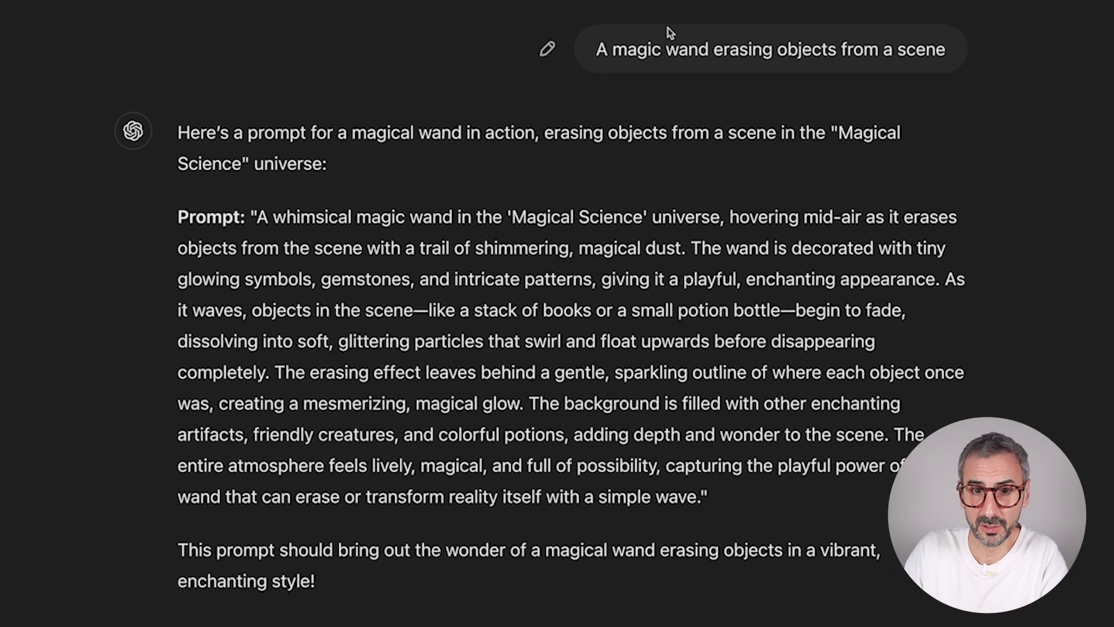
Step: Highlight the message "A magic wand erasing objects from a scene" and its prompt in ChatGPT, and view the first two wand images in Dream Lab
drag(594, 49, 951, 52)
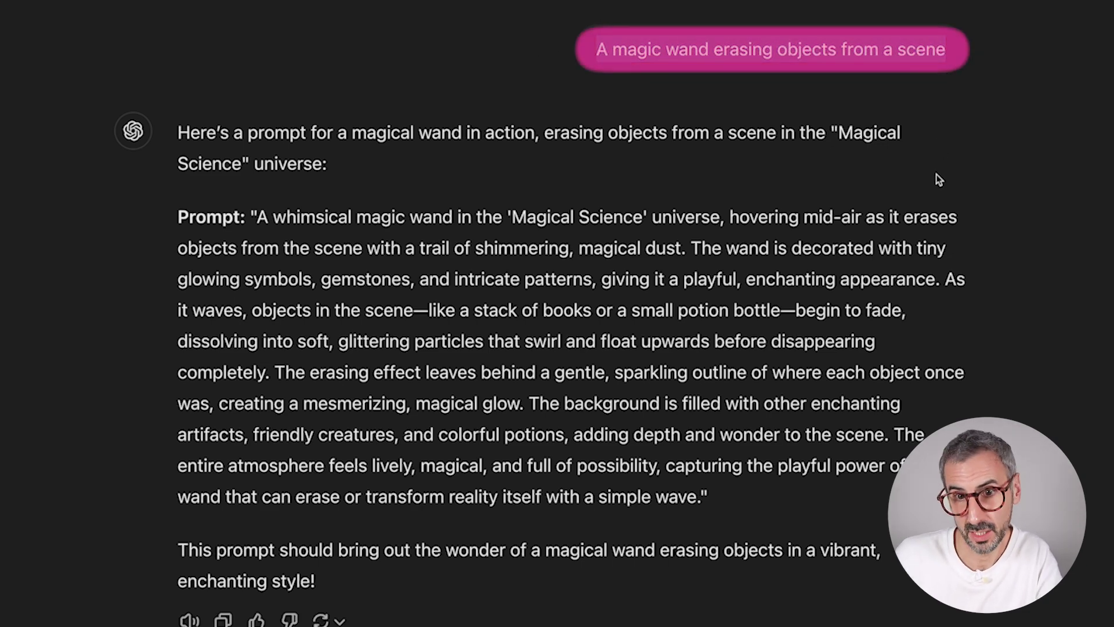
drag(257, 217, 703, 498)
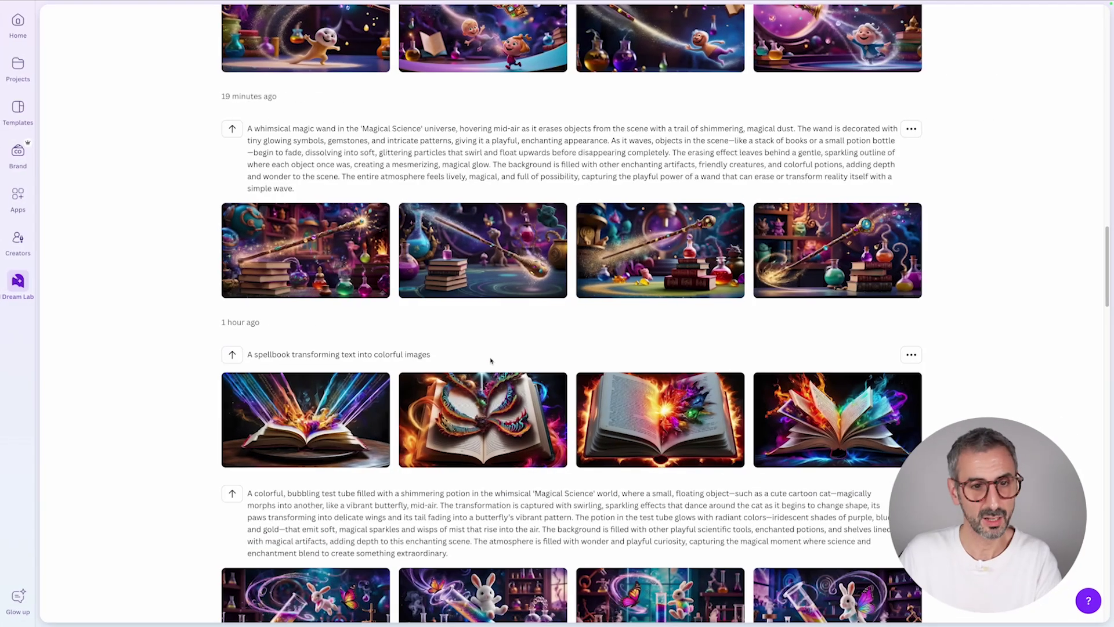
click(320, 244)
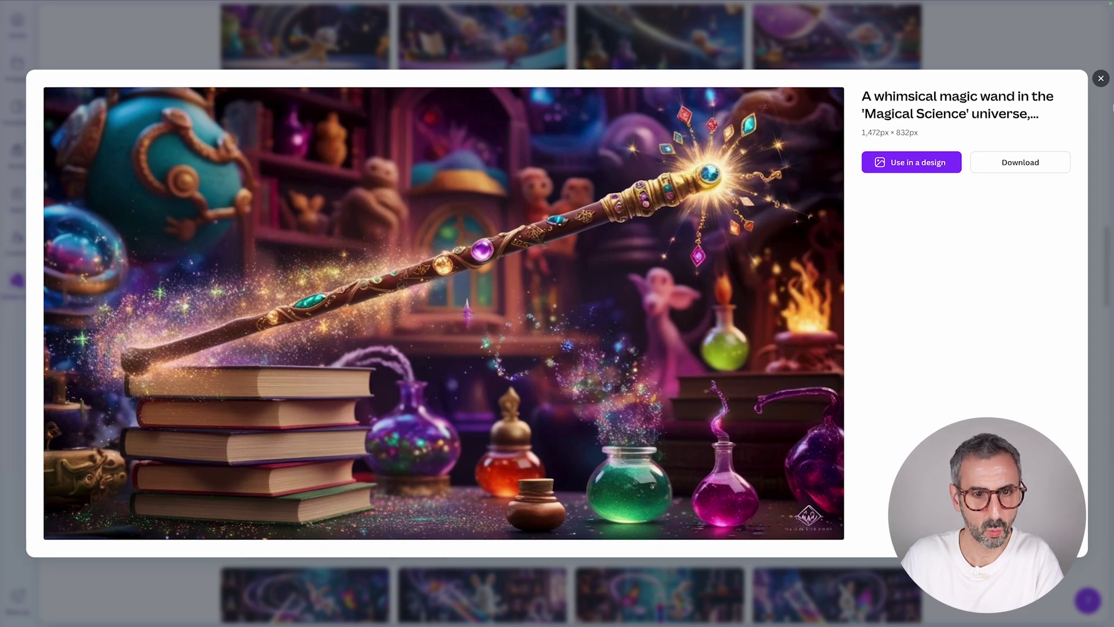
key(Right)
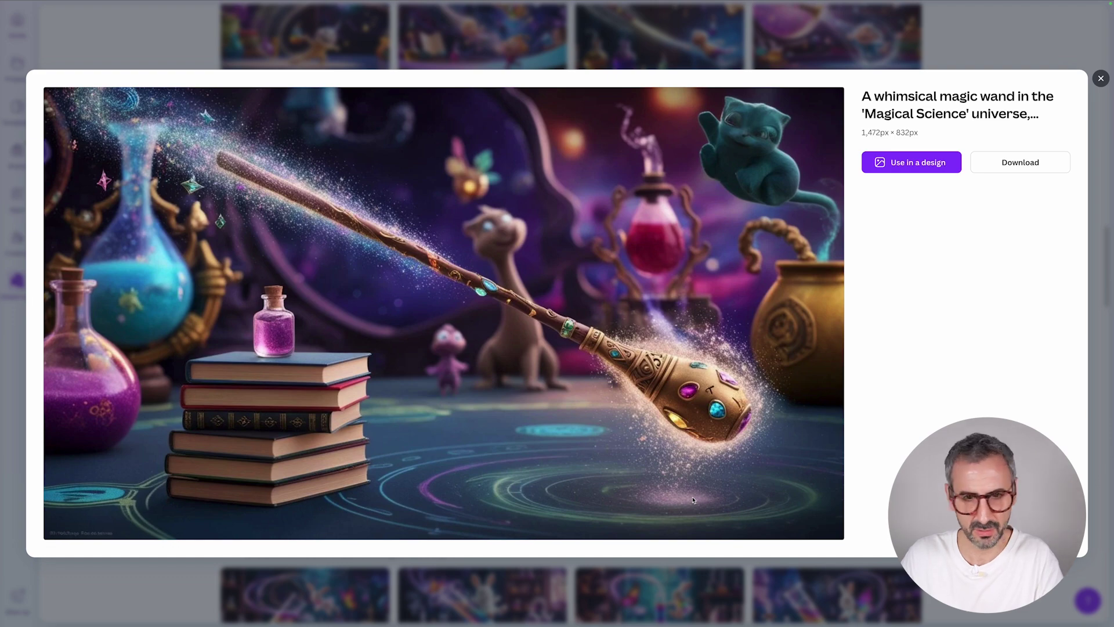
Step: View the third and fourth magic wand images enlarged in Dream Lab, and close the preview
key(Right)
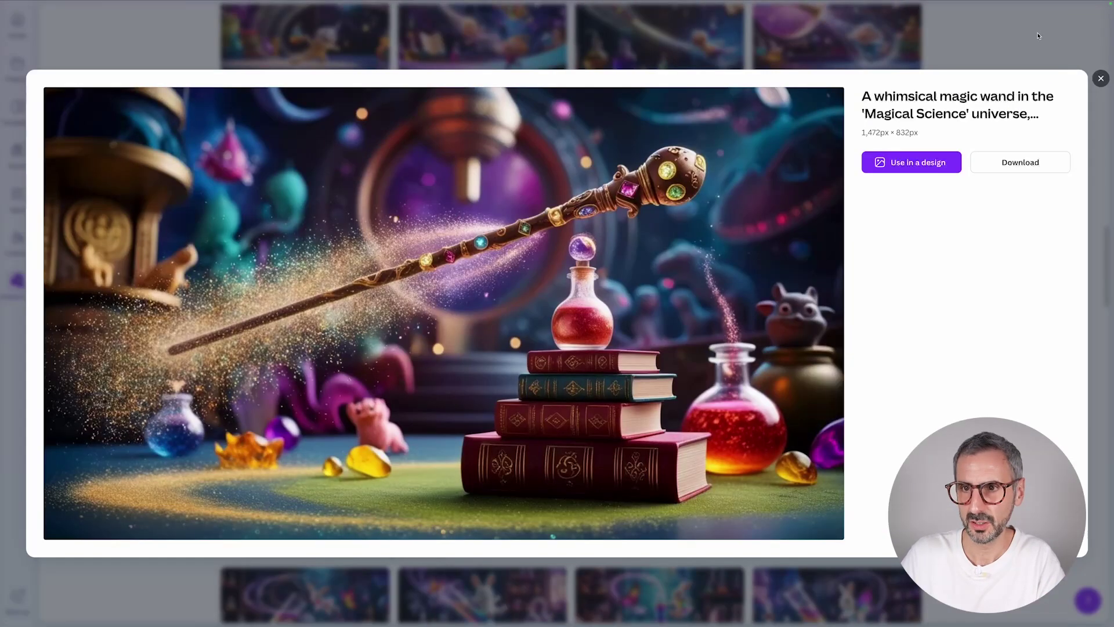
key(Right)
click(1100, 79)
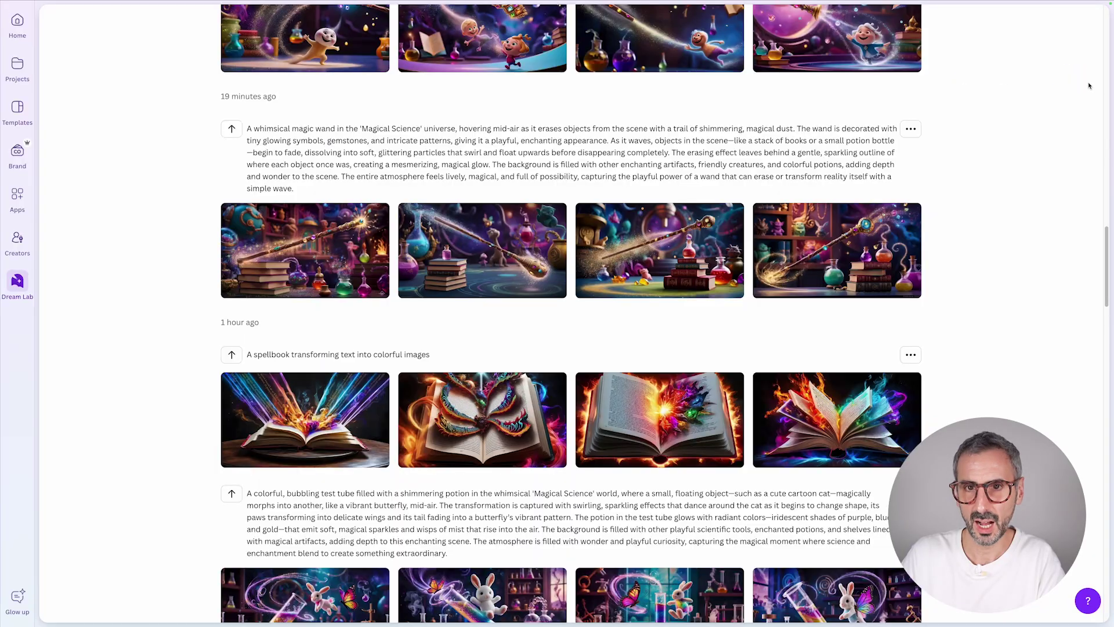
mouse_move(353, 42)
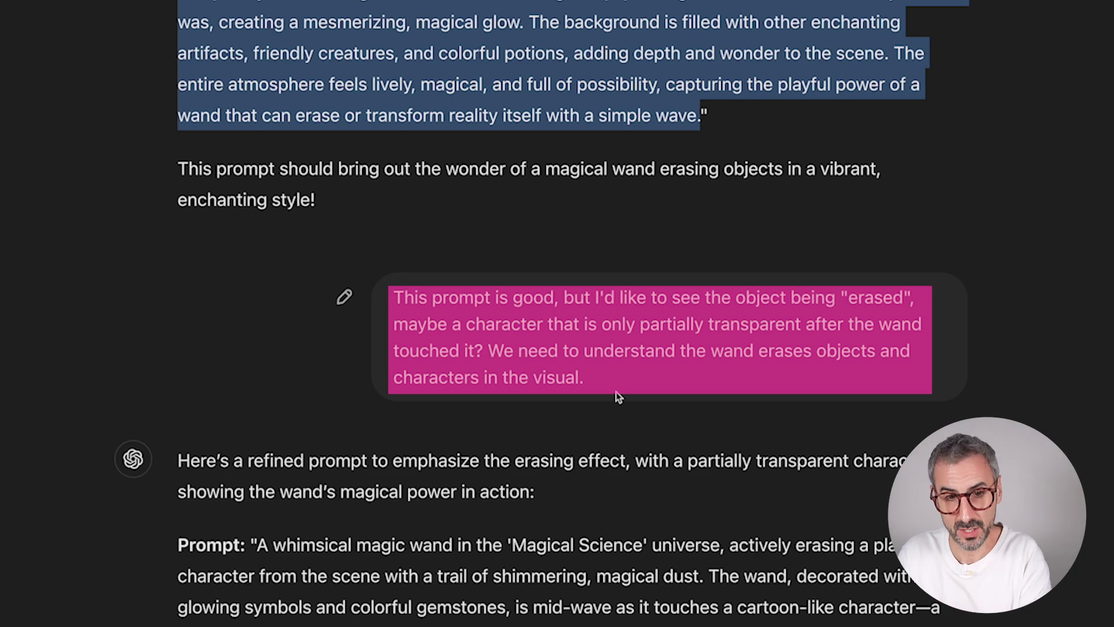
Step: In ChatGPT, find the refined wand prompt about erasing a partially transparent character and highlight its full text
scroll(617, 382, down, 1)
scroll(618, 377, down, 1)
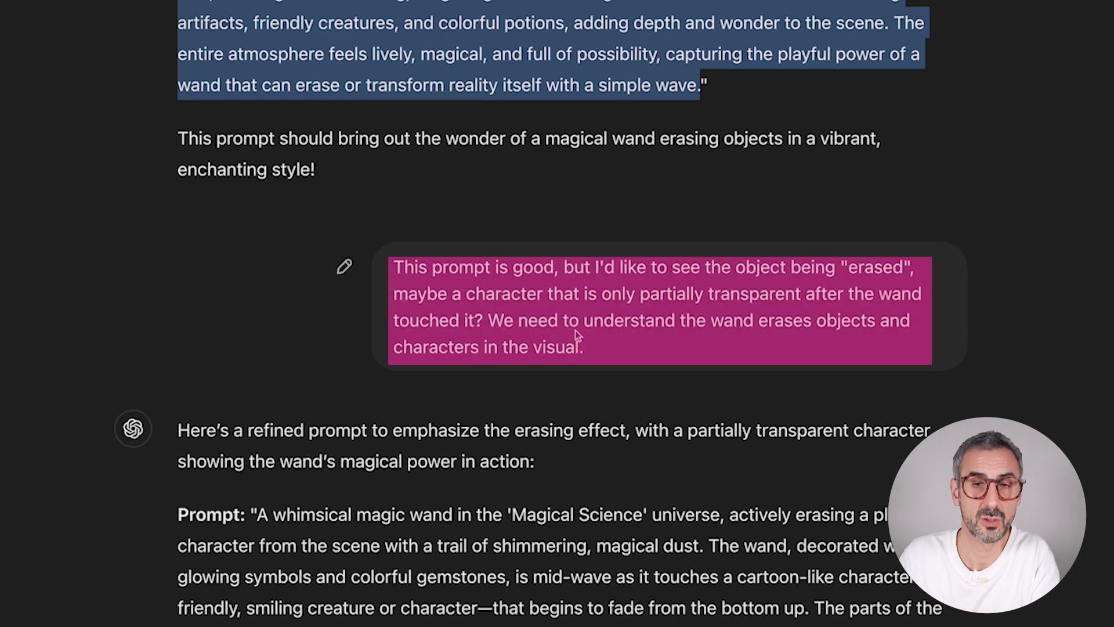
scroll(510, 341, down, 5)
scroll(494, 331, down, 4)
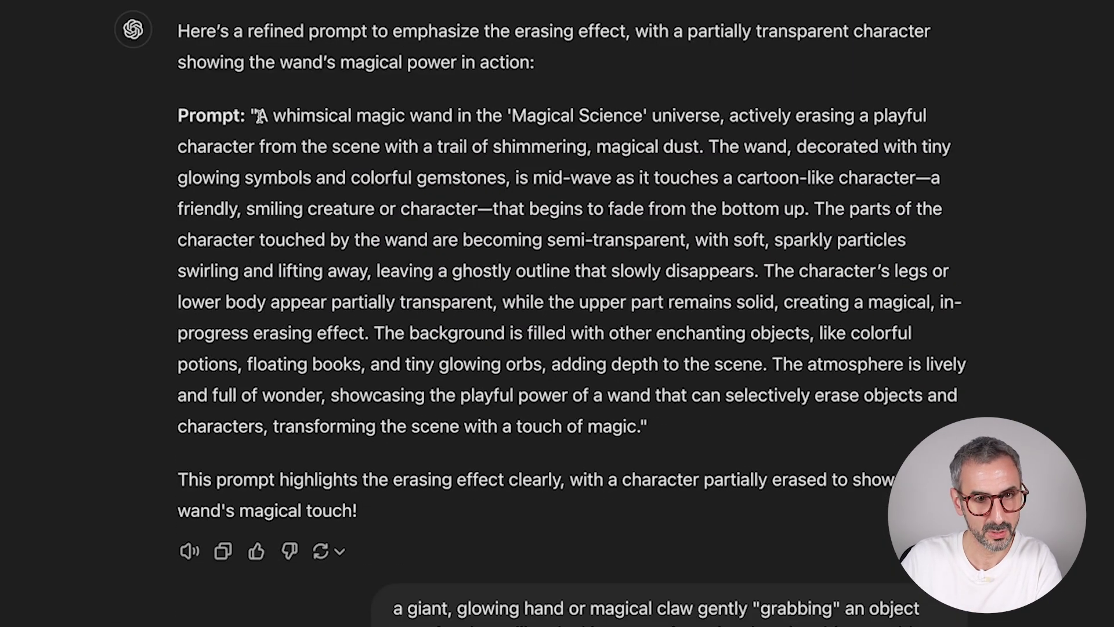
drag(255, 115, 639, 432)
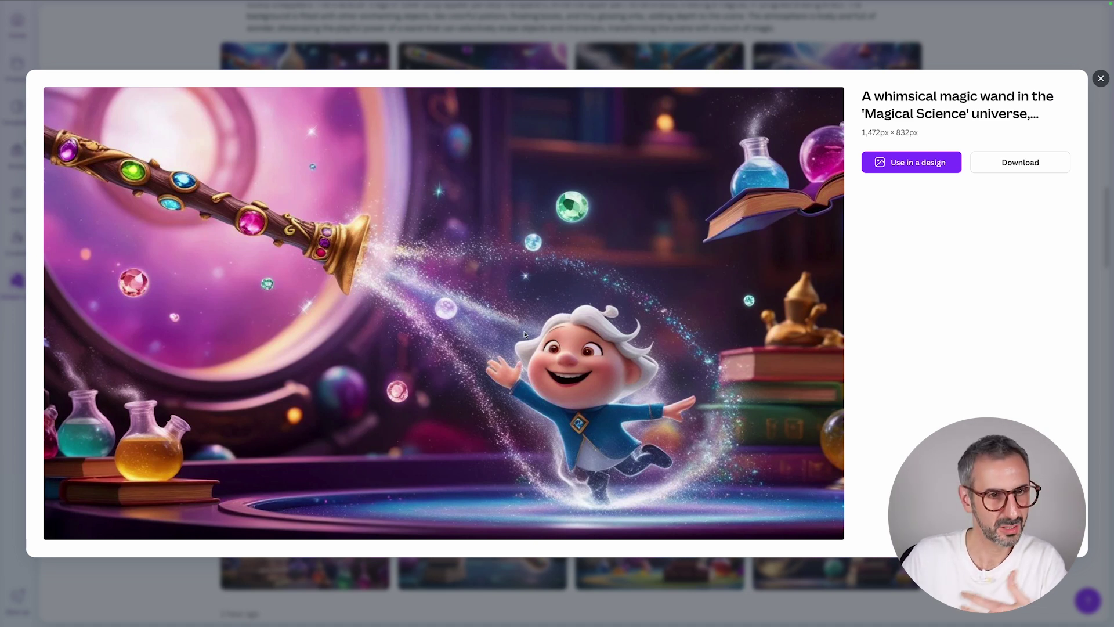
Step: In Dream Lab, close the current preview and view the first image of the newer wand-erasing-a-character set enlarged
click(1100, 78)
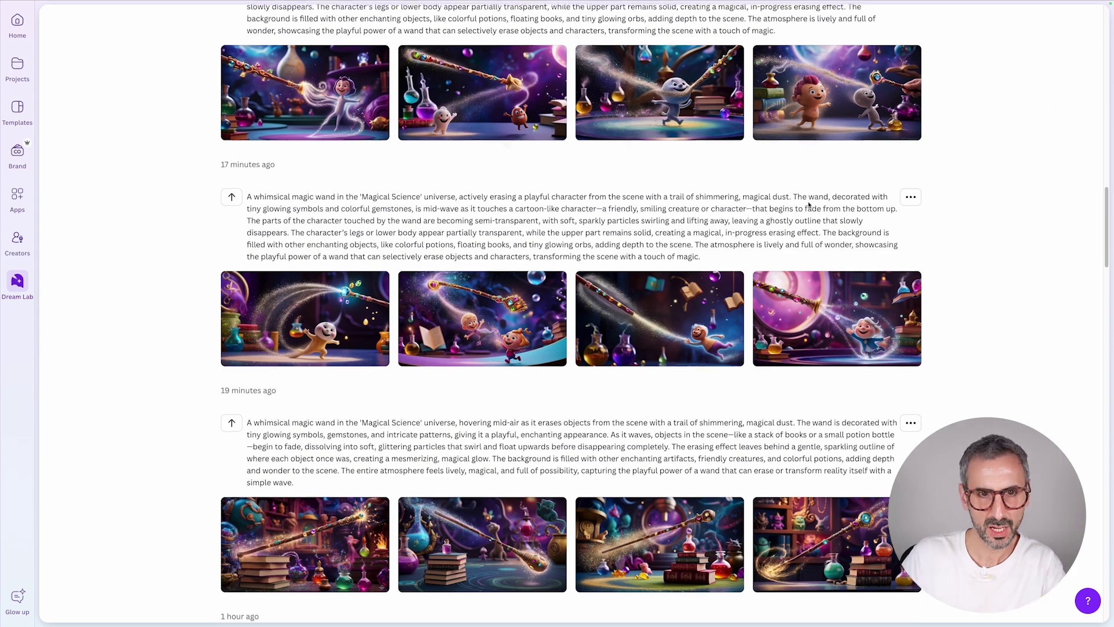
scroll(507, 266, up, 3)
click(308, 295)
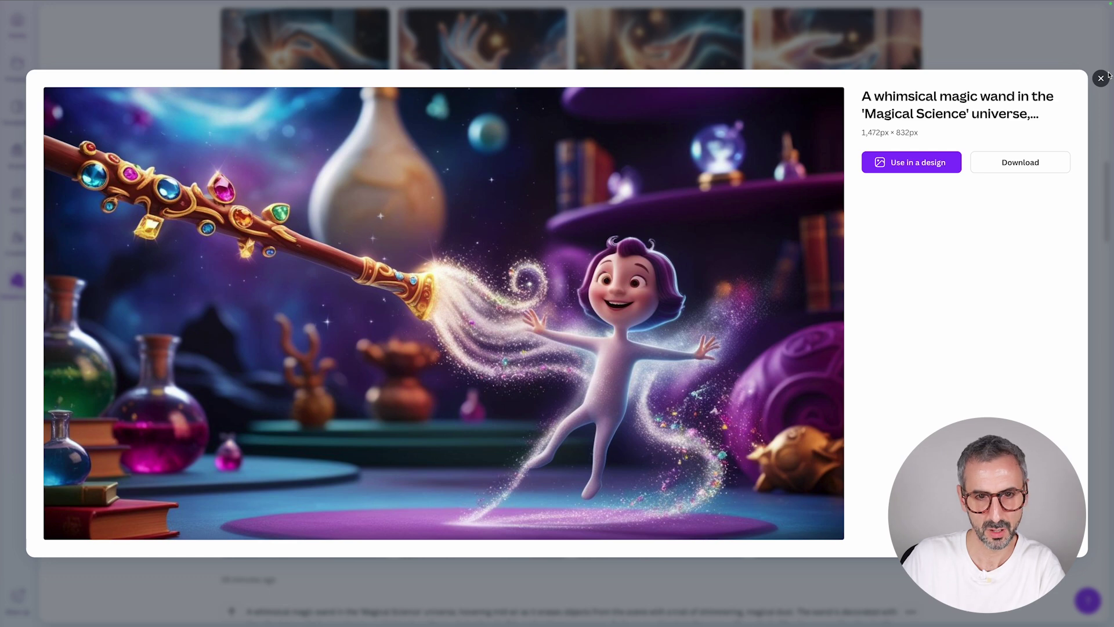
click(1104, 76)
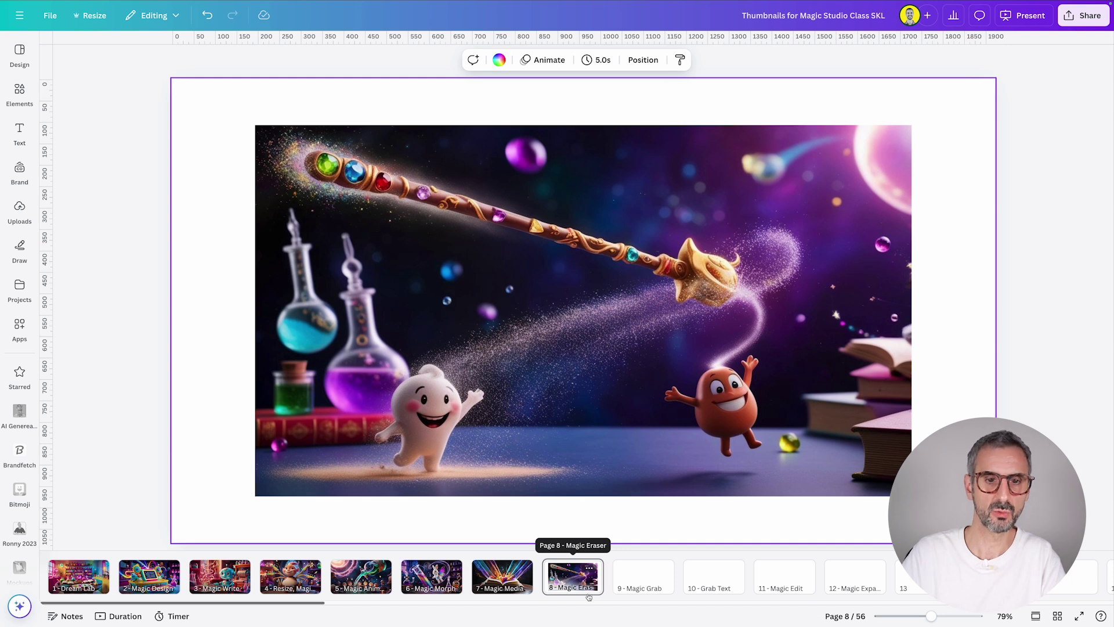
Step: In the Canva design, use Magic Grab with click selection to separate the reddish-brown character from the page 8 Magic Eraser image
click(609, 417)
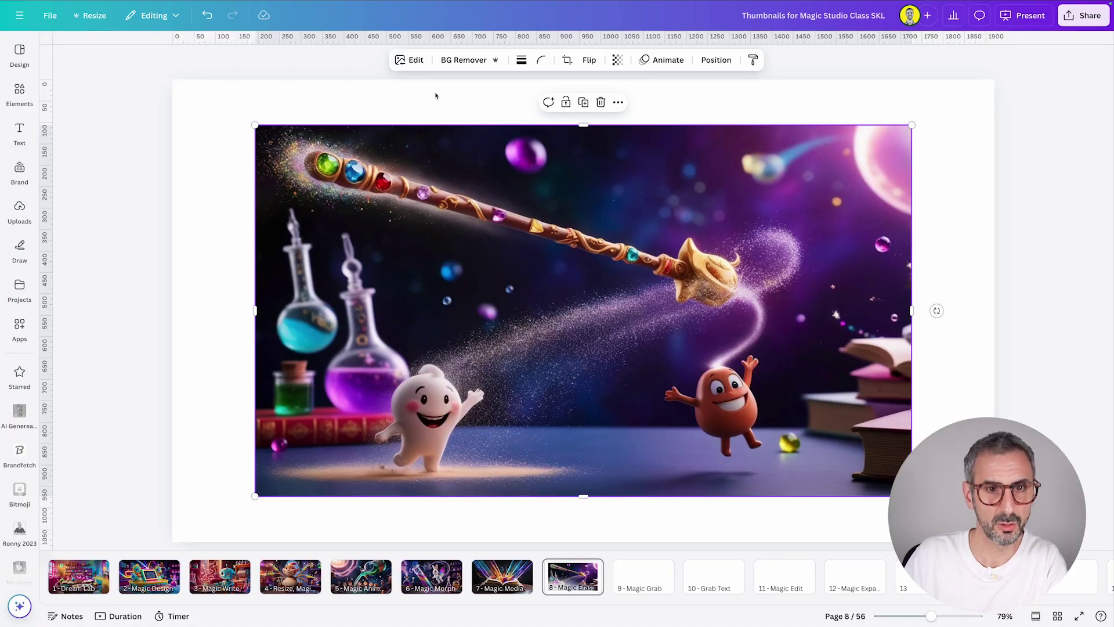
click(416, 60)
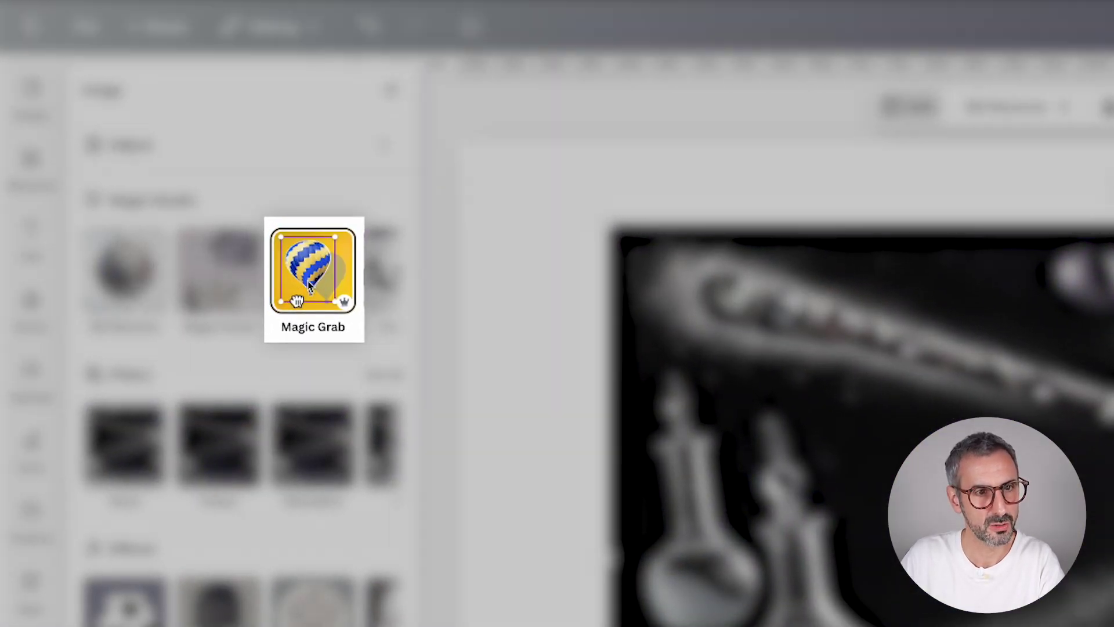
click(314, 273)
drag(942, 616, 922, 615)
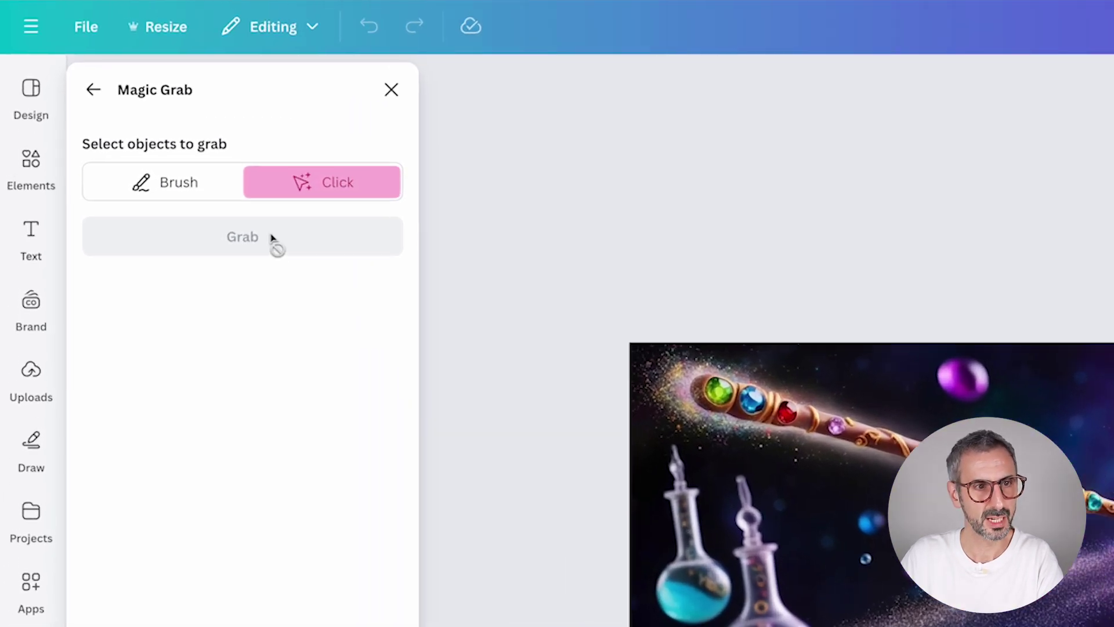
click(136, 130)
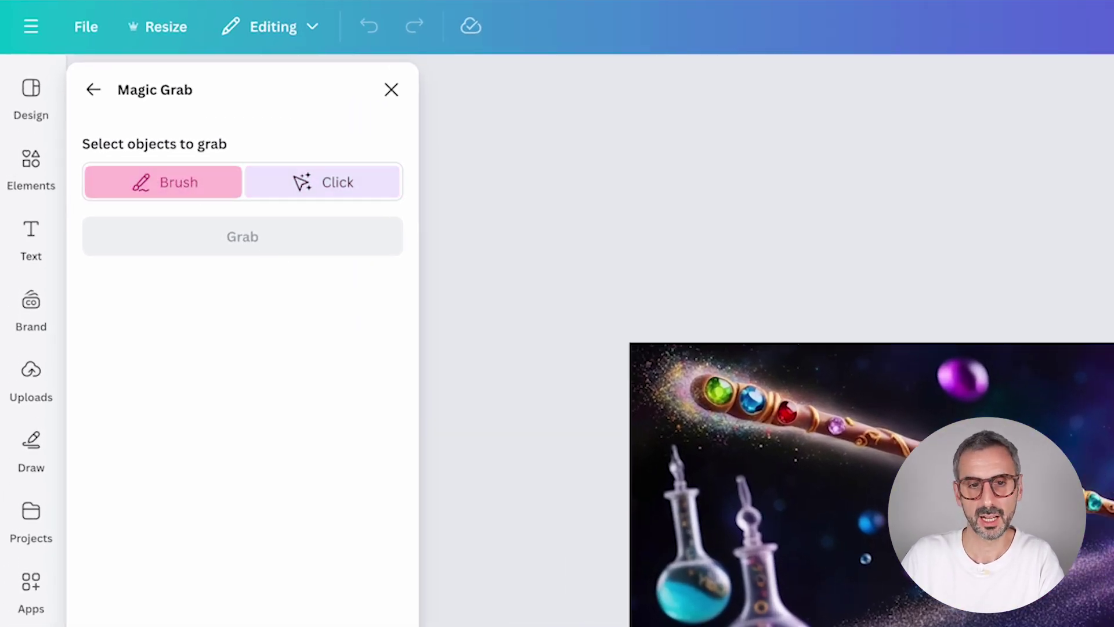
click(367, 192)
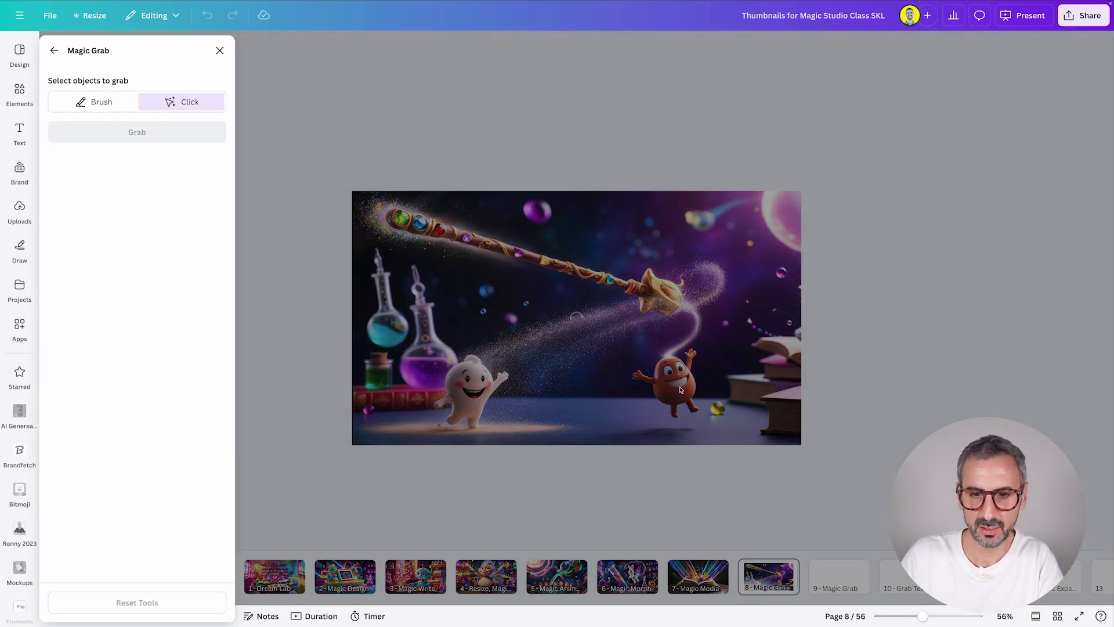
click(681, 387)
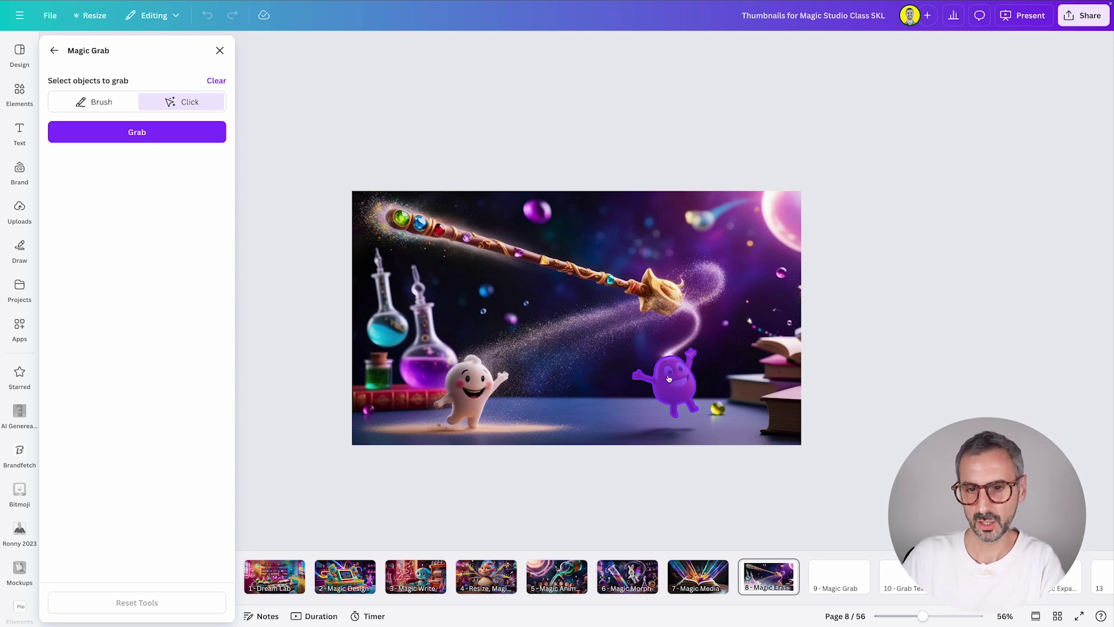
click(173, 132)
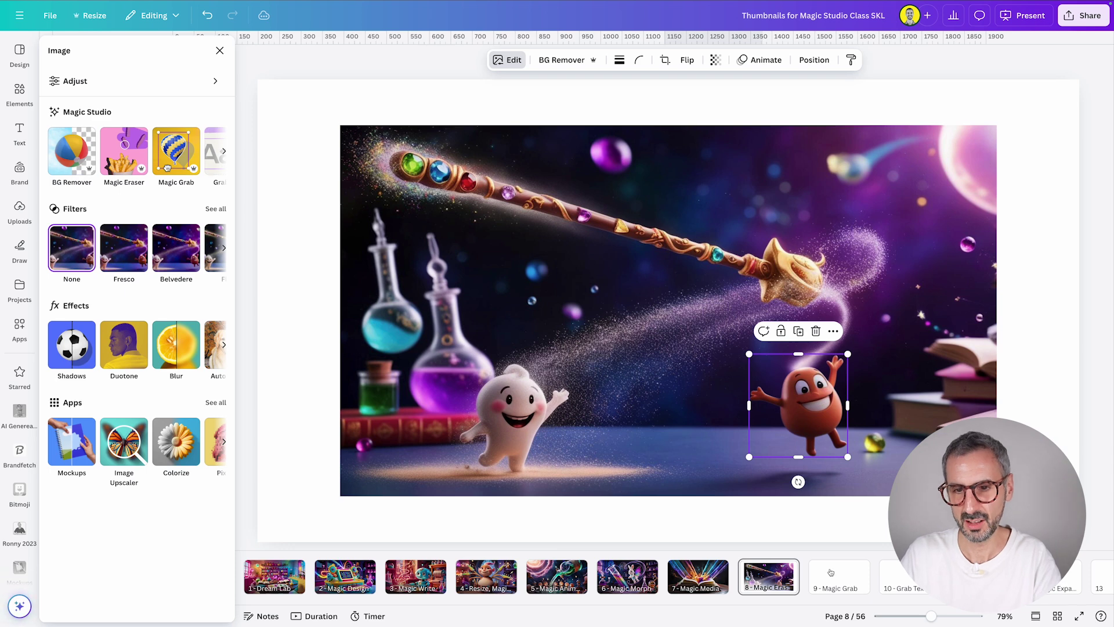
Step: Shift the grabbed reddish-brown character slightly and place a pasted copy exactly on top of it
drag(828, 389, 812, 406)
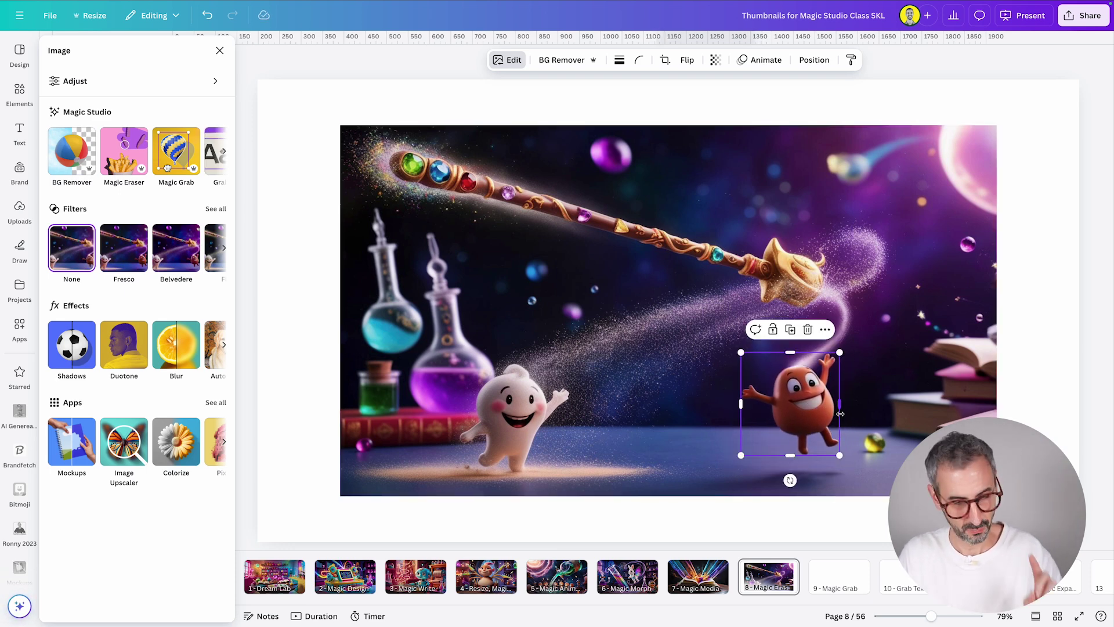
key(ctrl+c)
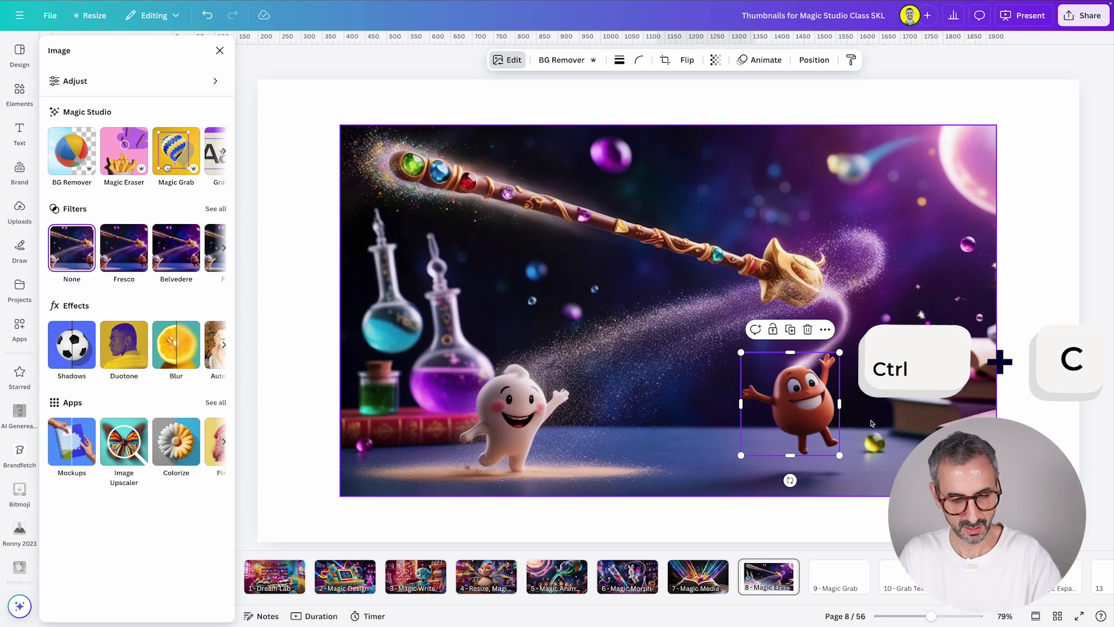
key(ctrl+v)
drag(809, 405, 808, 401)
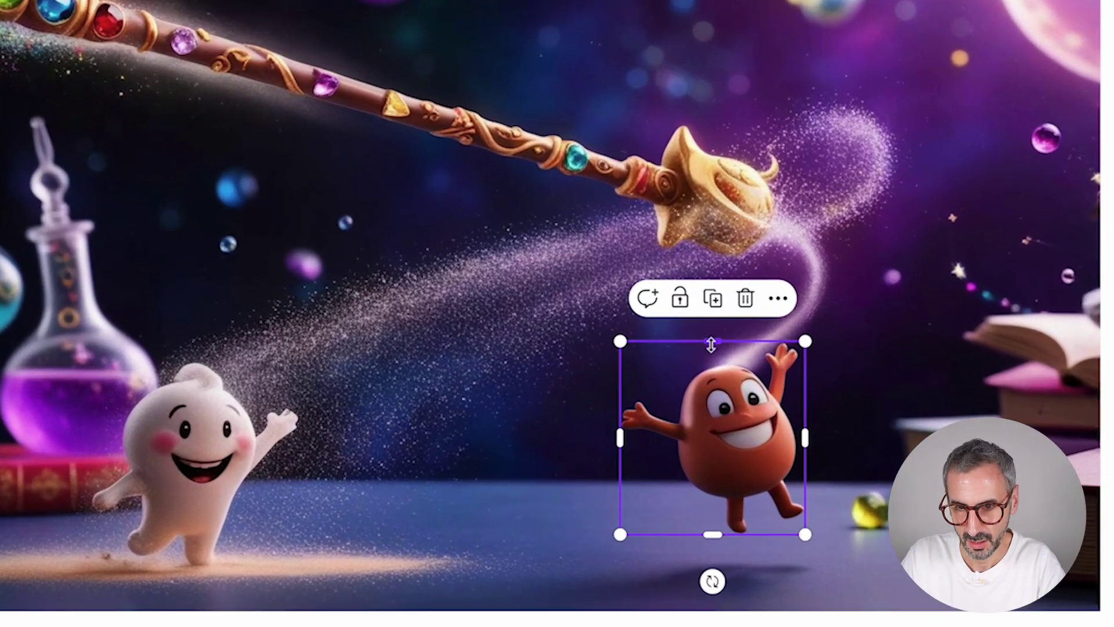
Step: Crop the character's copy to its lower body and reduce the full character's transparency value to about 18
drag(789, 350, 796, 394)
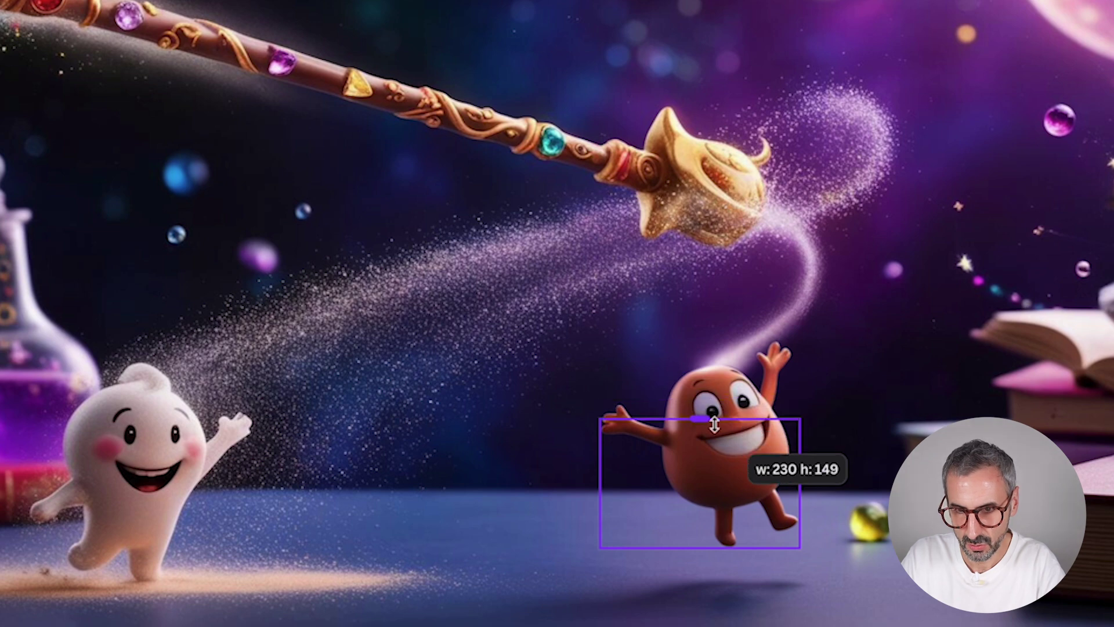
drag(714, 424, 728, 459)
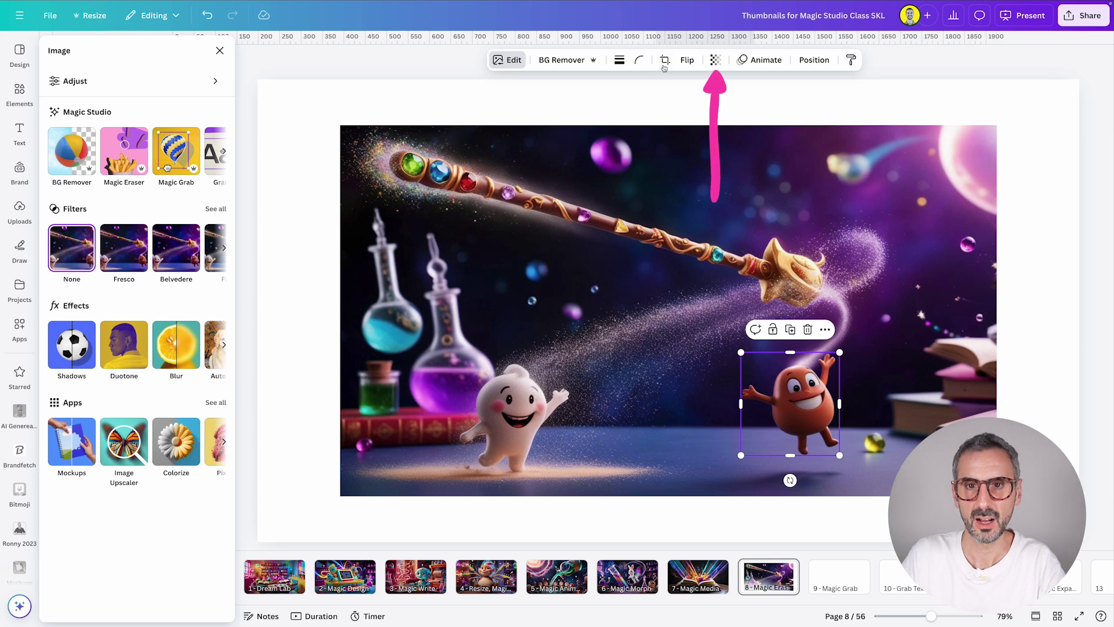
click(715, 60)
drag(758, 127, 695, 133)
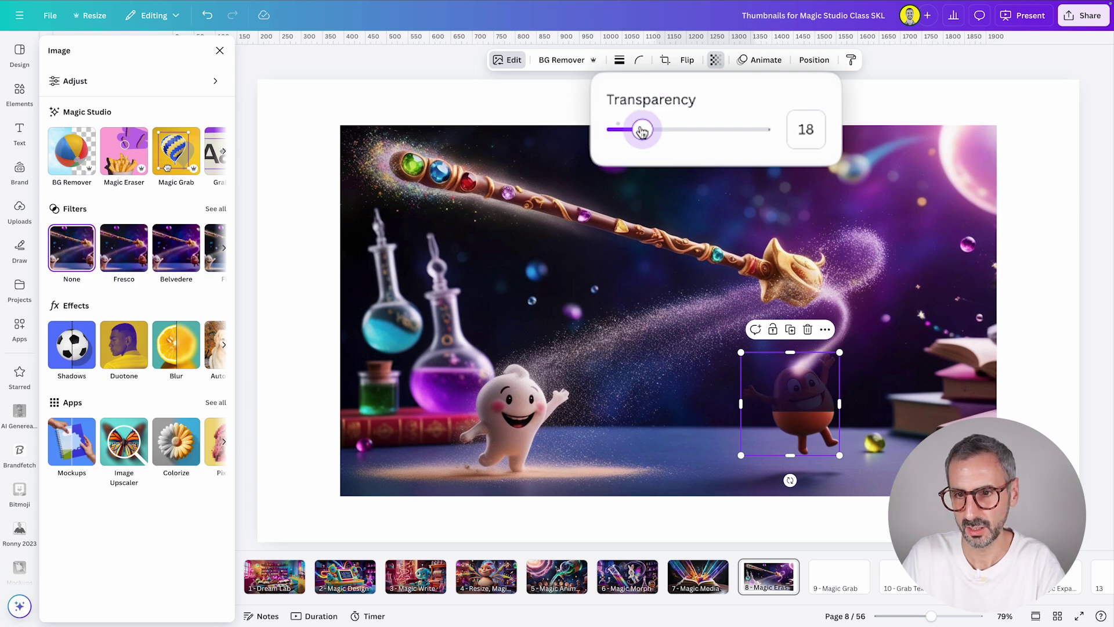
click(887, 381)
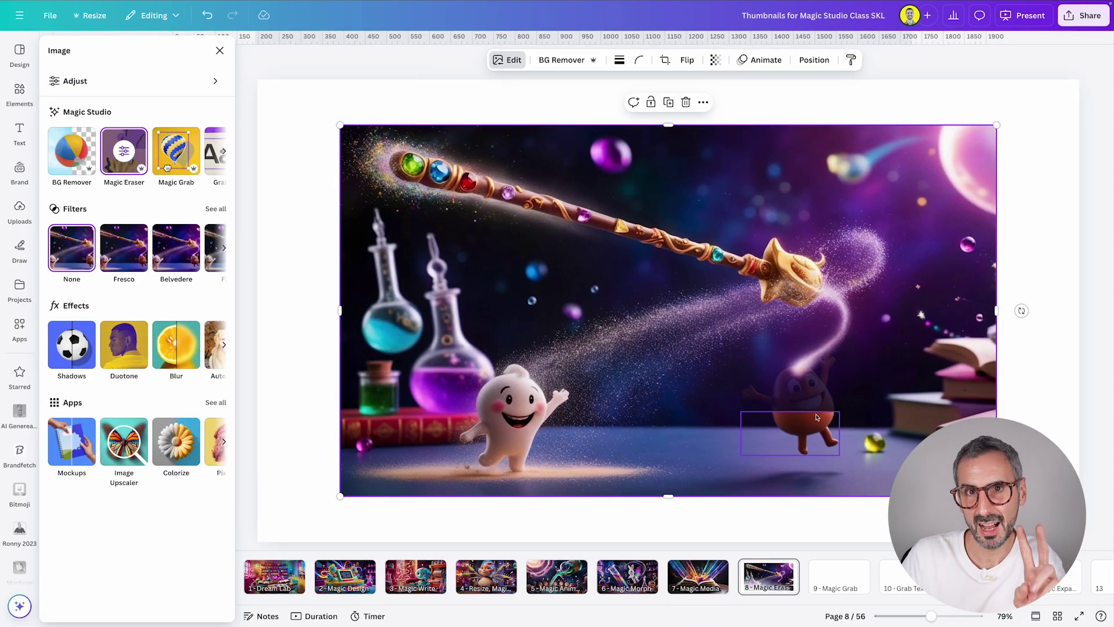
Step: Search the elements for "gold dust" graphics and add the thin horizontal gold dust line to the page
click(220, 50)
click(19, 104)
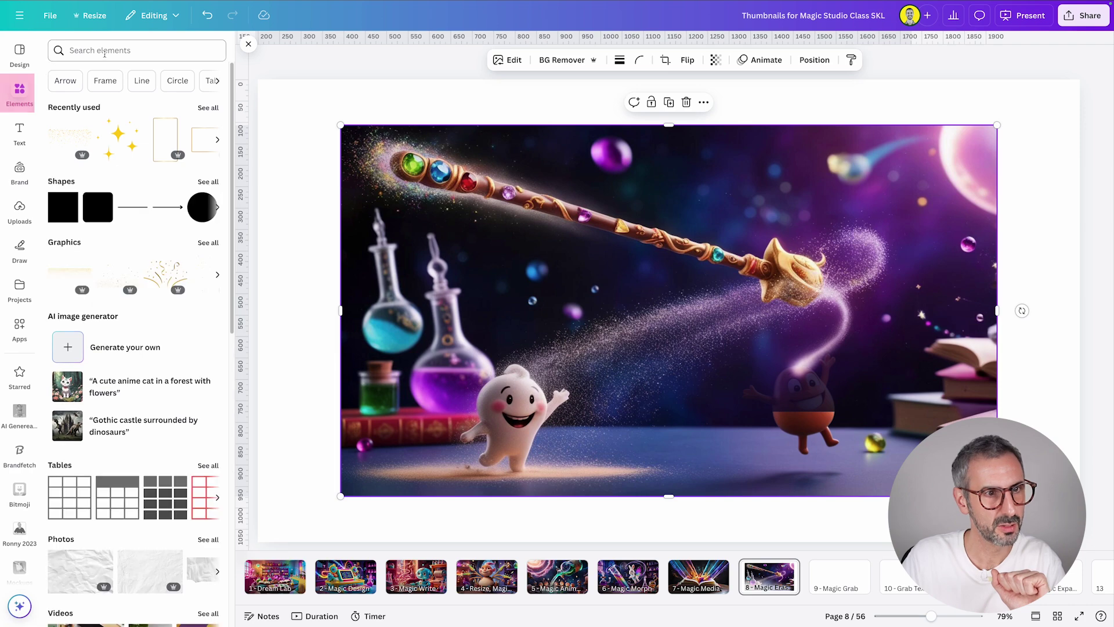
text(gold dust)
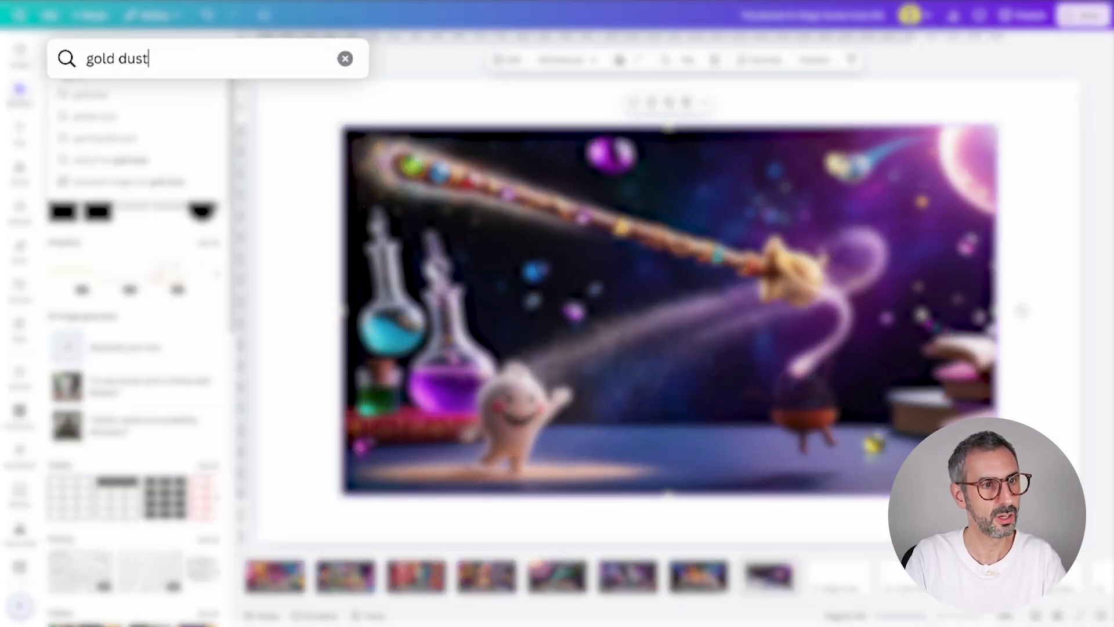
key(Return)
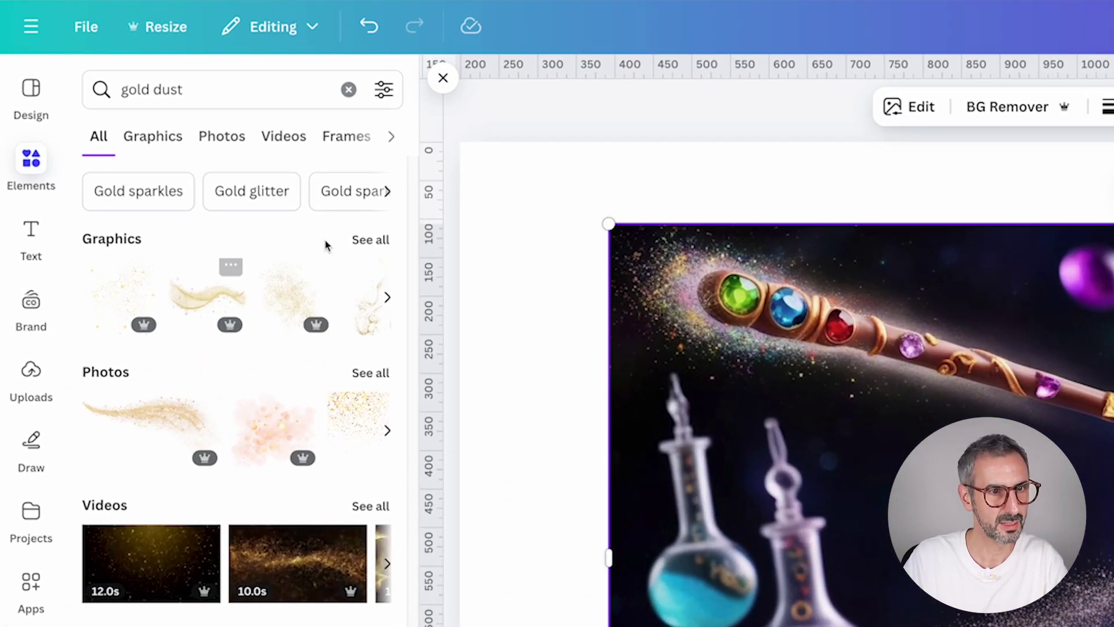
click(365, 239)
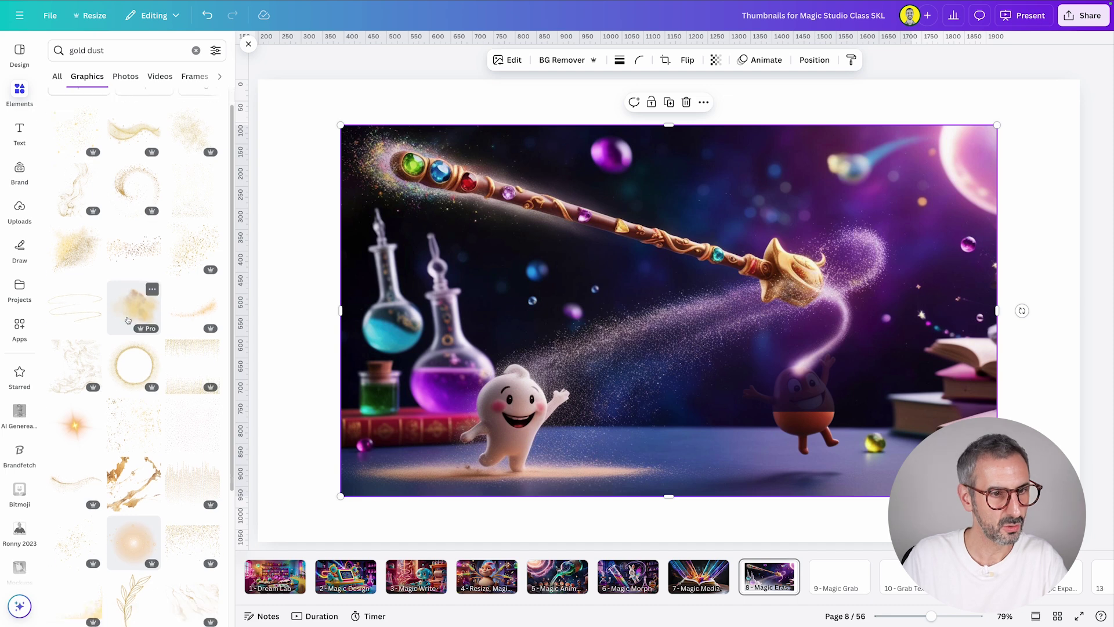
scroll(152, 575, down, 4)
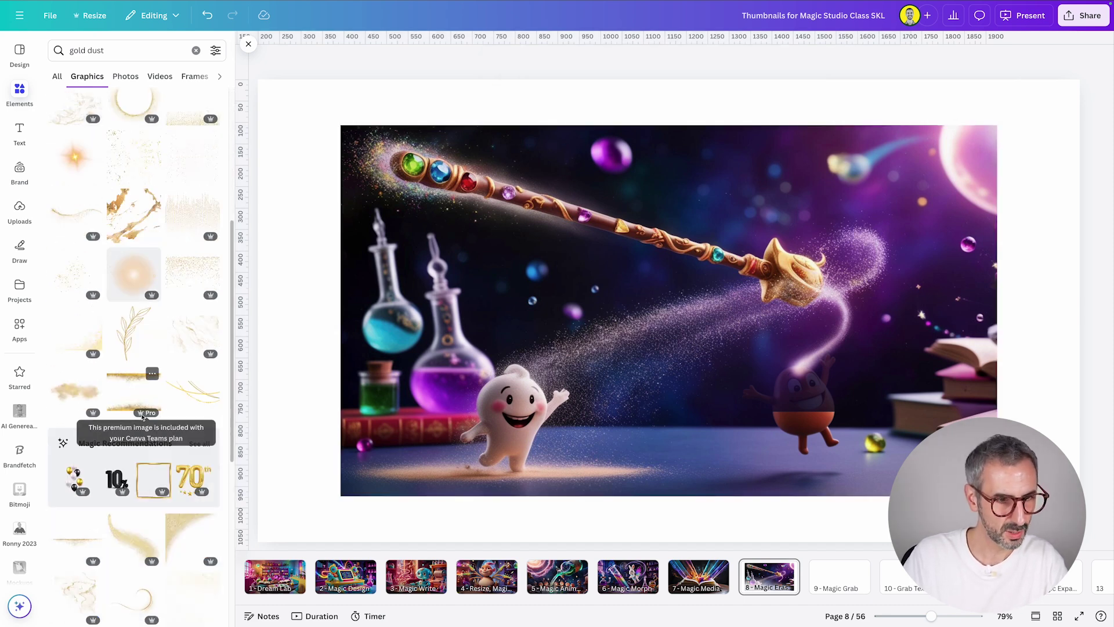
click(76, 521)
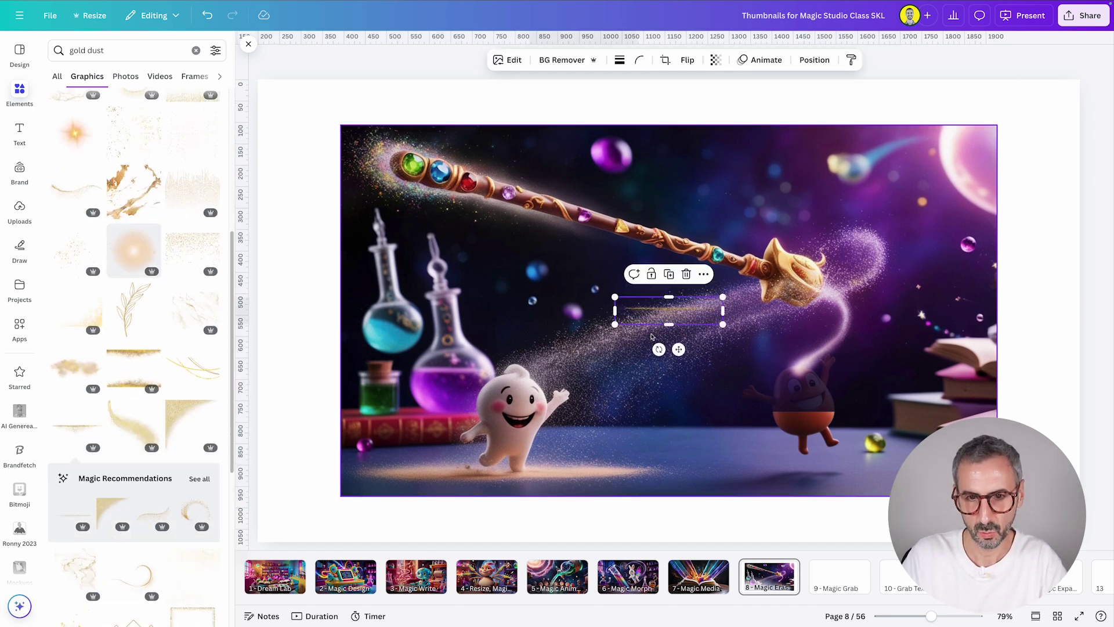
Step: Resize the gold dust line to roughly the character's width and place it over the edge between the faded and solid body halves
drag(678, 349, 829, 445)
drag(871, 398, 835, 412)
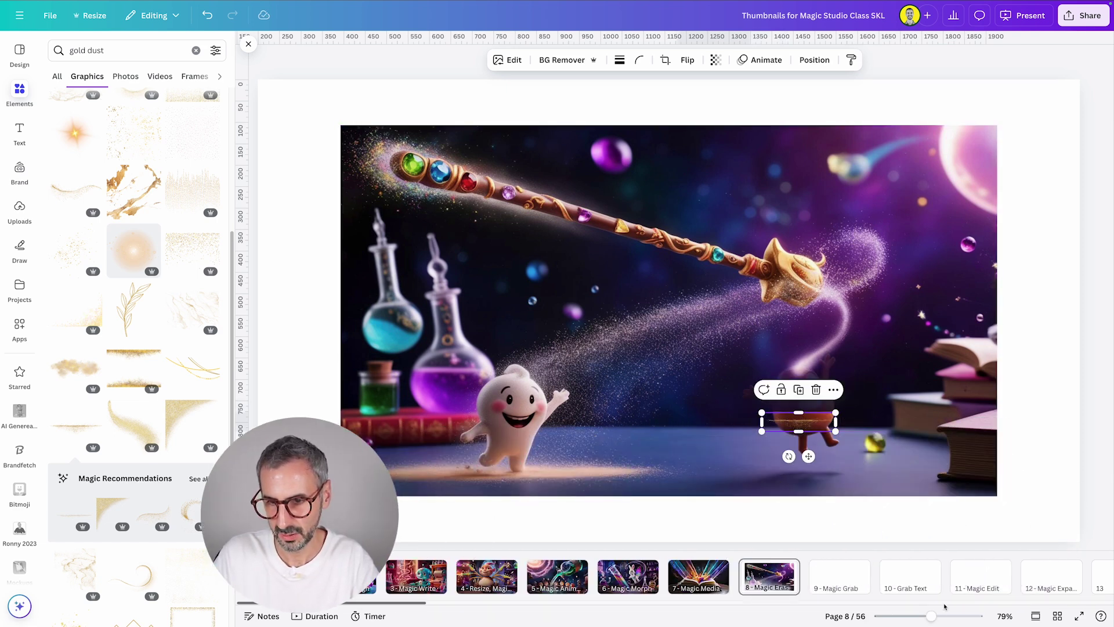
drag(930, 616, 938, 617)
scroll(673, 290, down, 3)
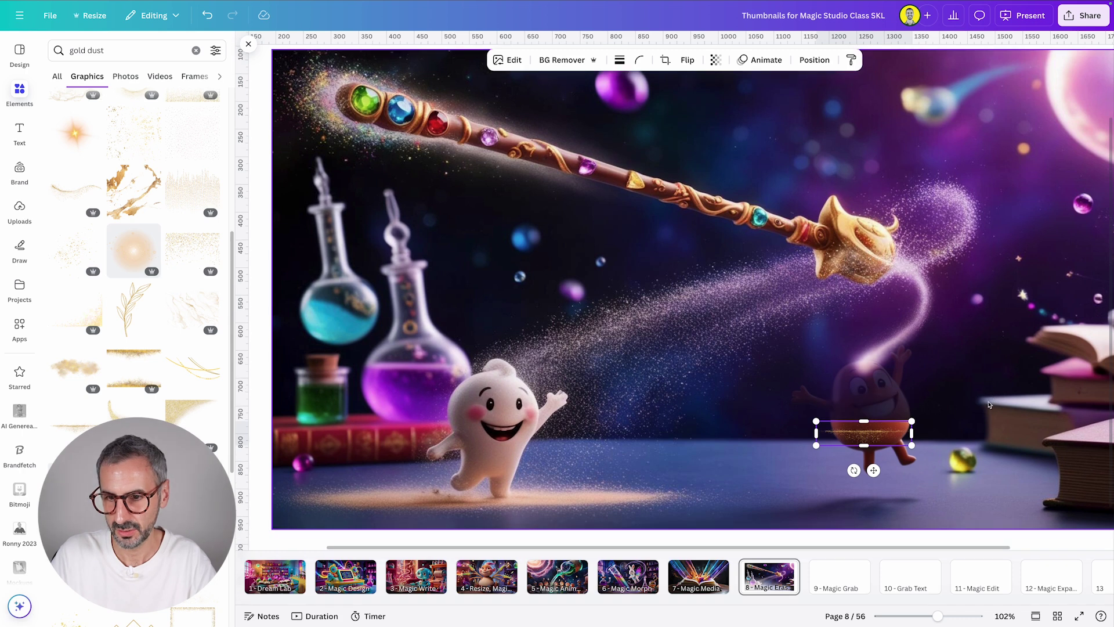
drag(816, 375, 822, 376)
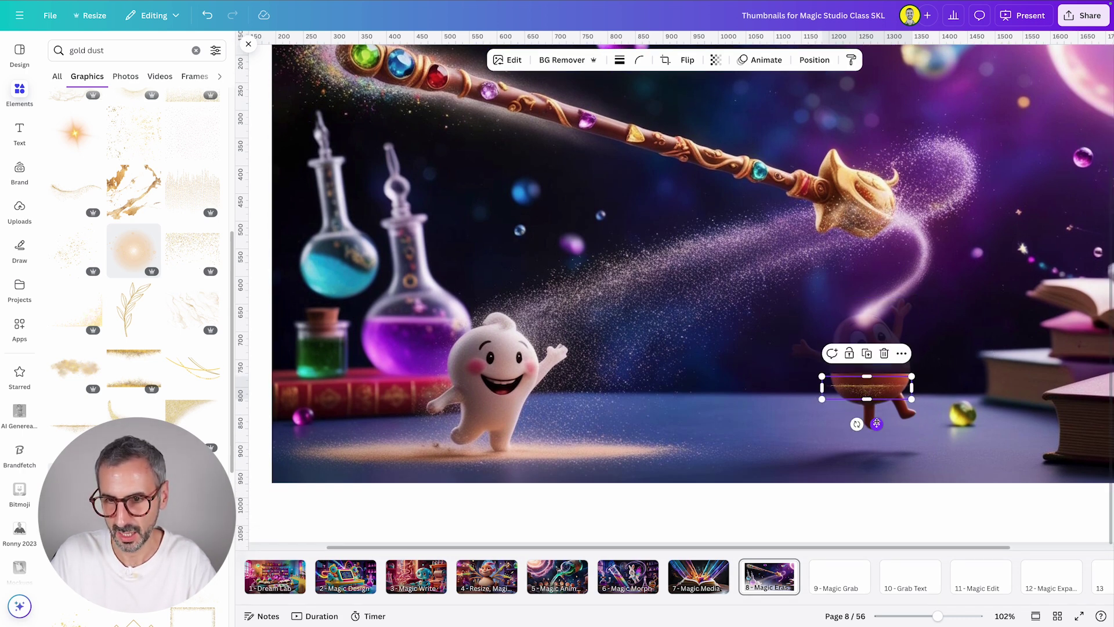
drag(876, 423, 916, 388)
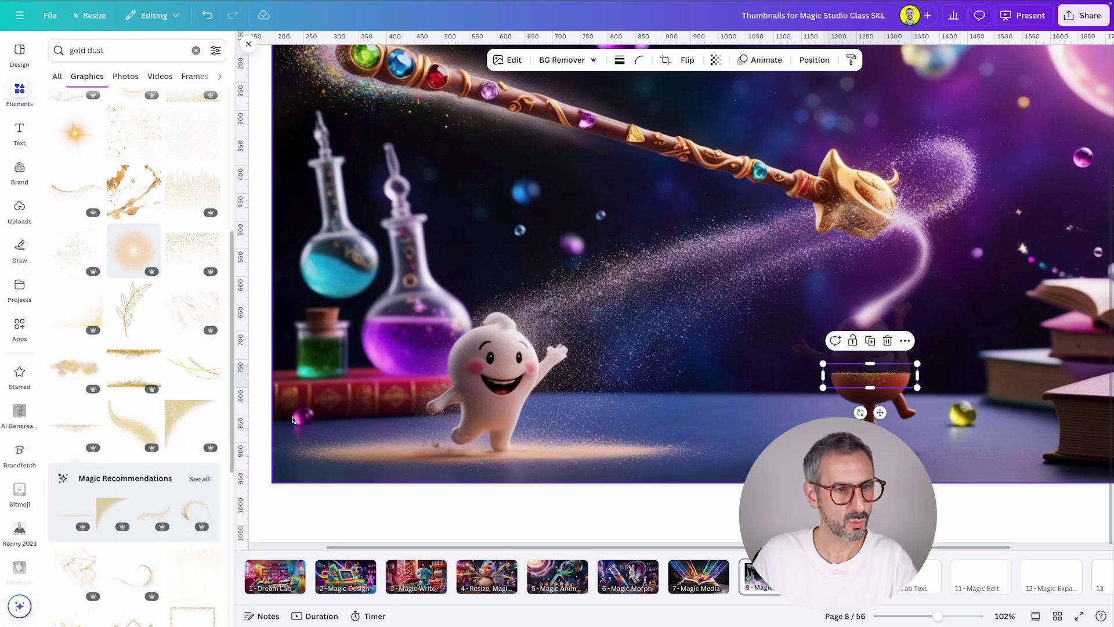
Step: Add the wavy gold dust swirl graphic, shrink it, tilt it and lay it over the cut edge of the character's lower body
scroll(138, 307, down, 5)
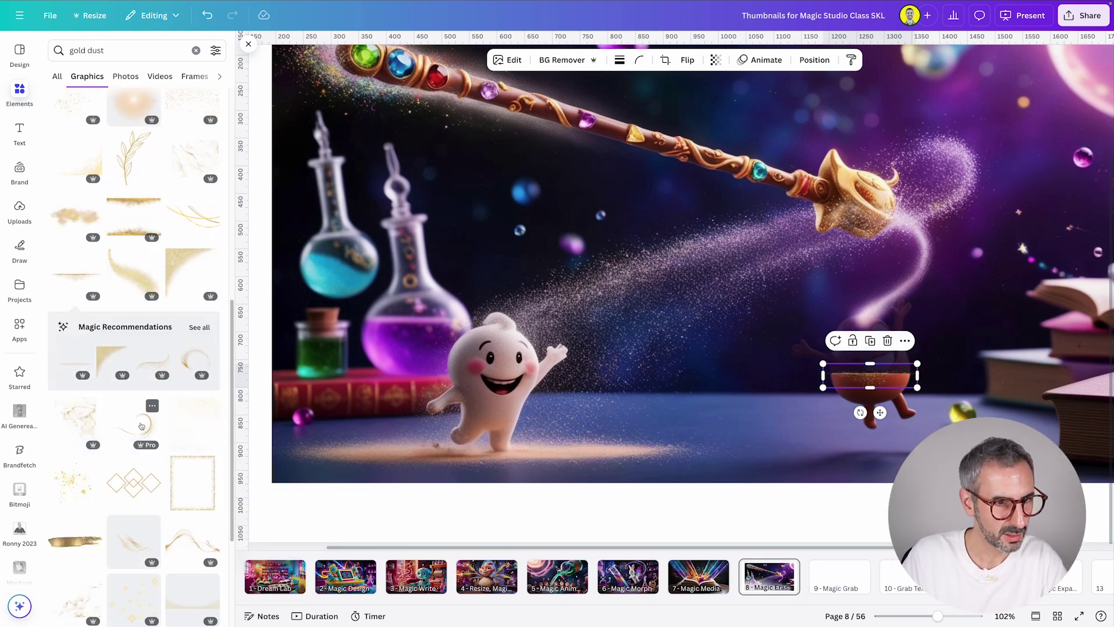
scroll(139, 431, down, 4)
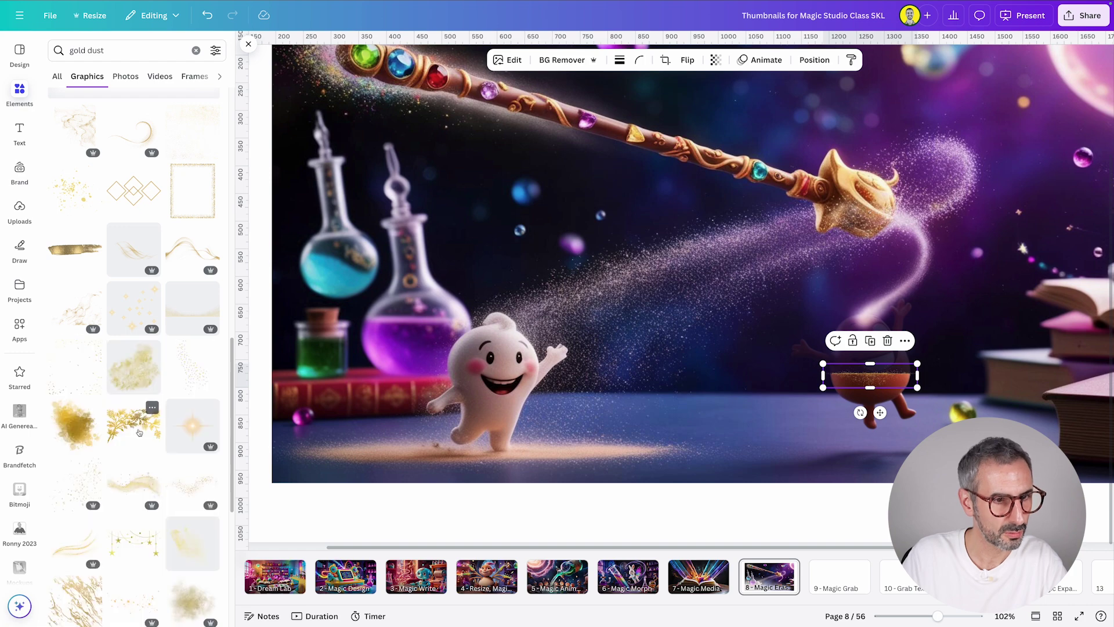
click(61, 443)
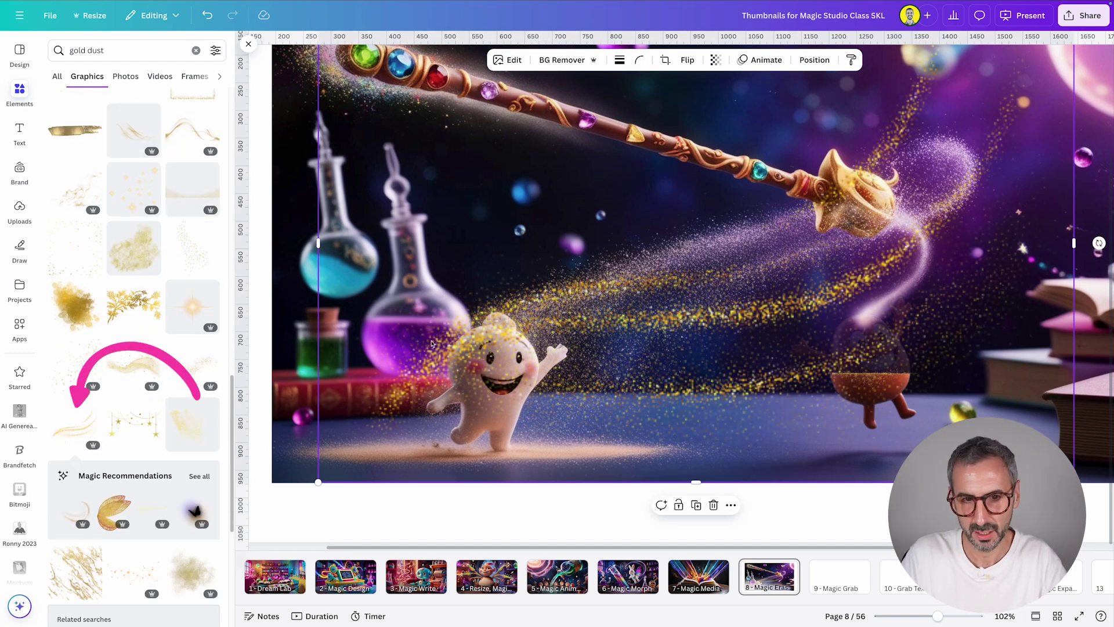
drag(319, 482, 728, 325)
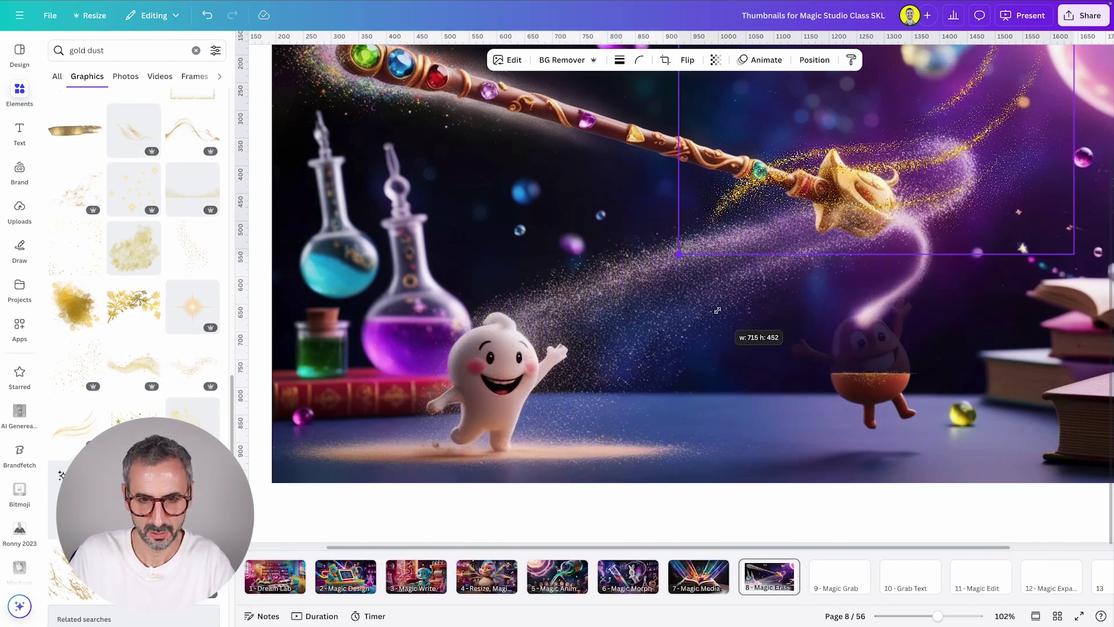
drag(896, 145, 744, 335)
drag(920, 194, 688, 343)
drag(632, 388, 896, 354)
drag(951, 308, 870, 360)
drag(835, 392, 869, 374)
drag(863, 418, 838, 413)
drag(863, 372, 870, 379)
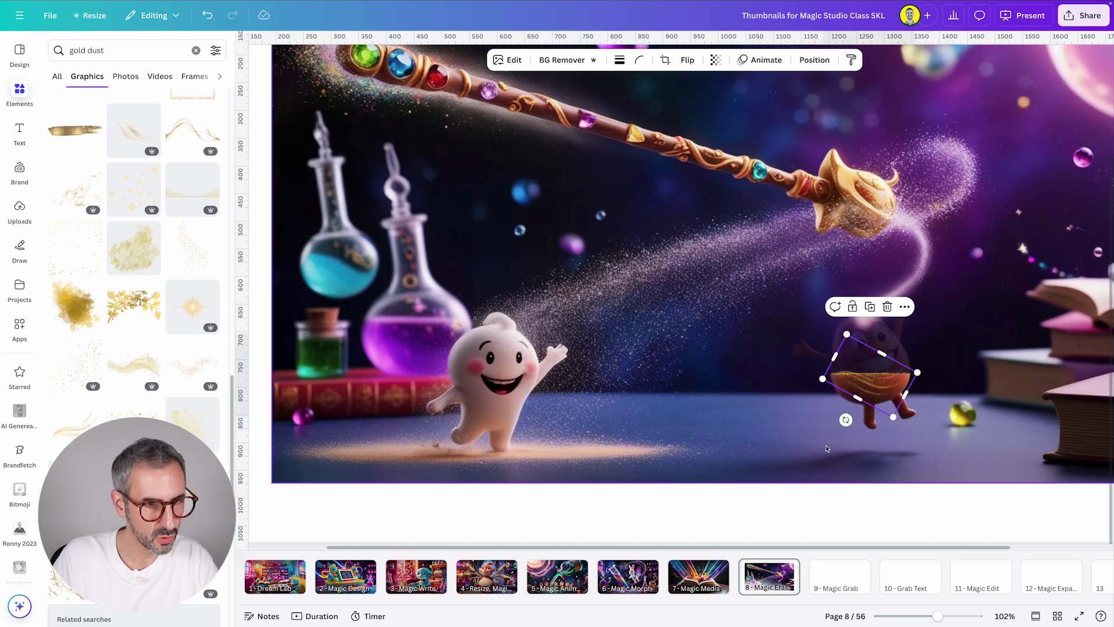
click(942, 371)
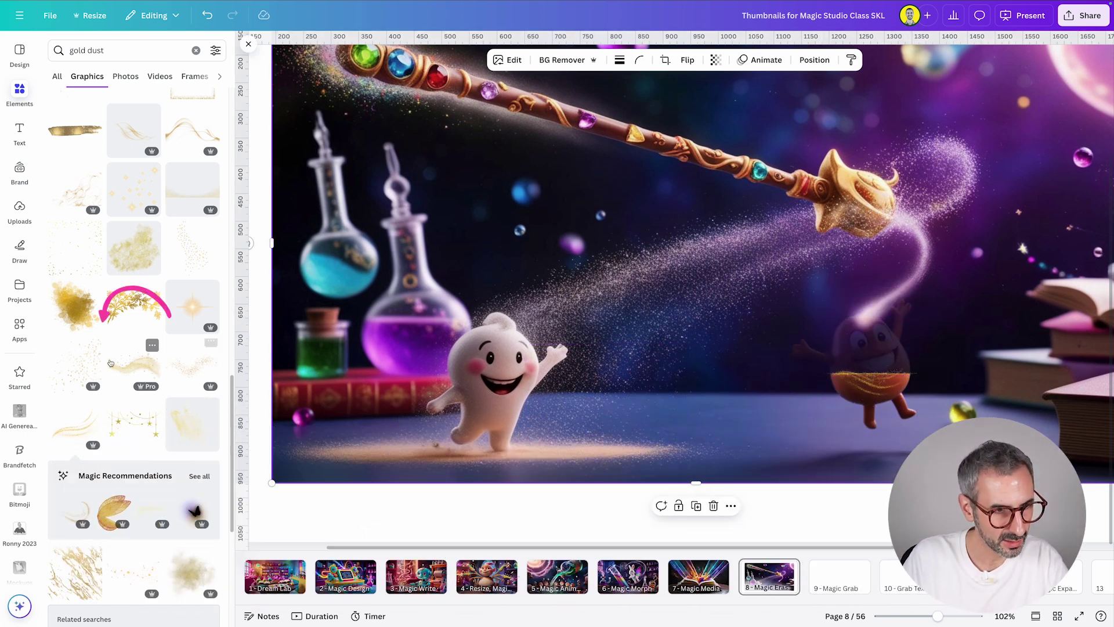
Step: Add the scattered gold particles graphic, shrink it to a small square and place it over the character's solid lower body
click(81, 366)
scroll(522, 164, up, 3)
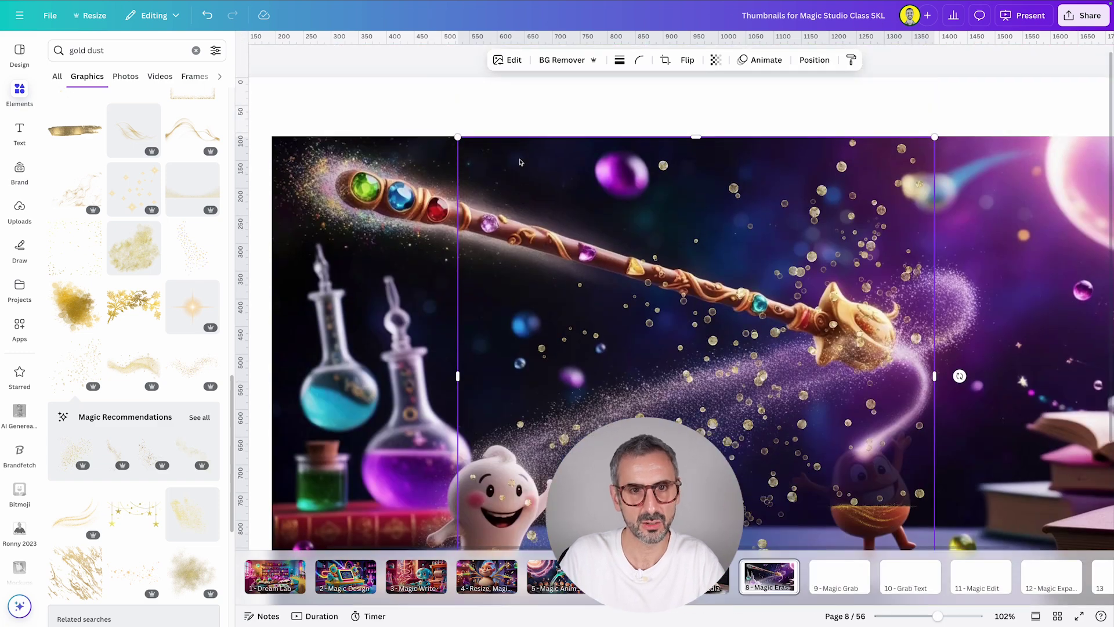
drag(458, 138, 881, 436)
scroll(792, 406, down, 3)
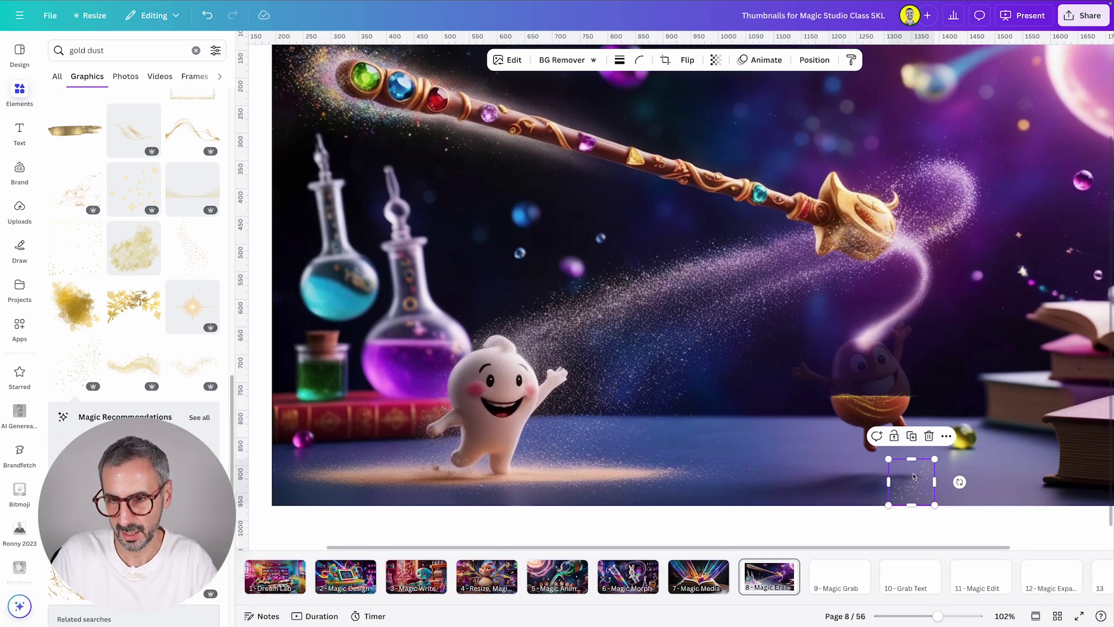
drag(912, 476, 905, 416)
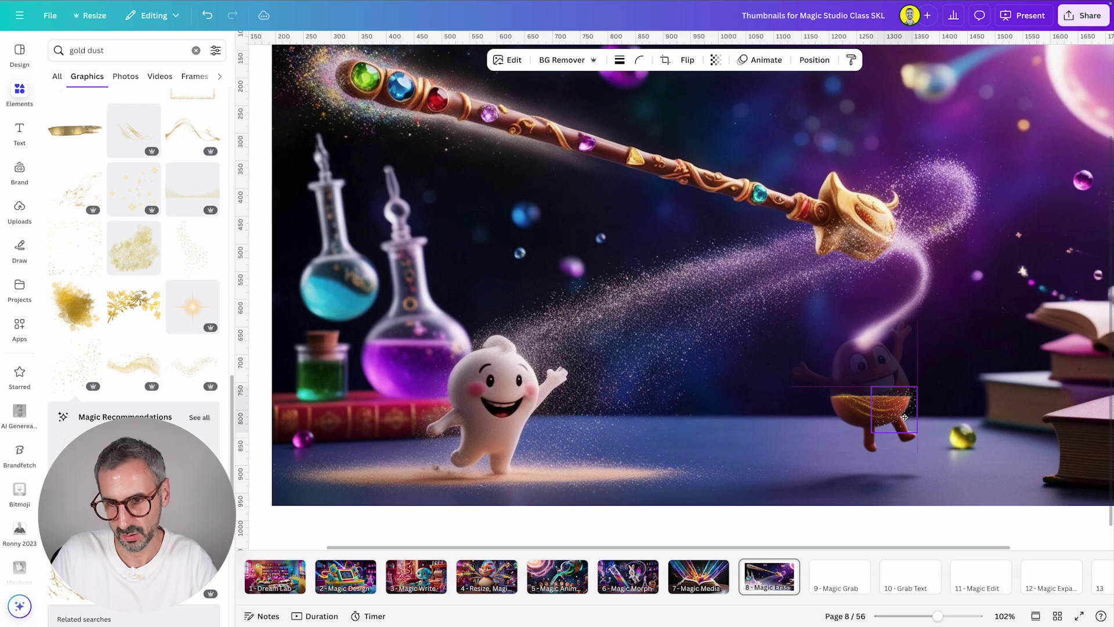
click(755, 348)
Step: Add the glowing horizontal gold line graphic, shrink it and align it along the edge between the faded and solid body halves
scroll(105, 287, down, 1)
scroll(105, 286, down, 5)
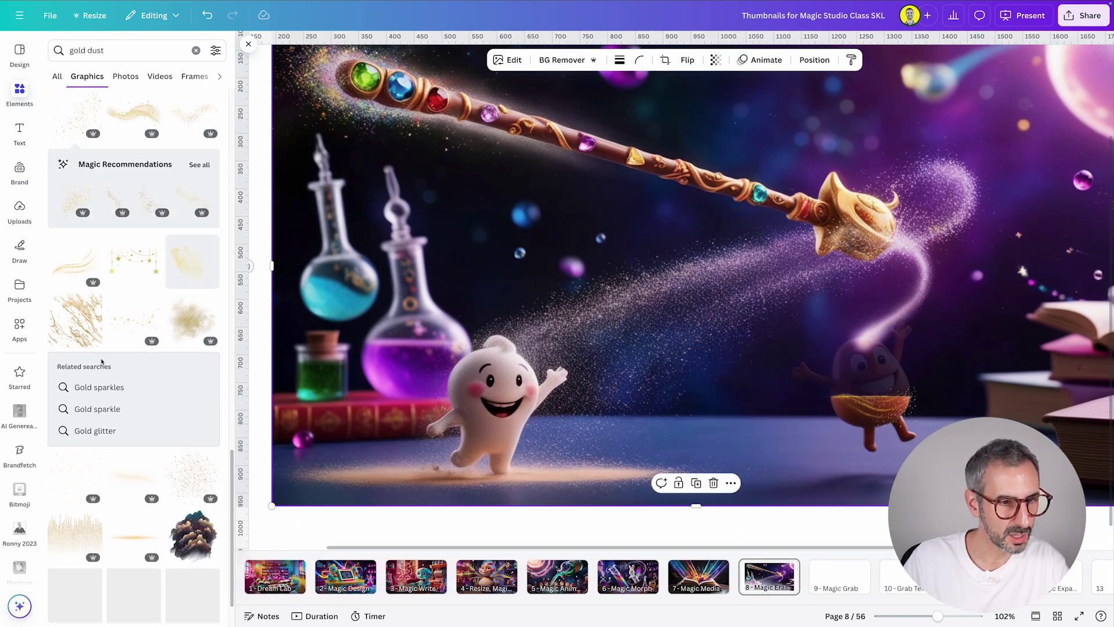
click(134, 384)
key(ctrl+alt+0)
mouse_move(955, 251)
mouse_down()
mouse_move(394, 350)
mouse_move(796, 386)
mouse_move(758, 436)
mouse_up()
click(758, 436)
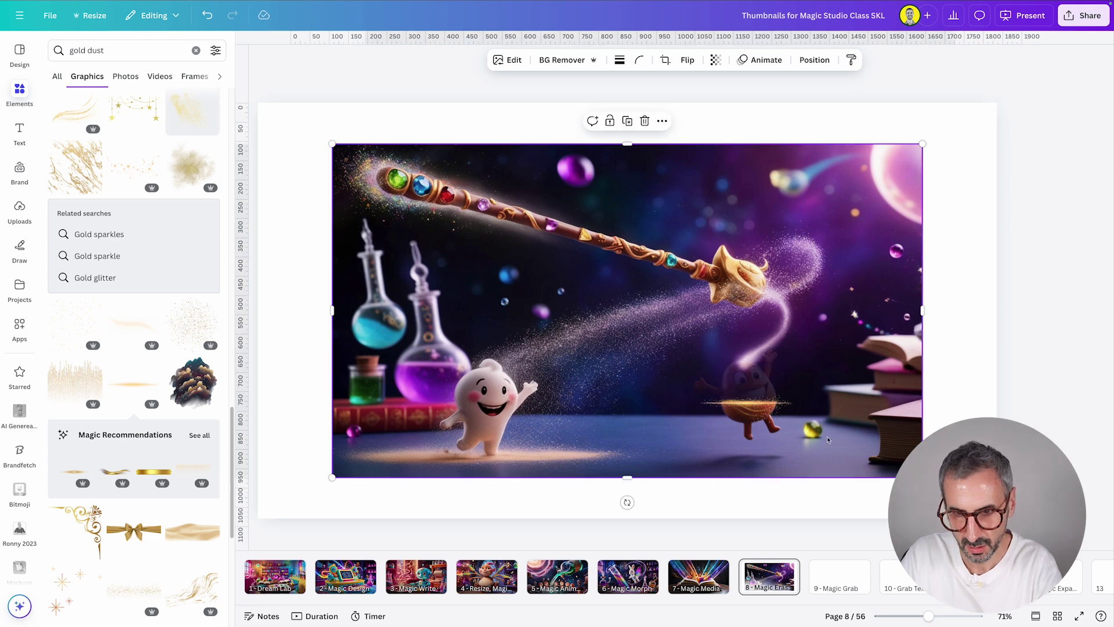
key(Escape)
click(743, 364)
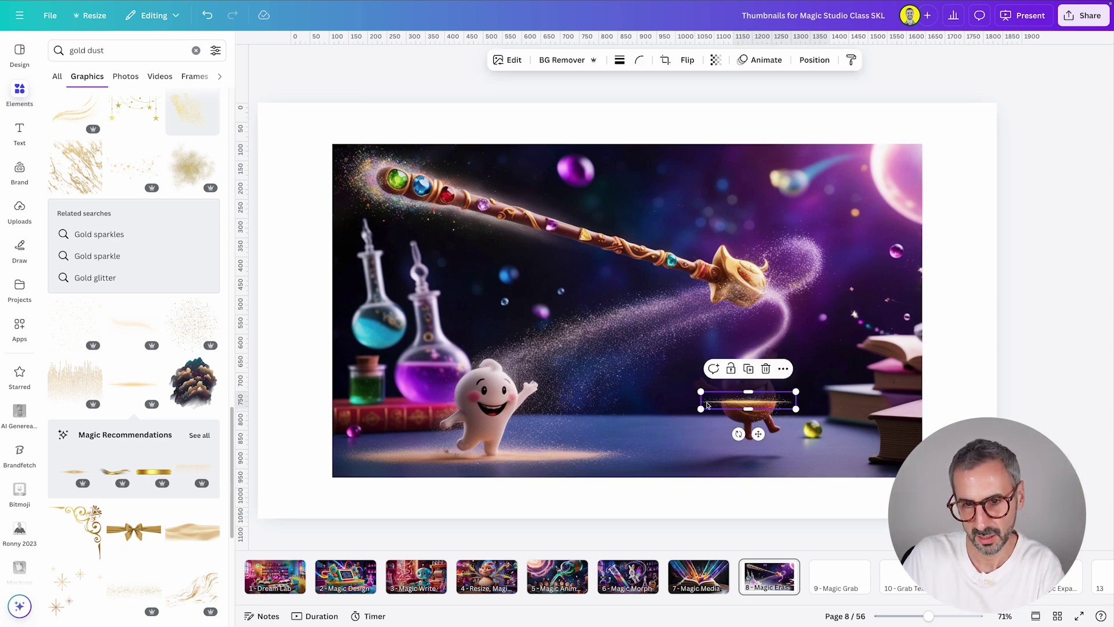
click(780, 502)
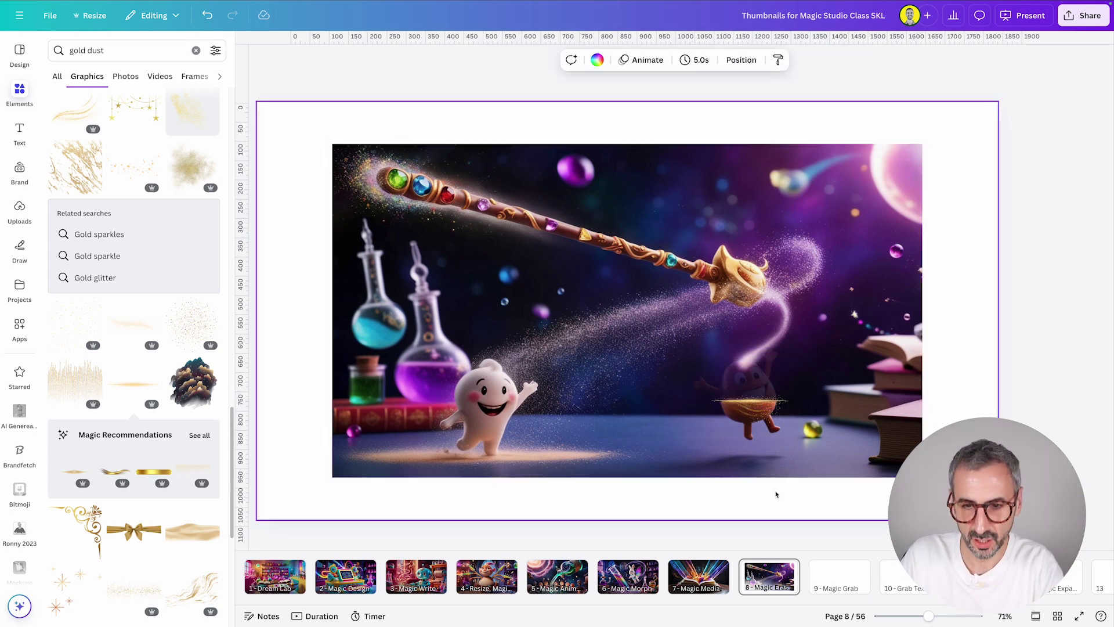
Step: Select every element on the Magic Eraser page and group them together
key(ctrl+a)
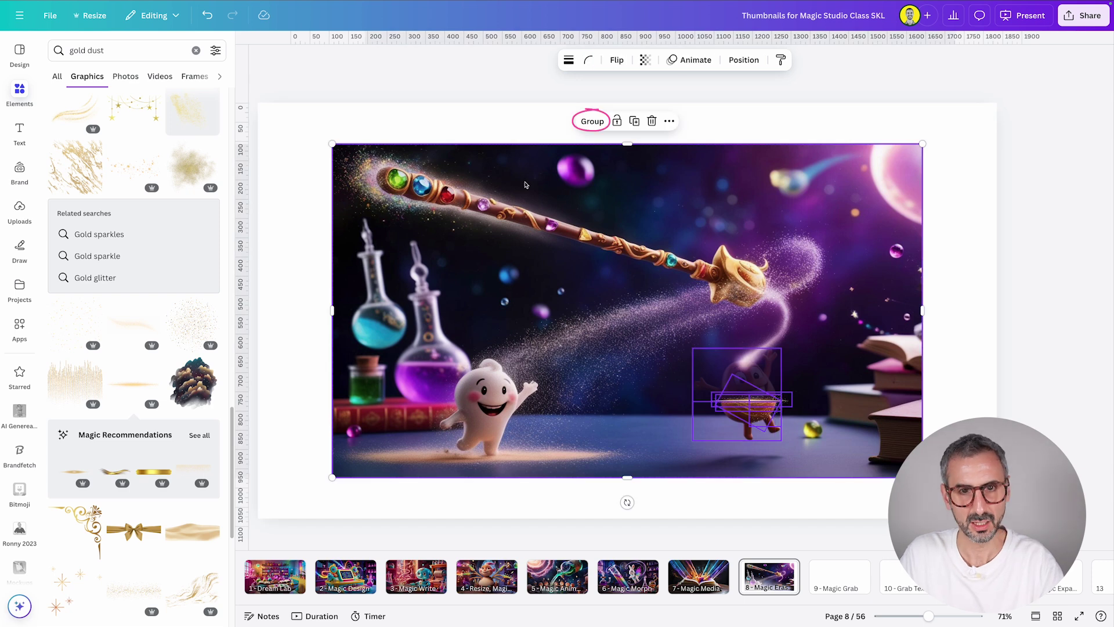
click(590, 121)
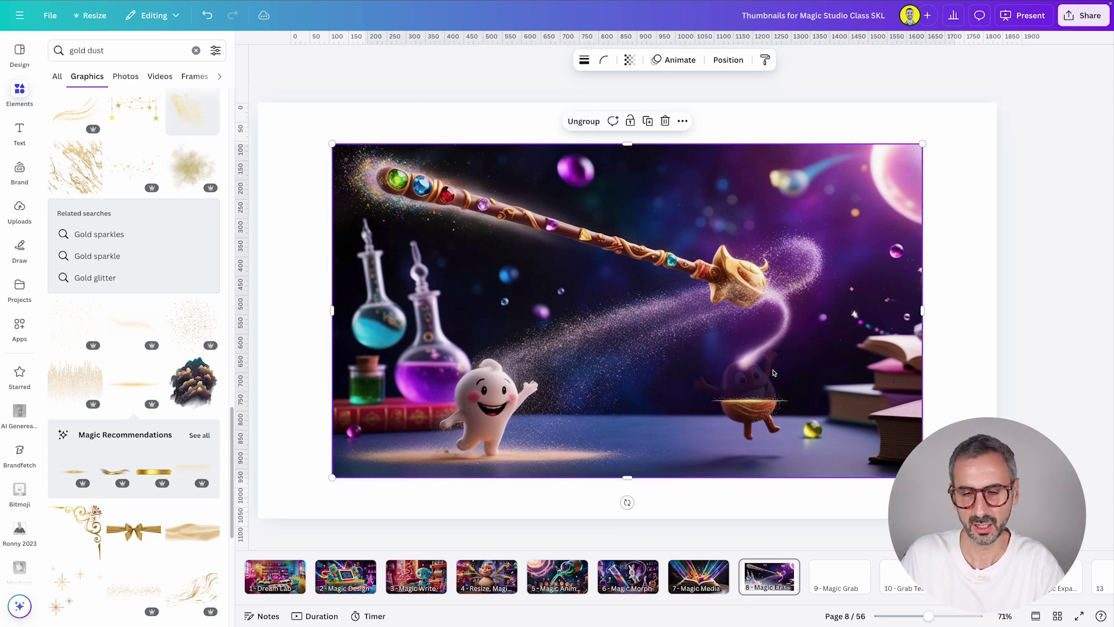
drag(555, 353, 880, 351)
click(235, 314)
drag(373, 192, 211, 134)
click(164, 181)
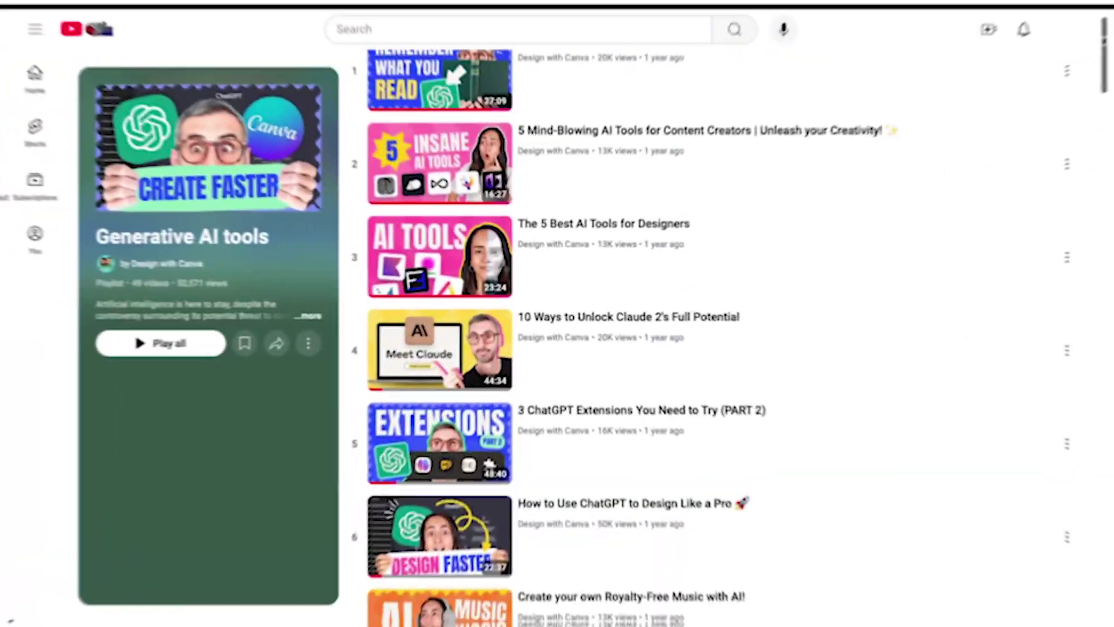
scroll(1098, 101, down, 8)
drag(1098, 101, 1069, 473)
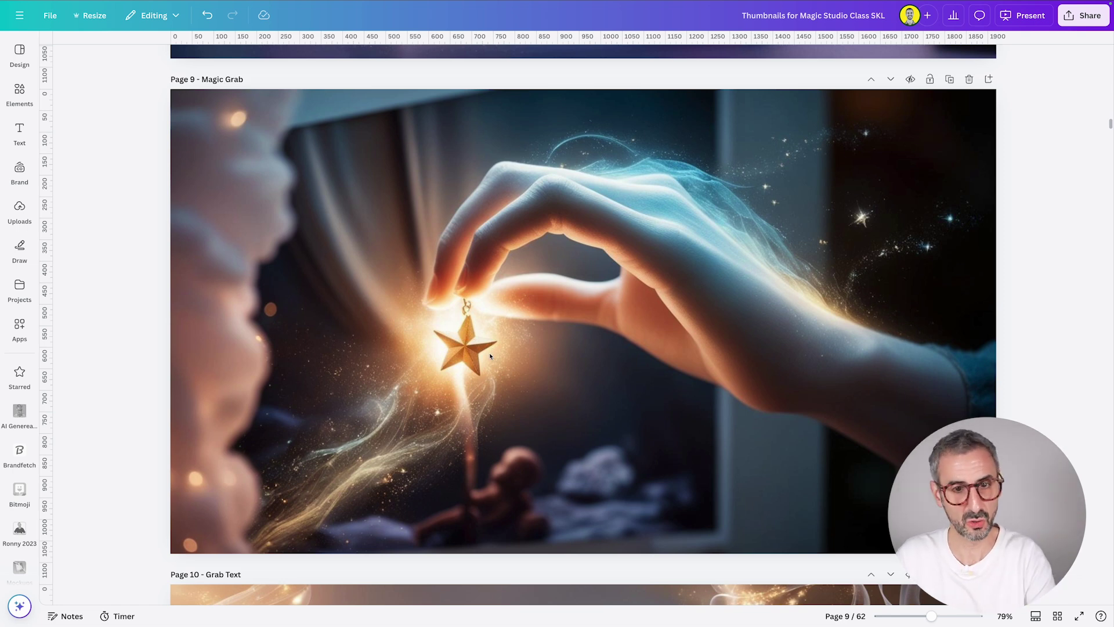
Step: Review the finished images on the Magic Grab, Grab Text and Magic Edit pages for a consistent visual style
scroll(490, 355, down, 3)
scroll(484, 362, down, 8)
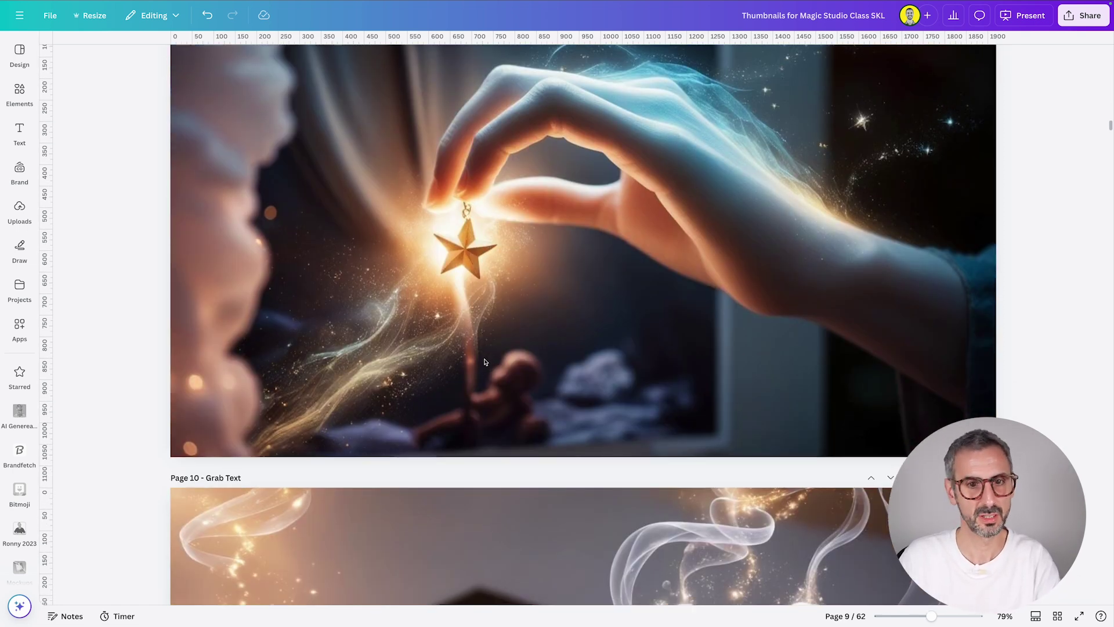
scroll(485, 354, down, 6)
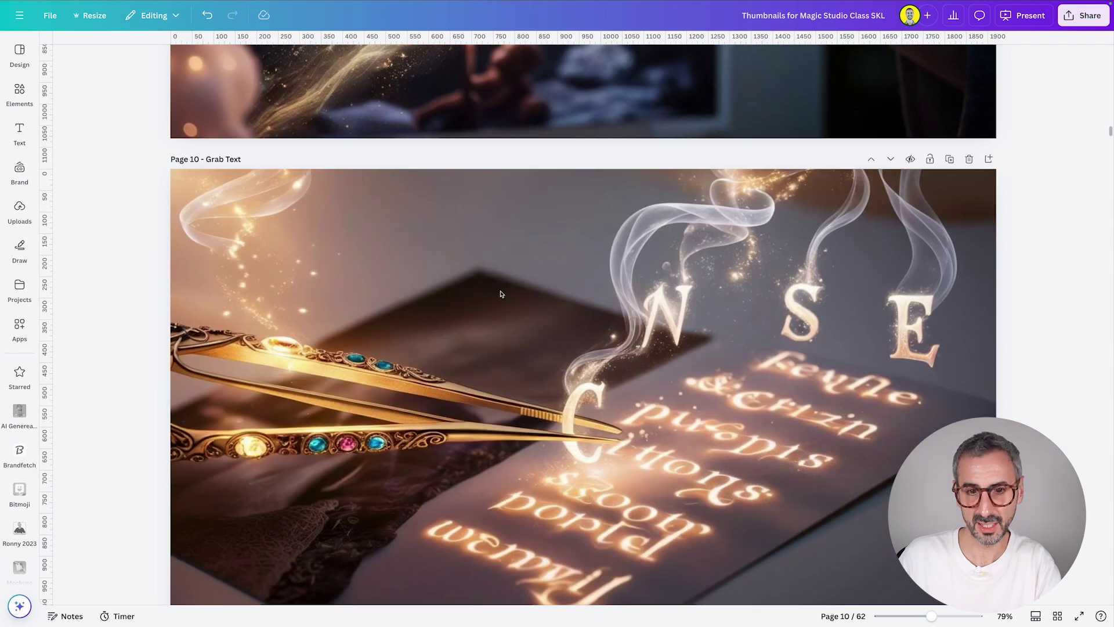
scroll(589, 360, up, 2)
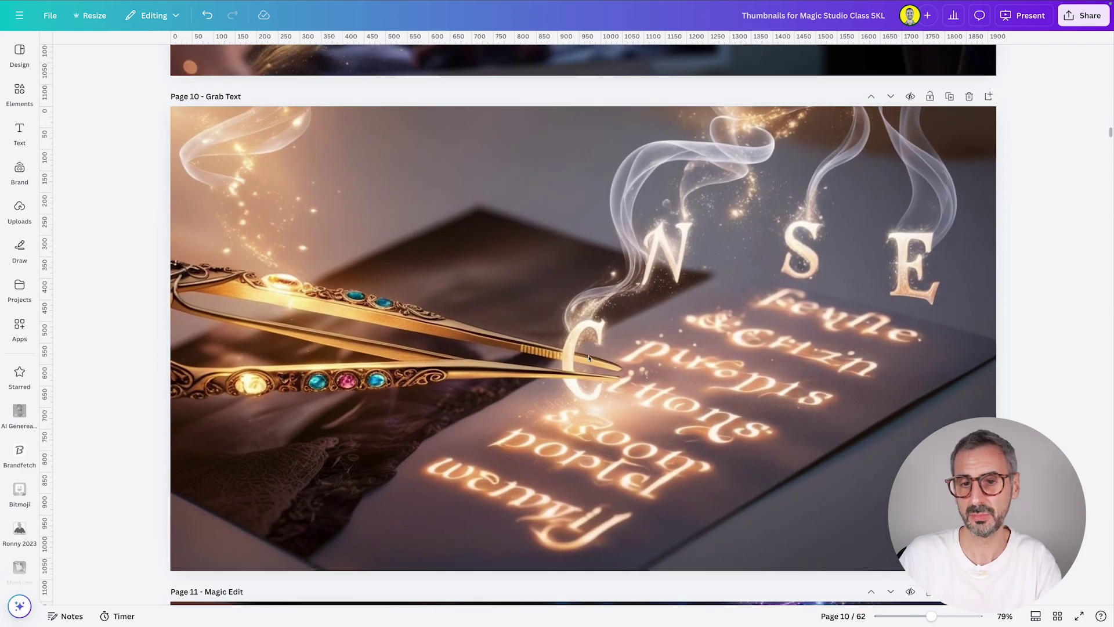
scroll(584, 358, down, 15)
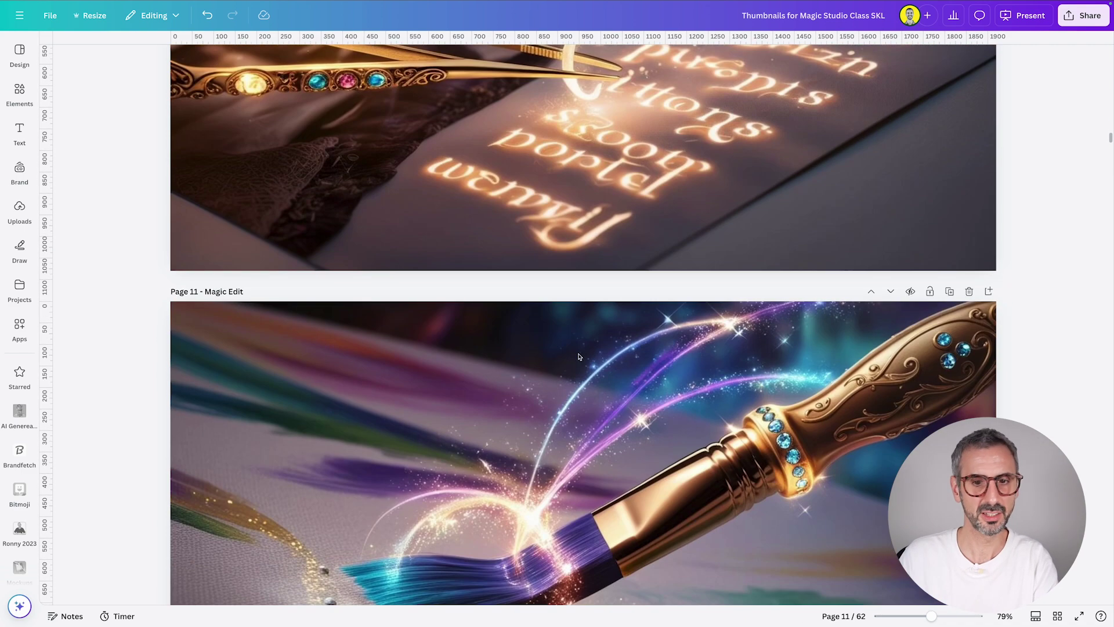
scroll(612, 234, down, 1)
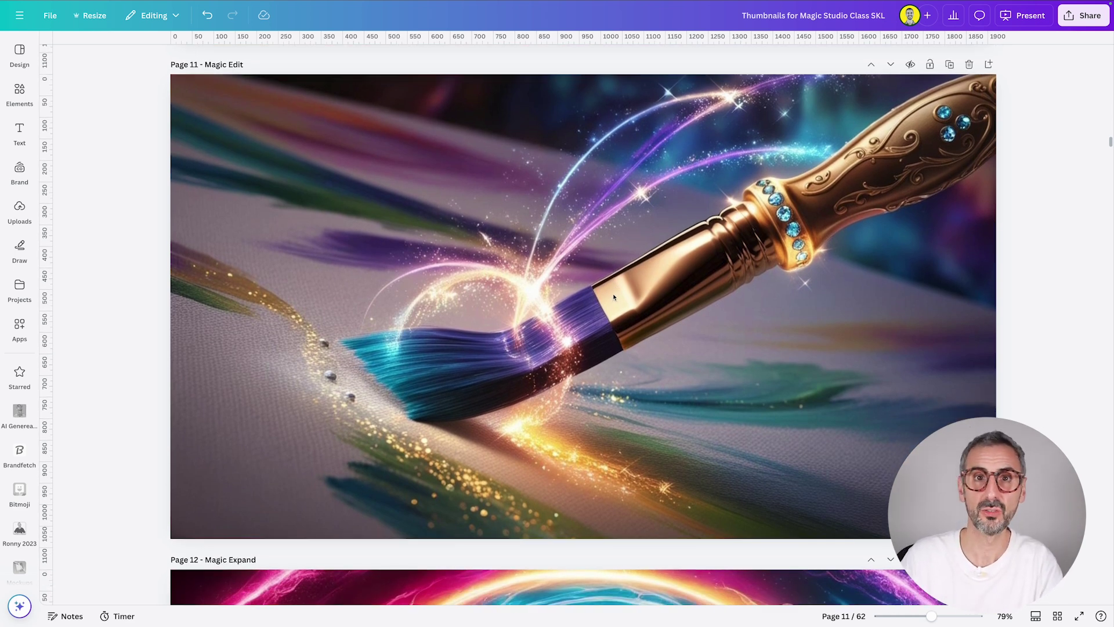
scroll(614, 298, up, 1)
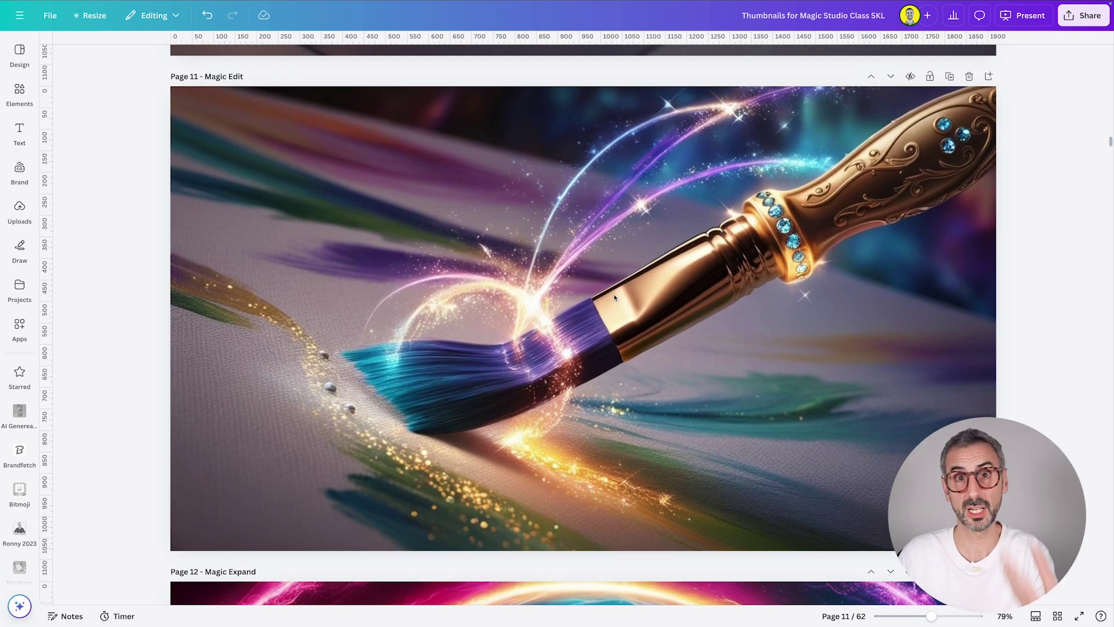
scroll(615, 297, down, 15)
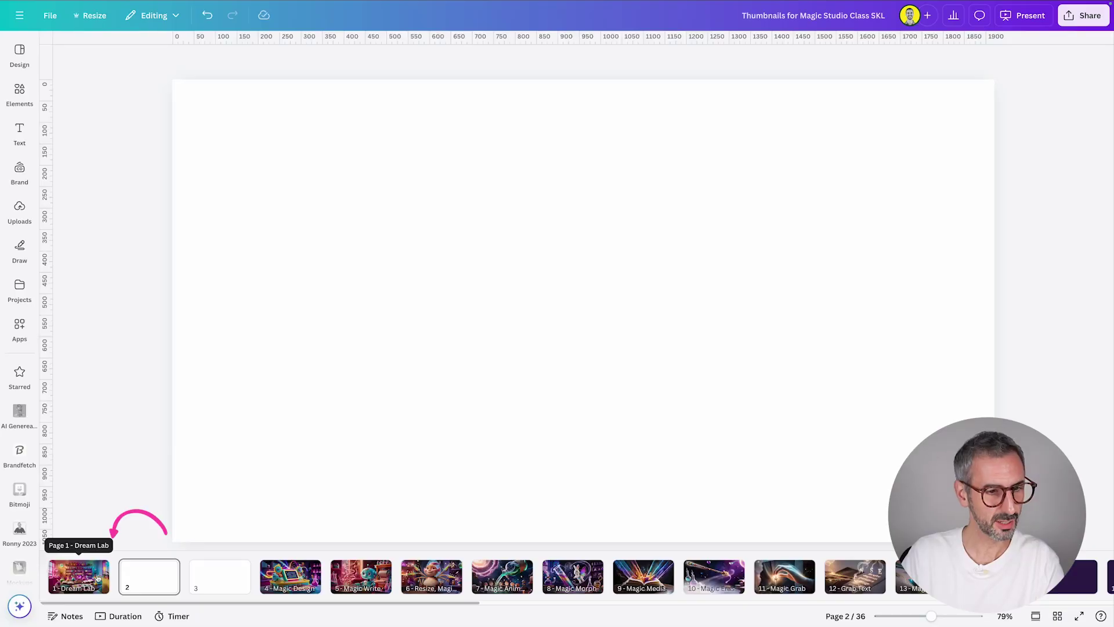
Step: Starting from the Dream Lab page, find the numbered "Add a Section Title" presentation layout and apply it to blank page 2
click(78, 576)
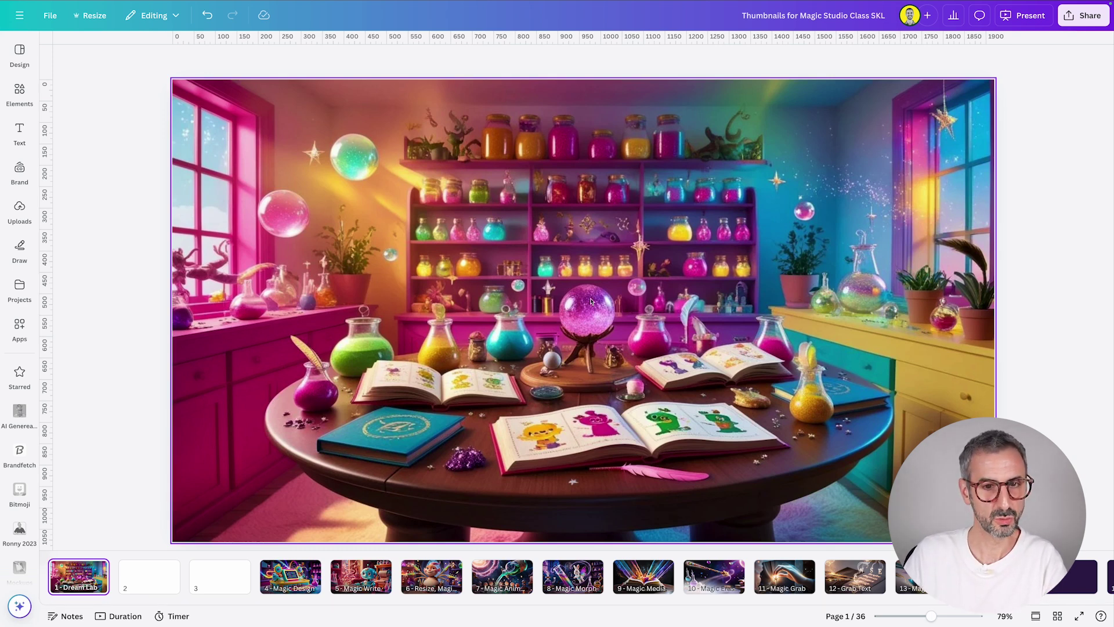
click(637, 221)
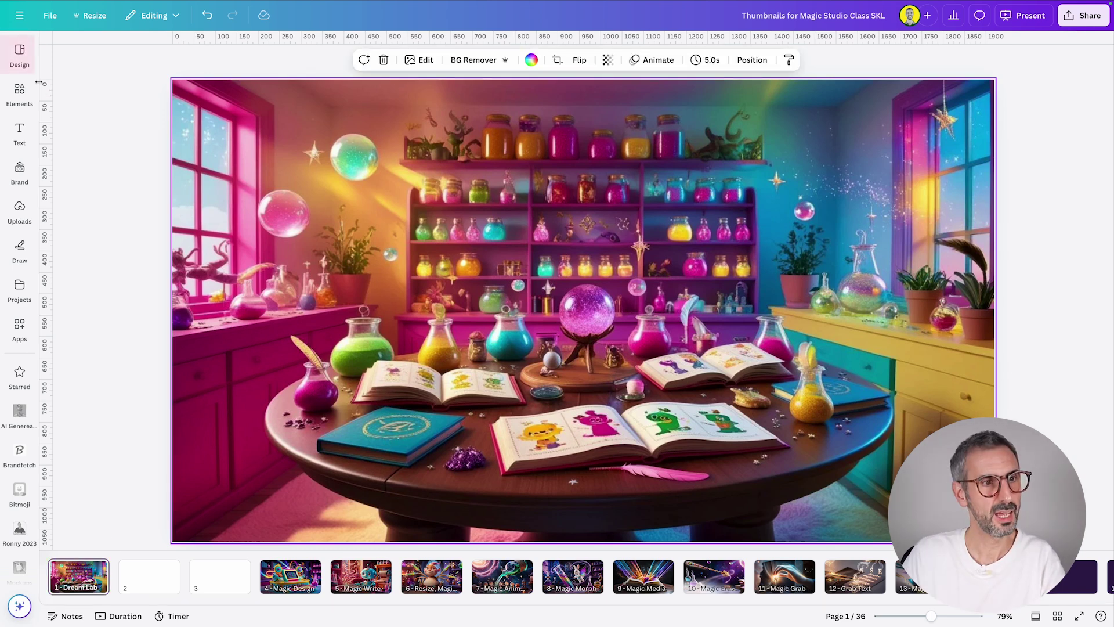
click(19, 55)
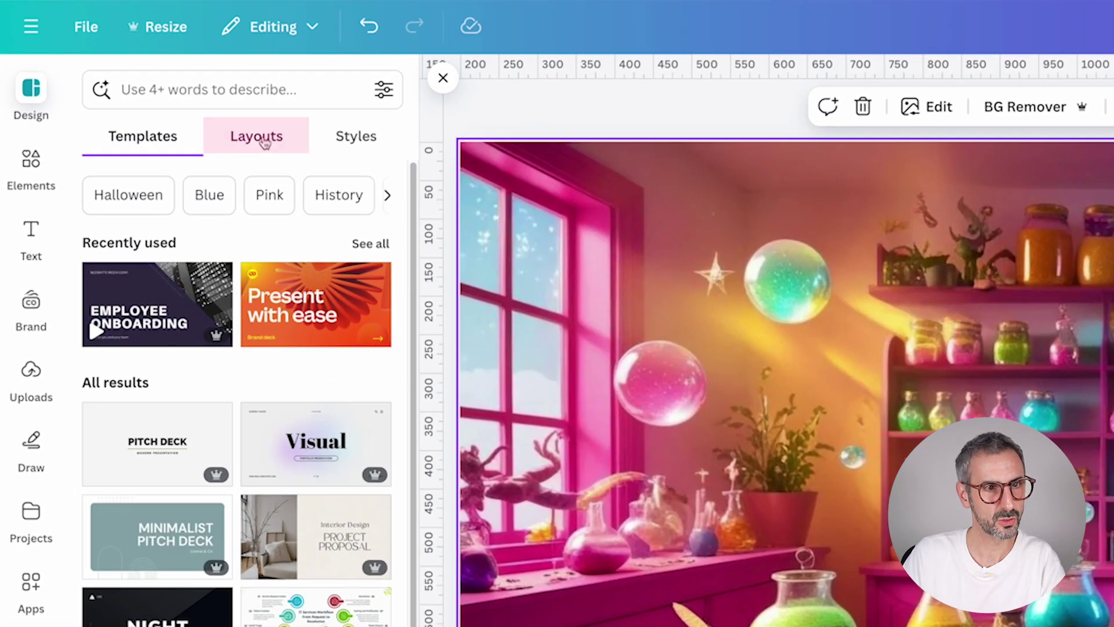
click(145, 77)
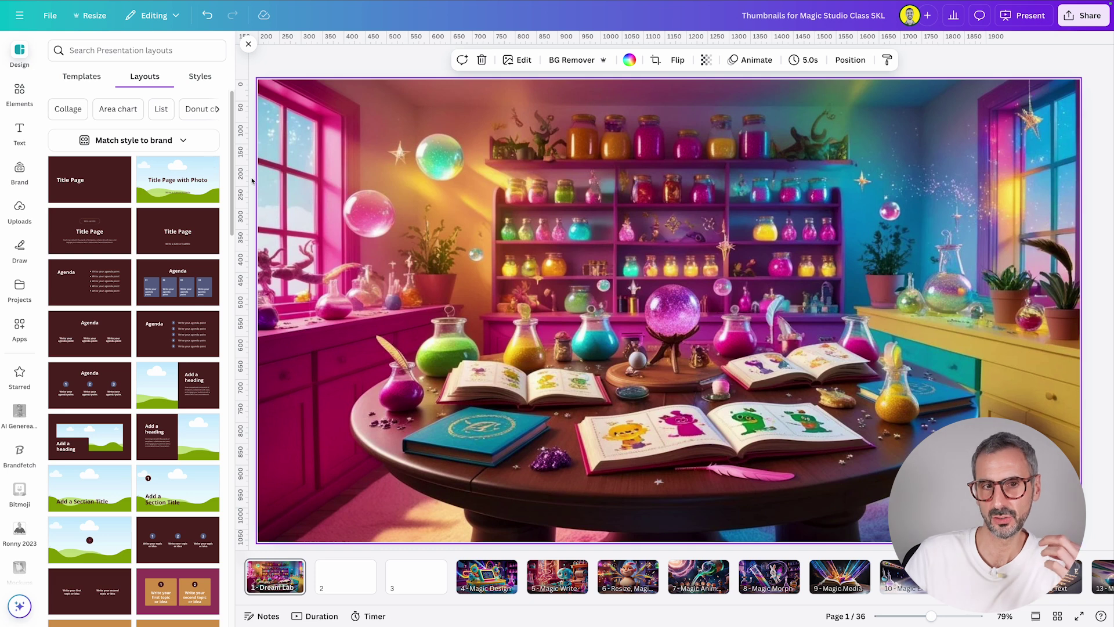
drag(931, 617, 924, 616)
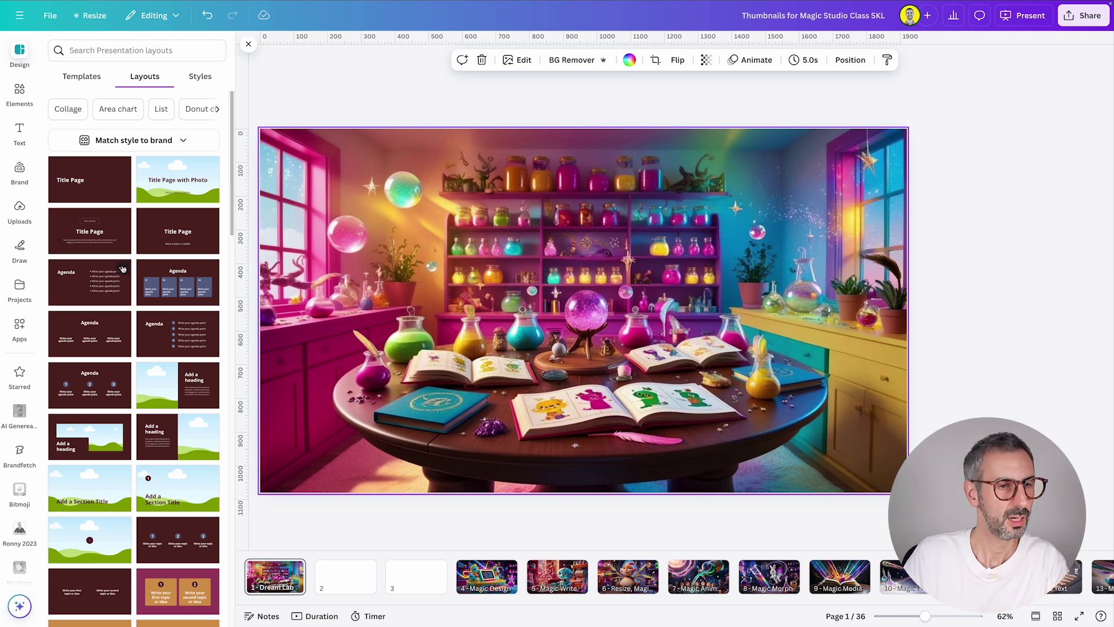
scroll(130, 337, down, 2)
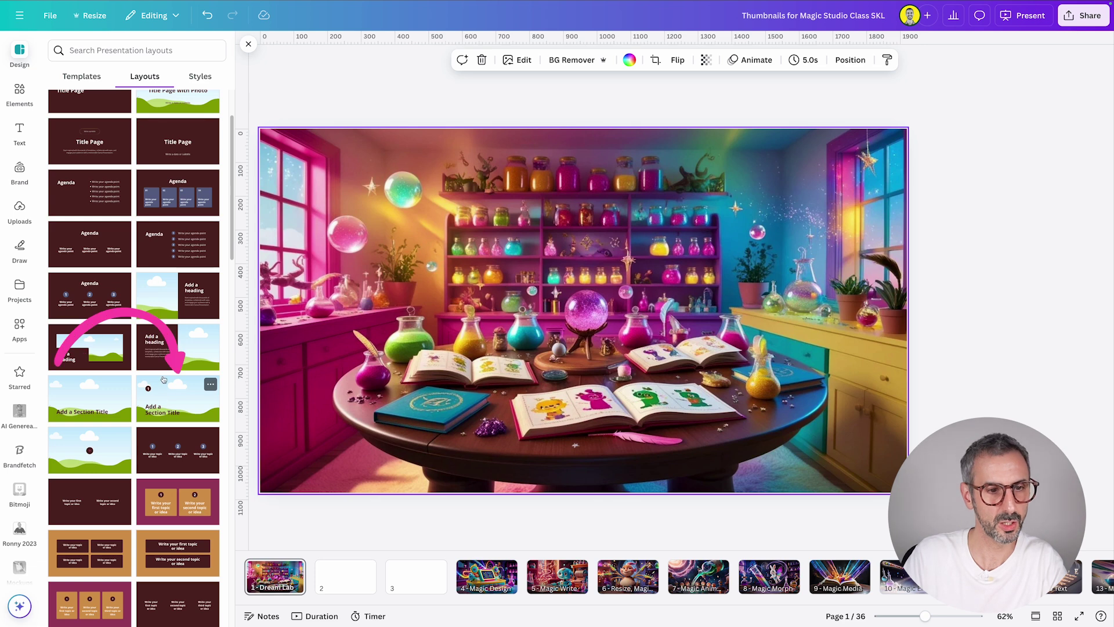
drag(180, 374, 352, 581)
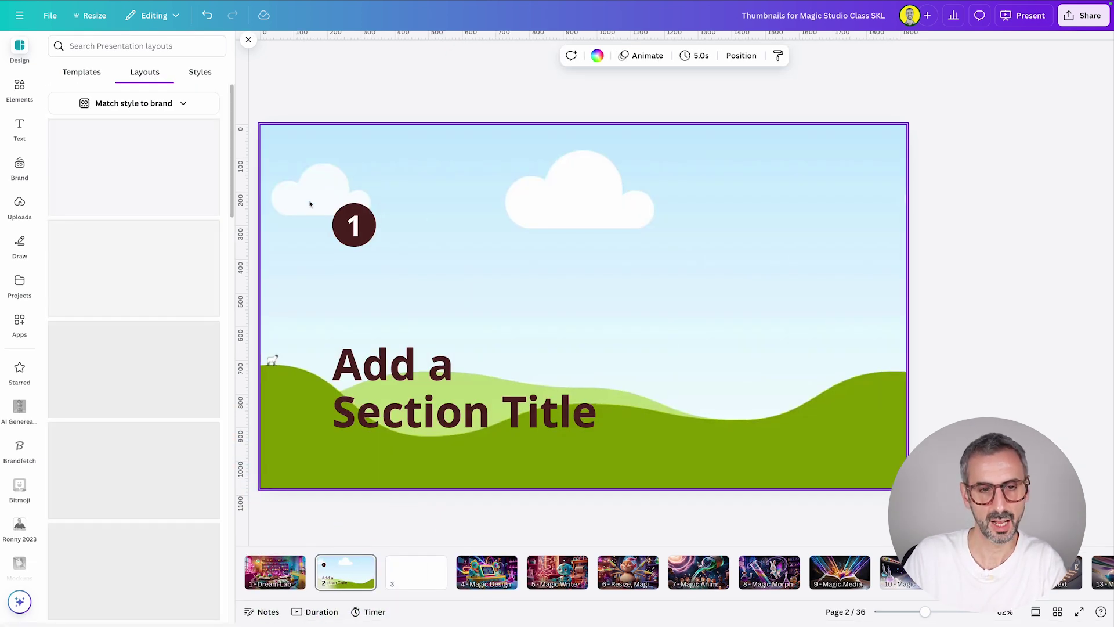
click(567, 516)
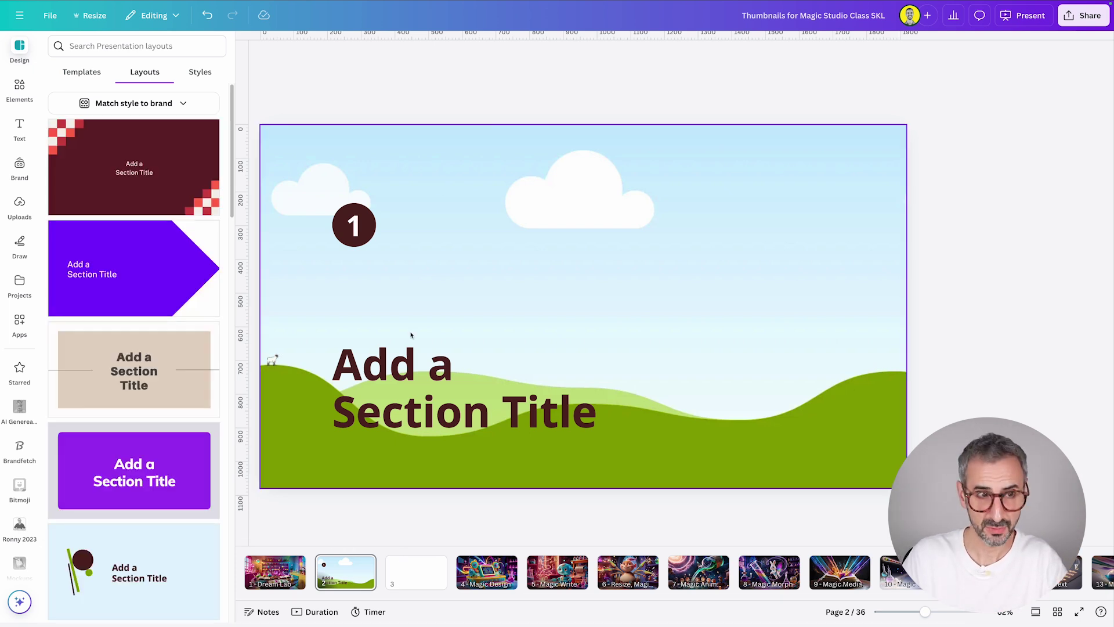
Step: Replace the layout's landscape background on page 2 with the uploaded Dream Lab potion room image
click(17, 203)
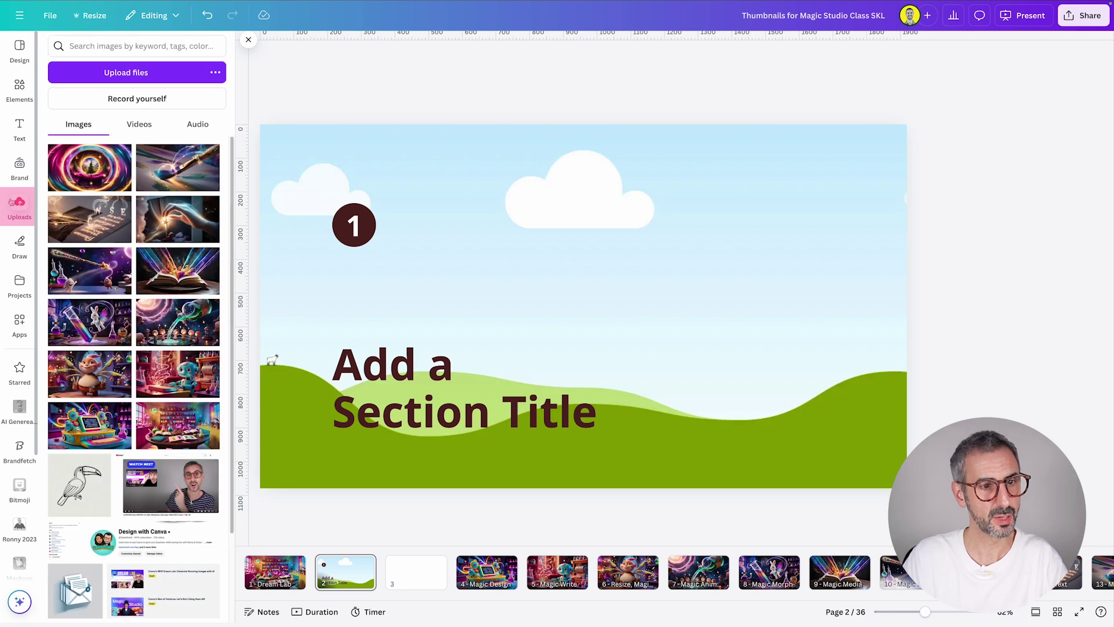
drag(155, 403, 315, 325)
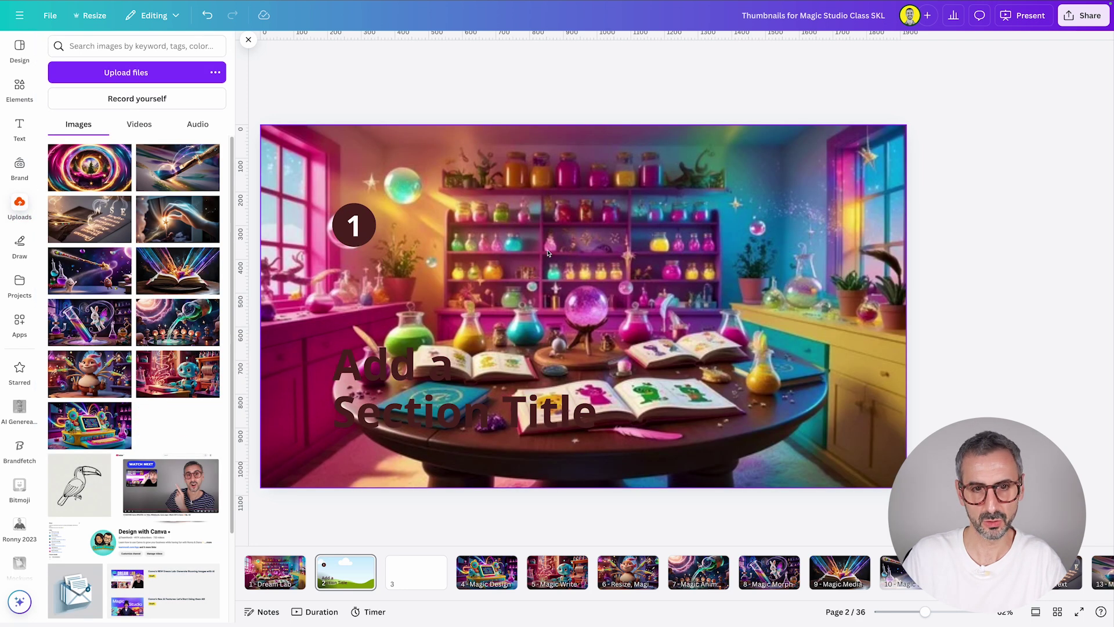
click(367, 233)
click(357, 278)
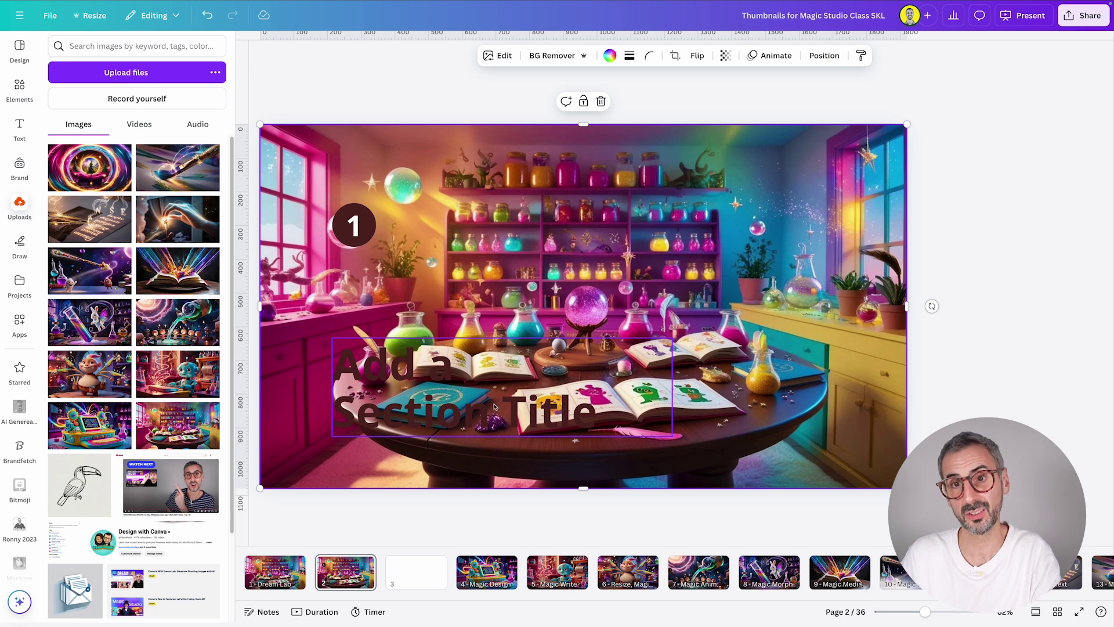
Step: Recolour the number badge on page 2 with a white circle and a black numeral 1
click(351, 227)
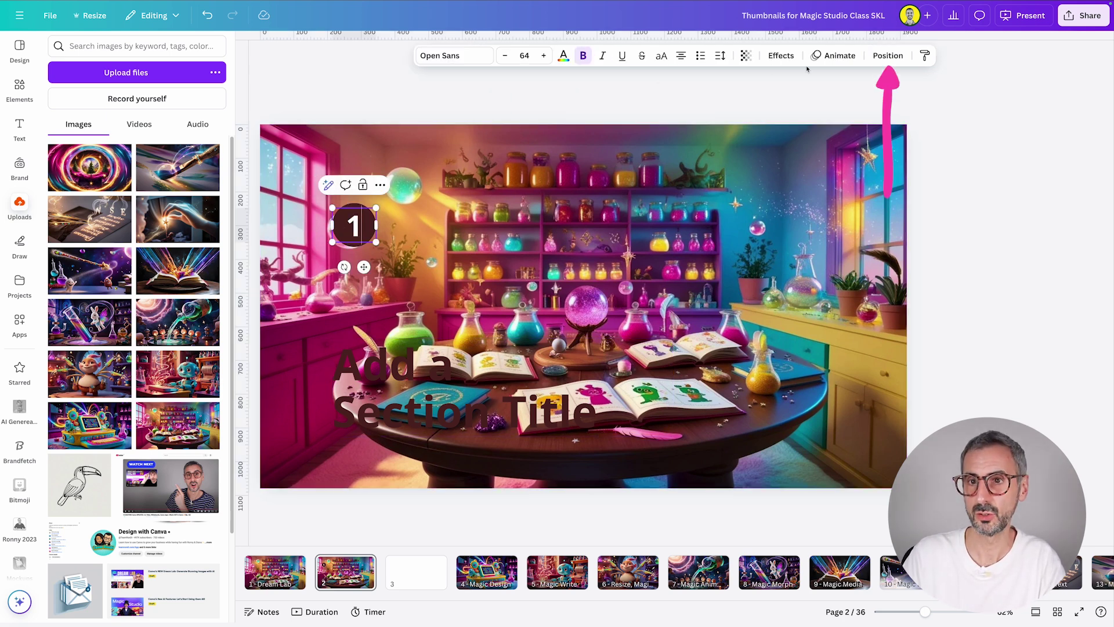
click(886, 56)
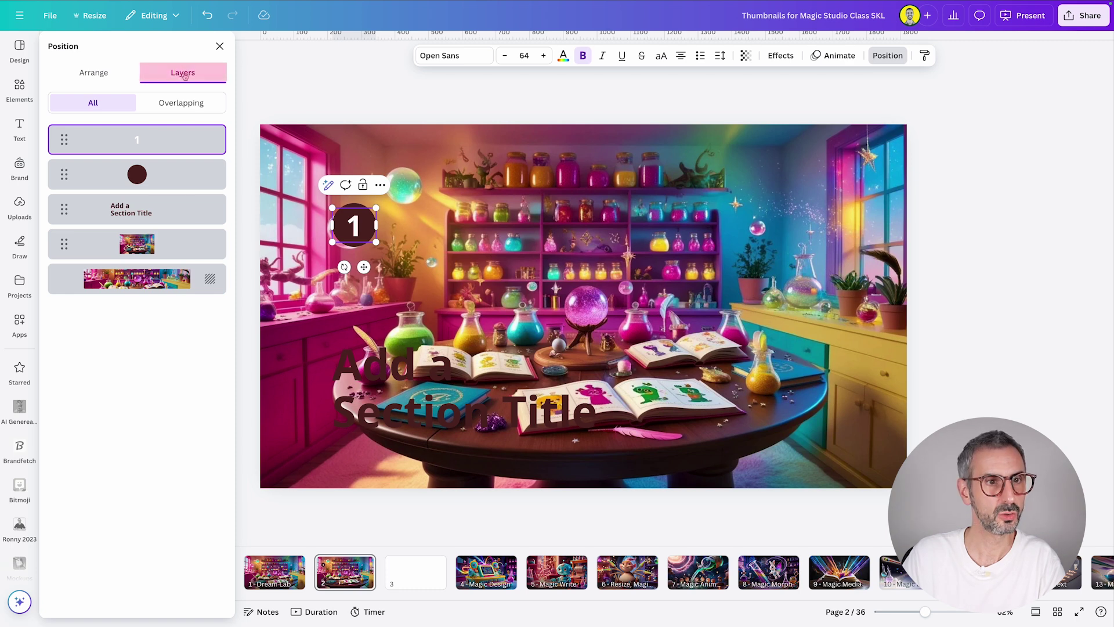
click(163, 180)
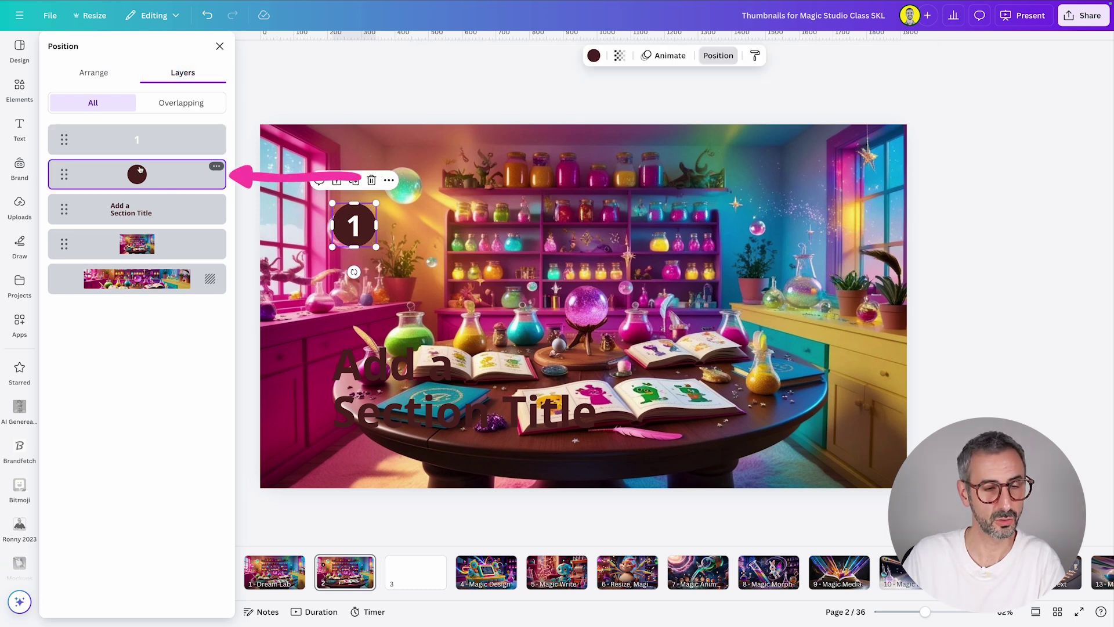
click(593, 56)
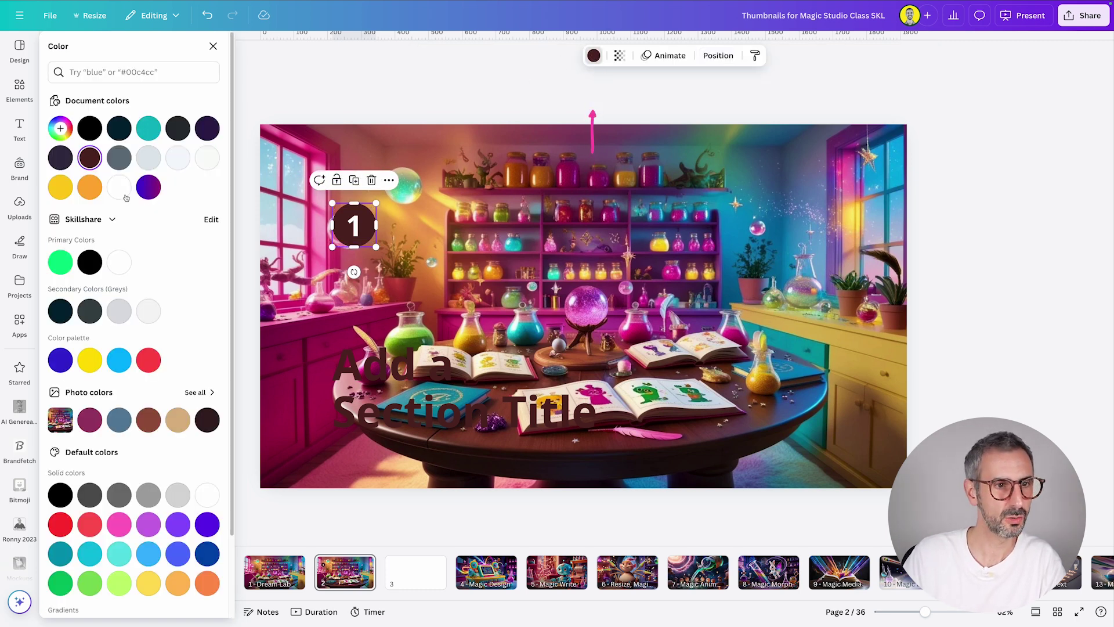
click(356, 222)
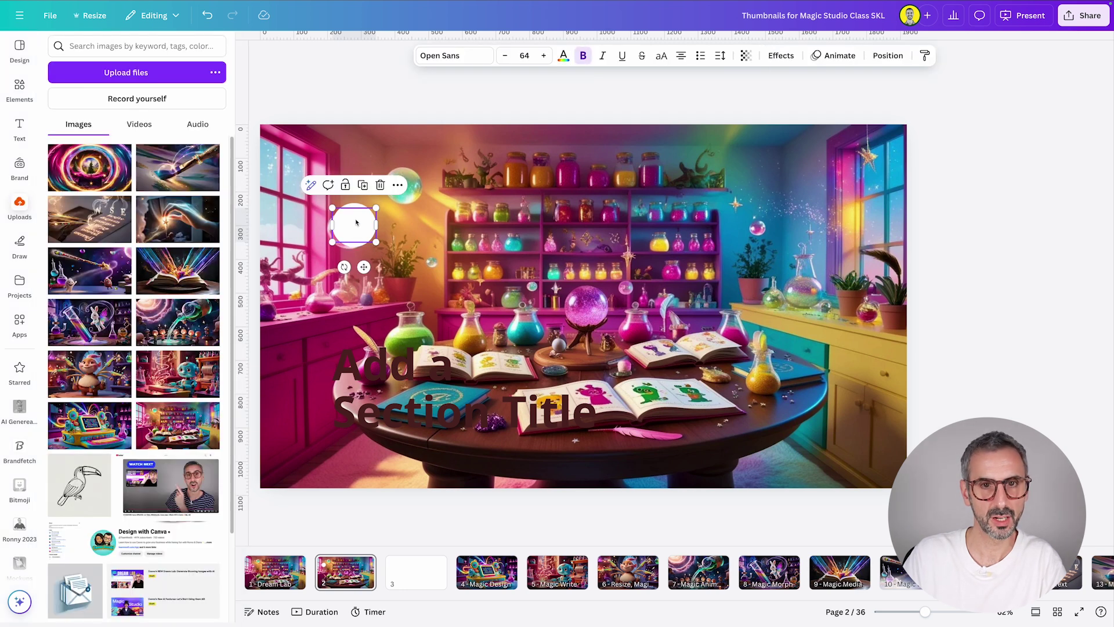
click(563, 56)
click(87, 135)
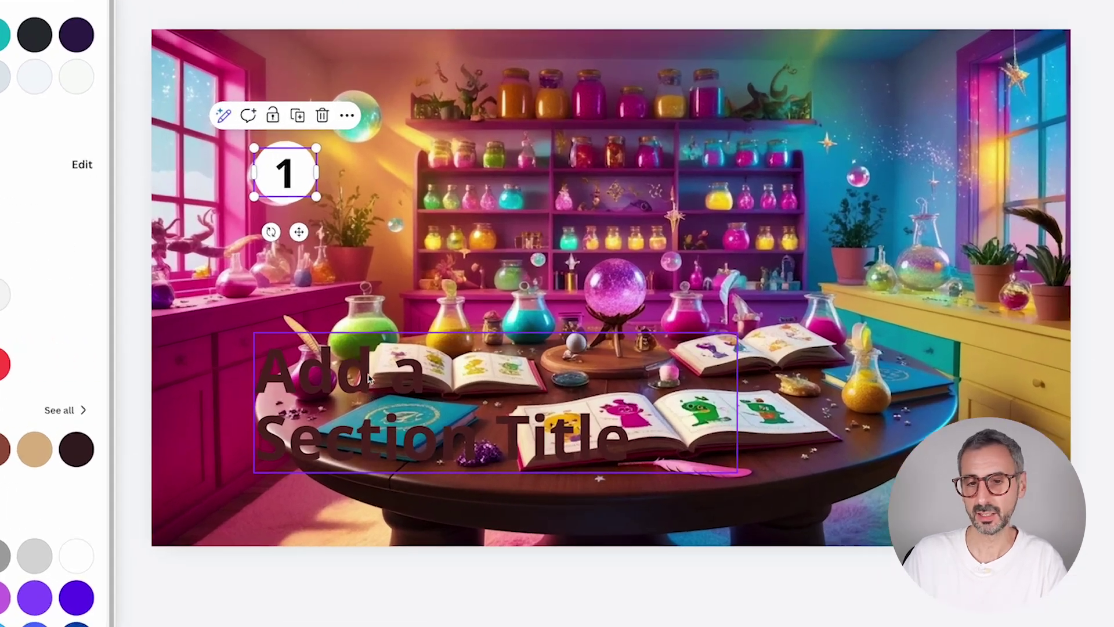
Step: Make the section title text black and give it a white Background text effect
click(421, 380)
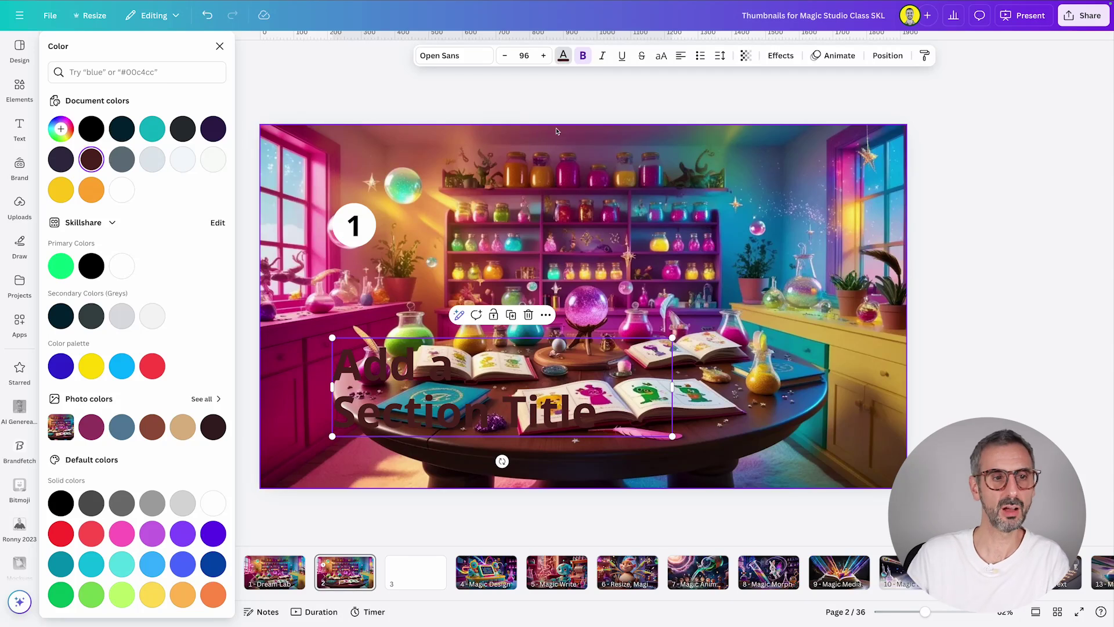
click(89, 134)
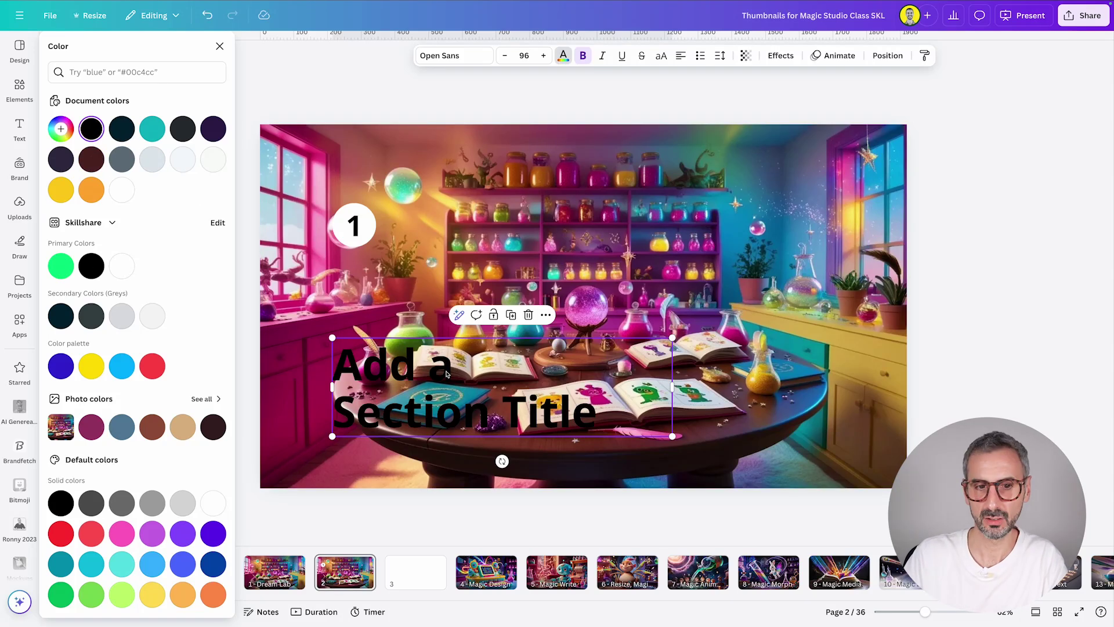
click(783, 58)
click(84, 346)
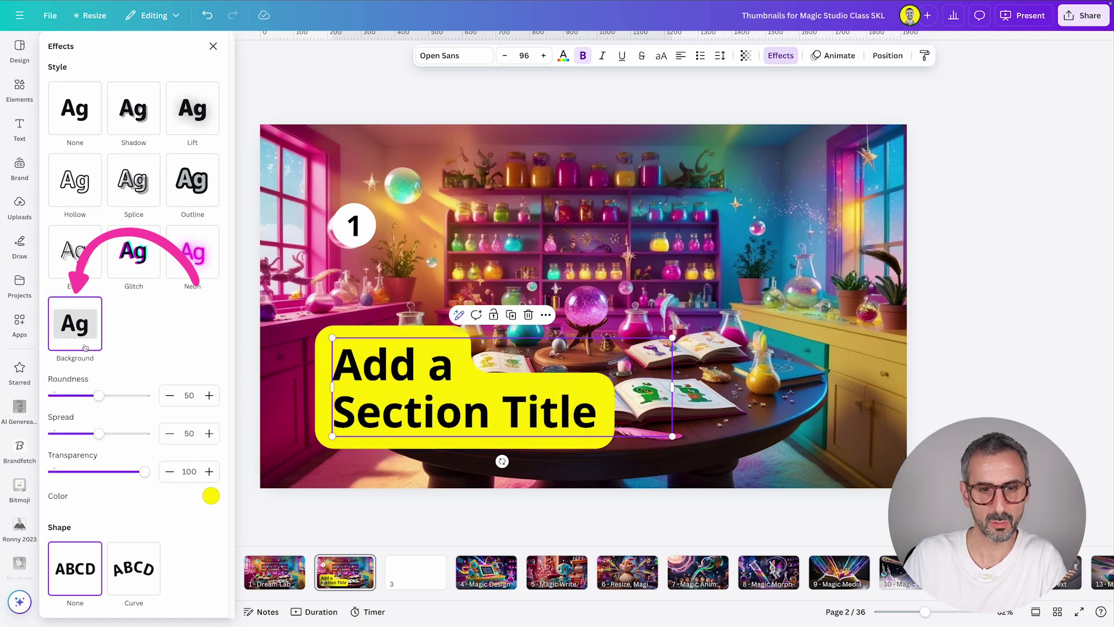
click(211, 497)
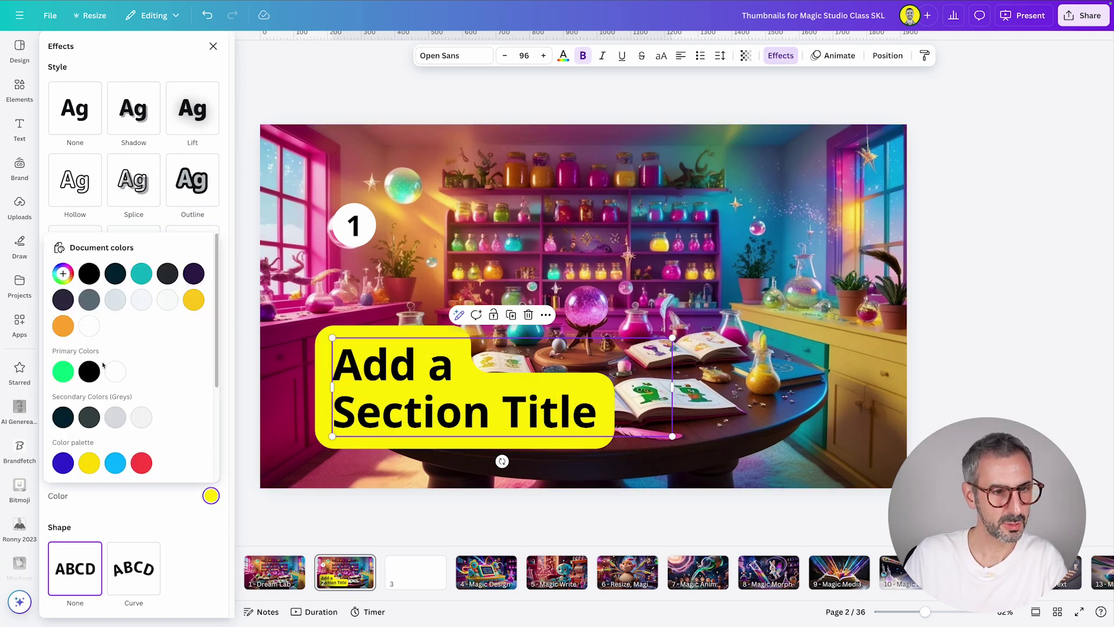
click(90, 327)
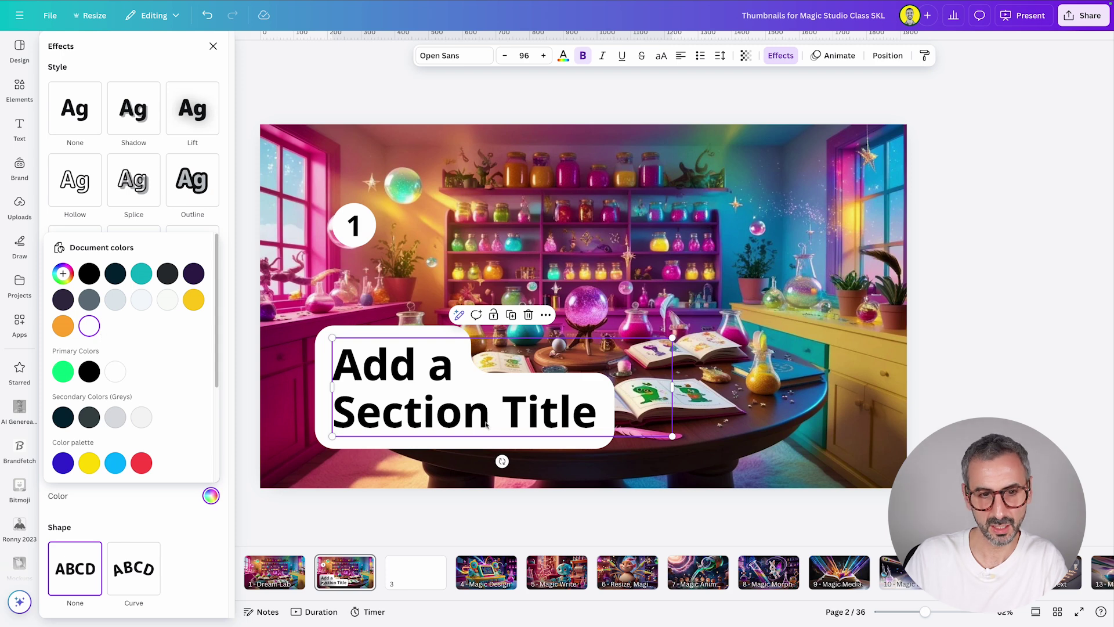
Step: Replace the section title text with "Dream Lab" and narrow its text box to fit the words
double_click(461, 412)
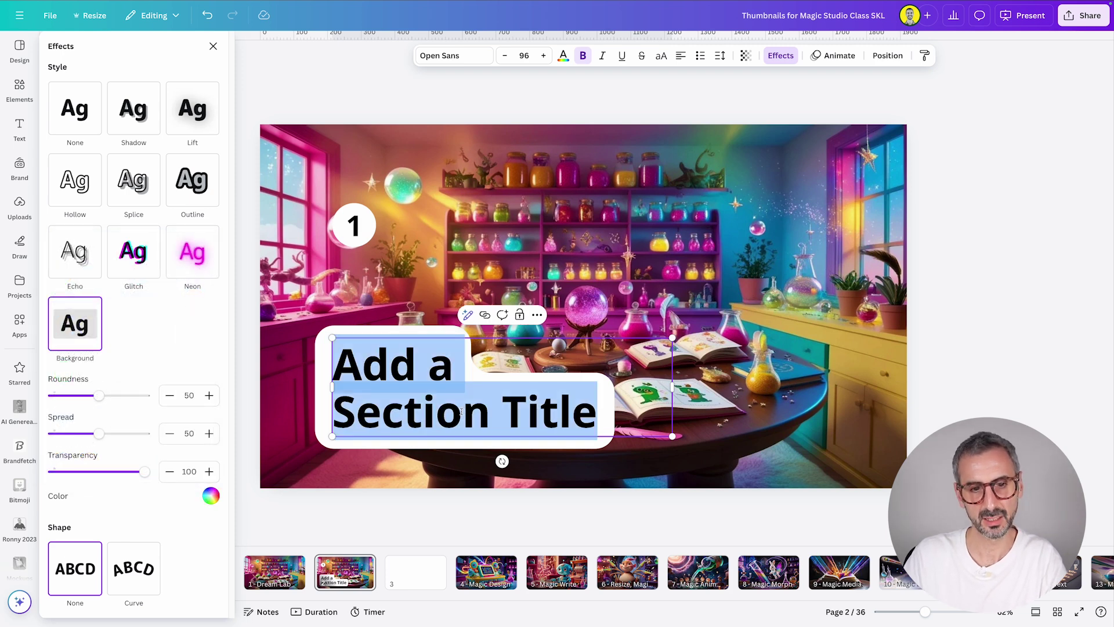
double_click(494, 414)
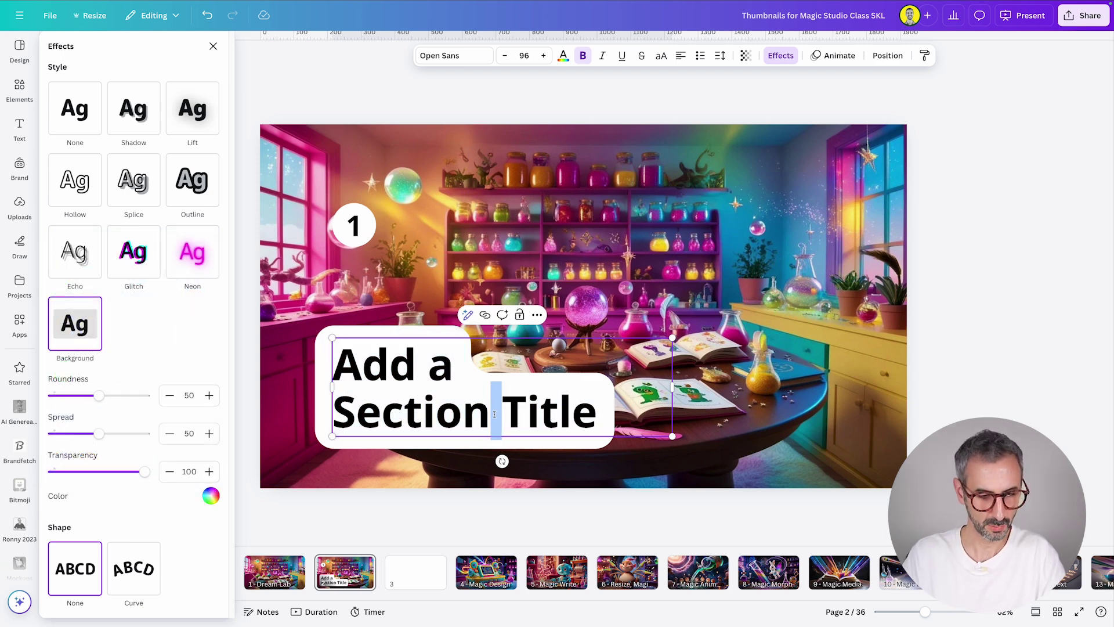
key(ctrl+a)
text(Drea)
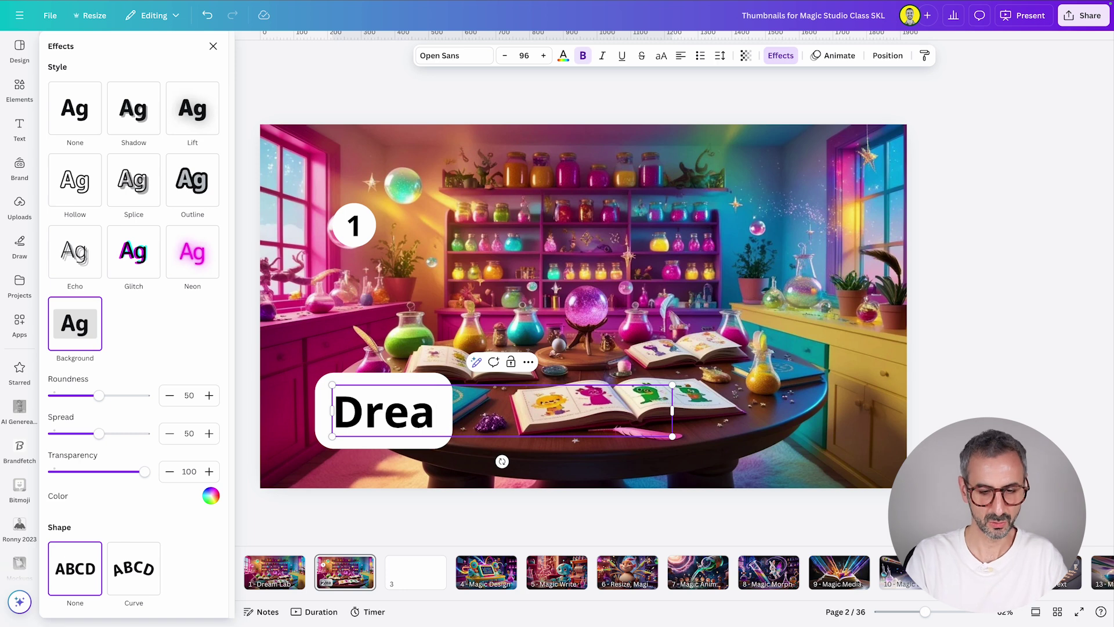
text(m Lab)
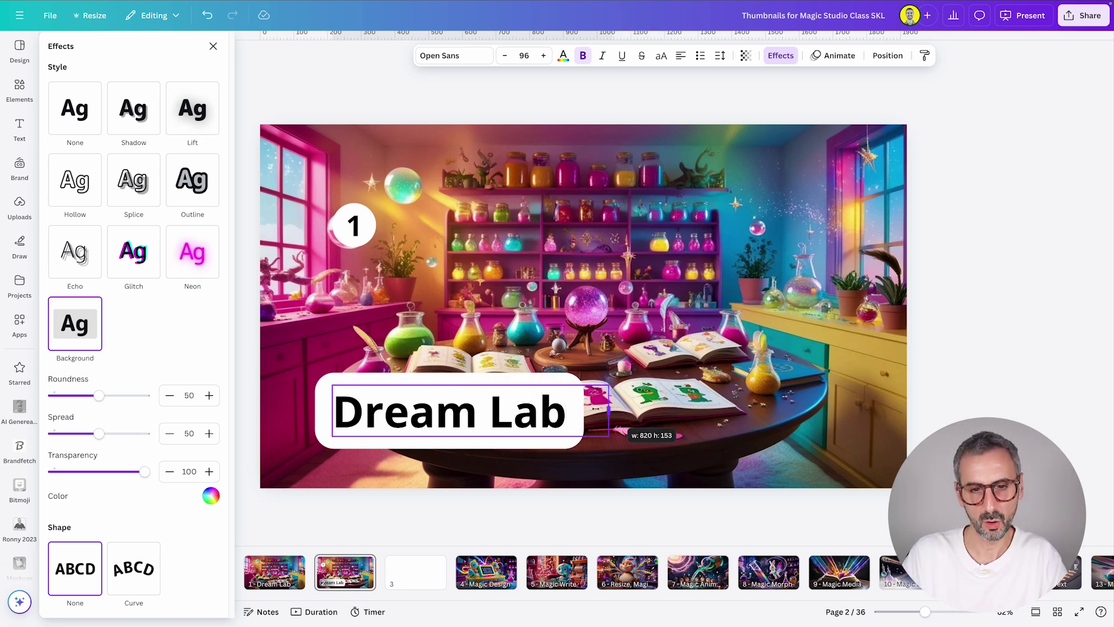
drag(562, 410, 573, 411)
Step: Change the font of the "Dream Lab" title to a heavier, wider typeface
double_click(458, 431)
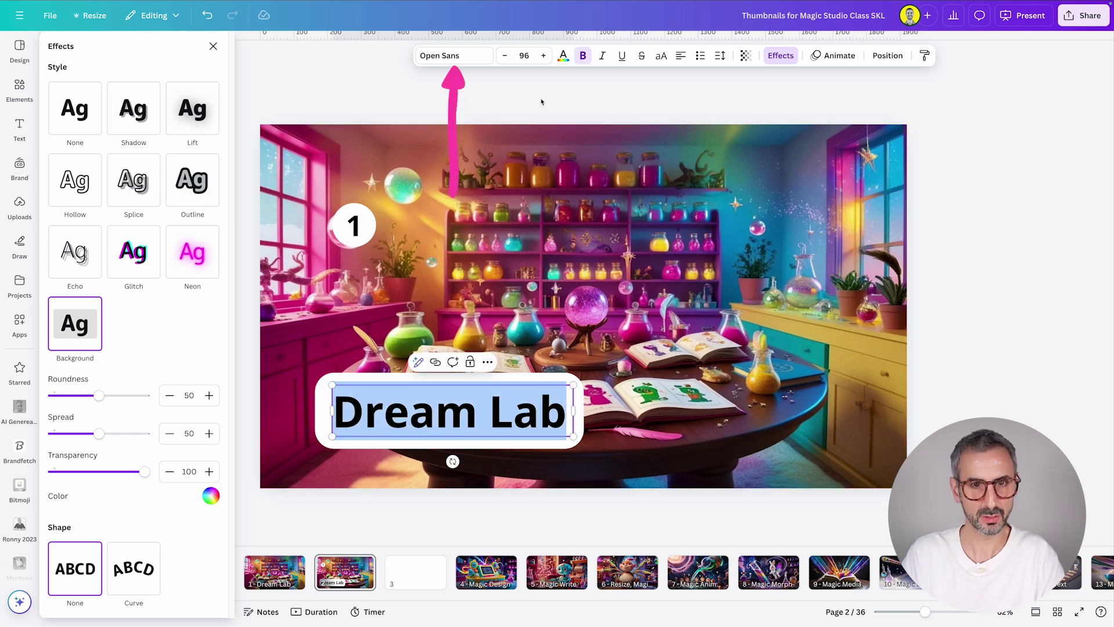
click(464, 54)
click(116, 213)
click(977, 352)
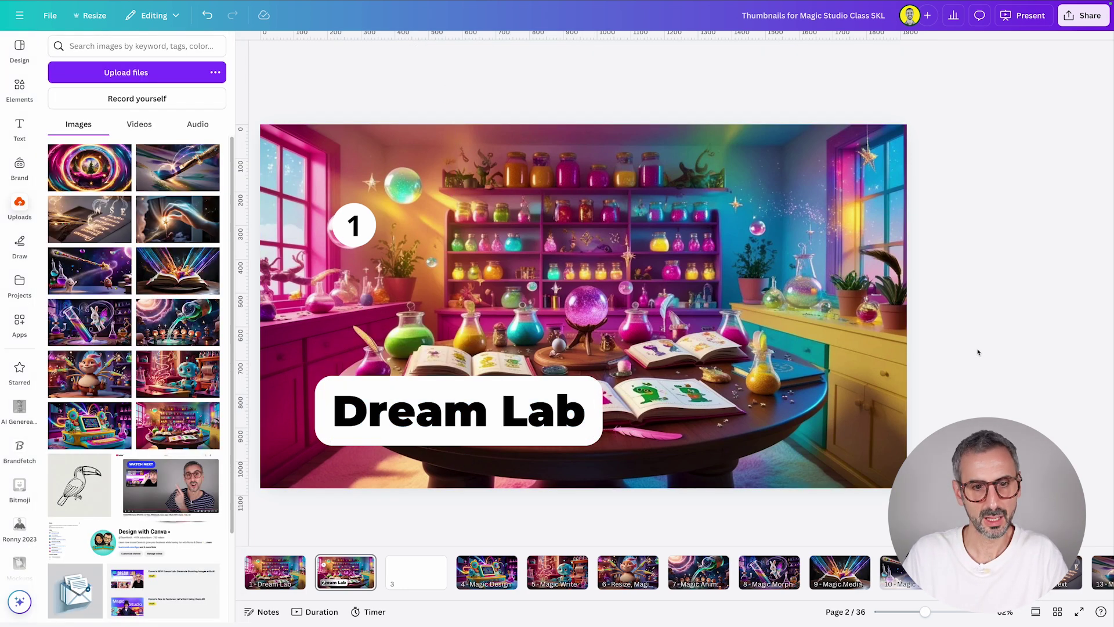
Step: Copy the title's style to the number 1 in place of its circle, and align number and title side by side in the image's lower-left corner
click(459, 411)
click(920, 52)
click(351, 223)
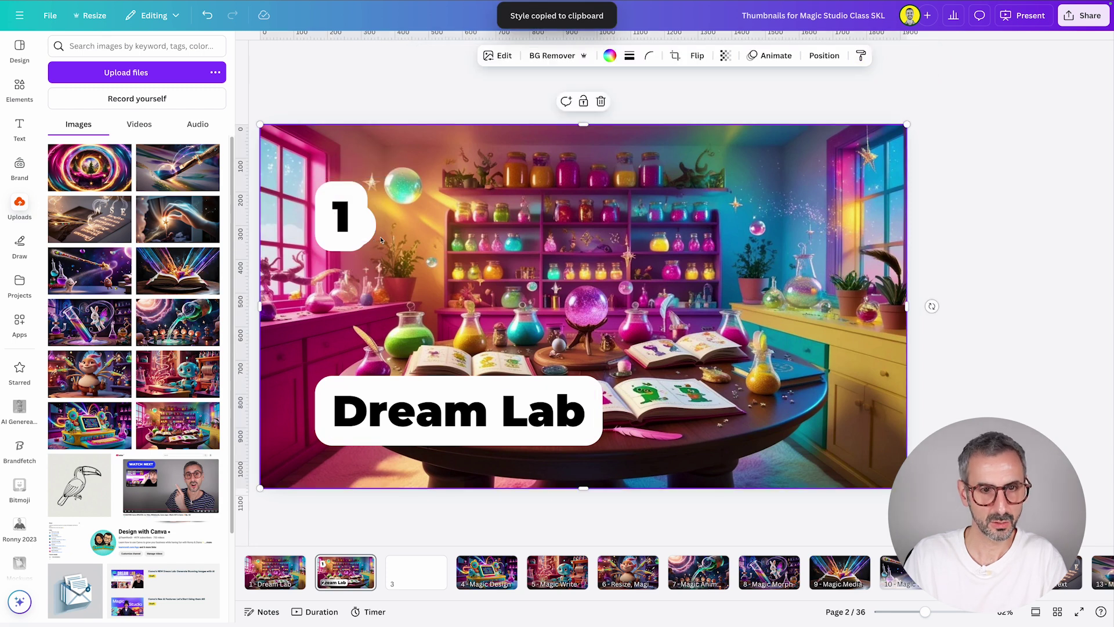
drag(372, 221, 397, 418)
shift+click(371, 401)
click(936, 336)
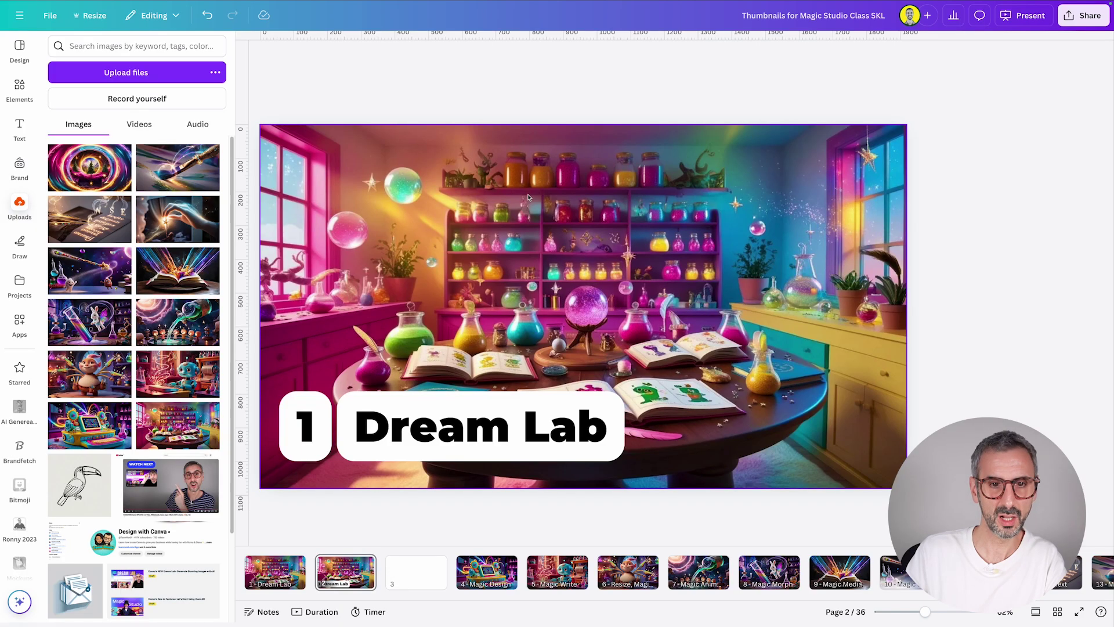
Step: Browse the presentation layouts generated from the Dream Lab title and image on page 2
click(527, 196)
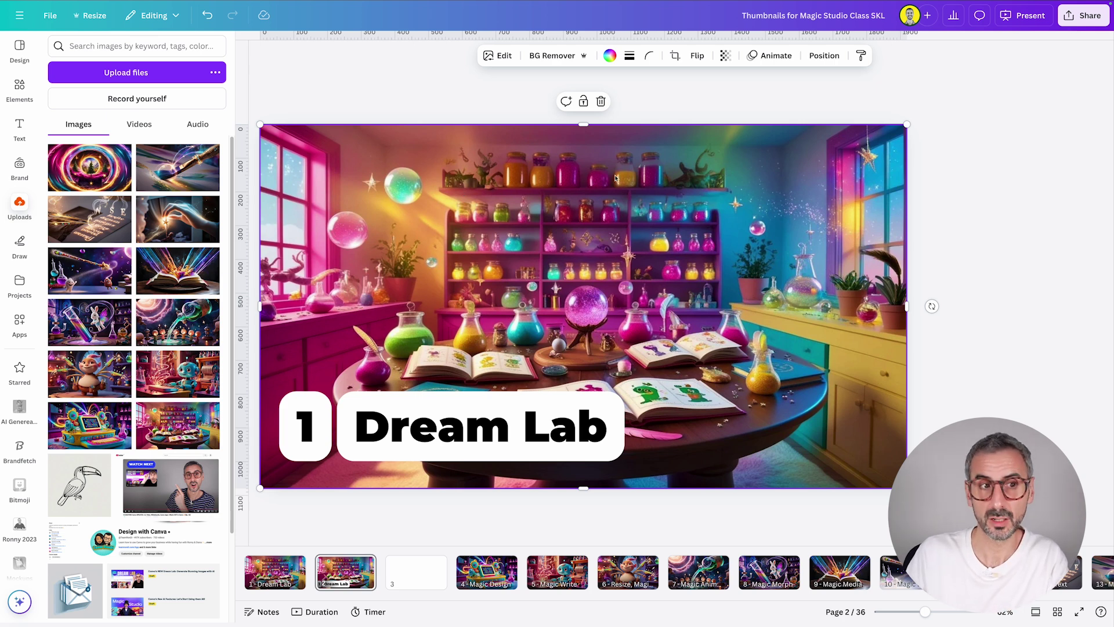
click(19, 49)
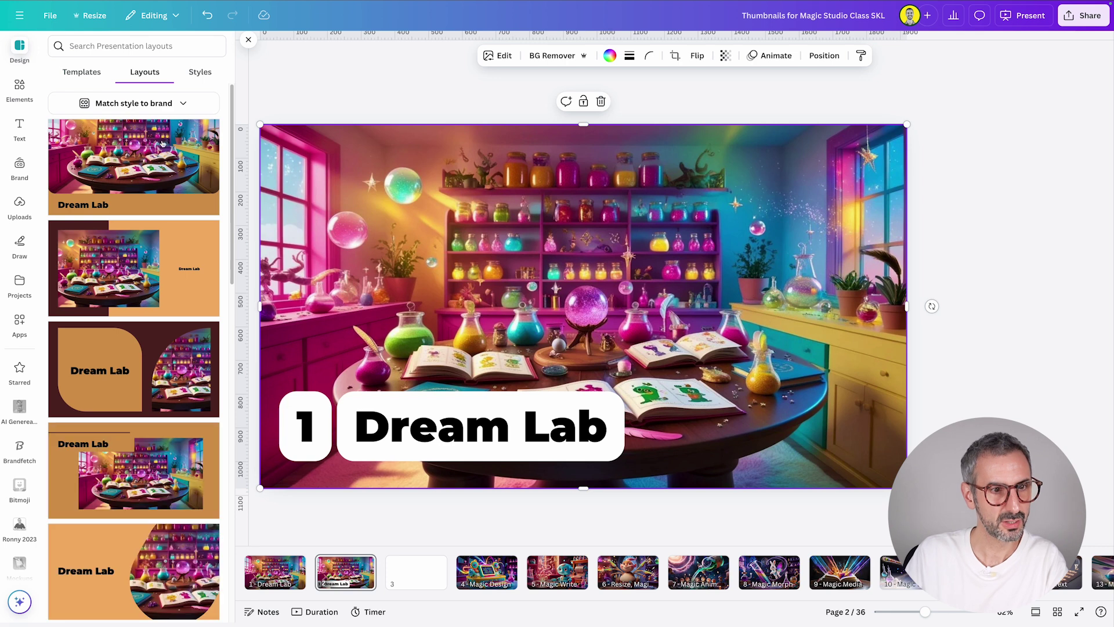
scroll(157, 217, down, 1)
scroll(156, 217, down, 4)
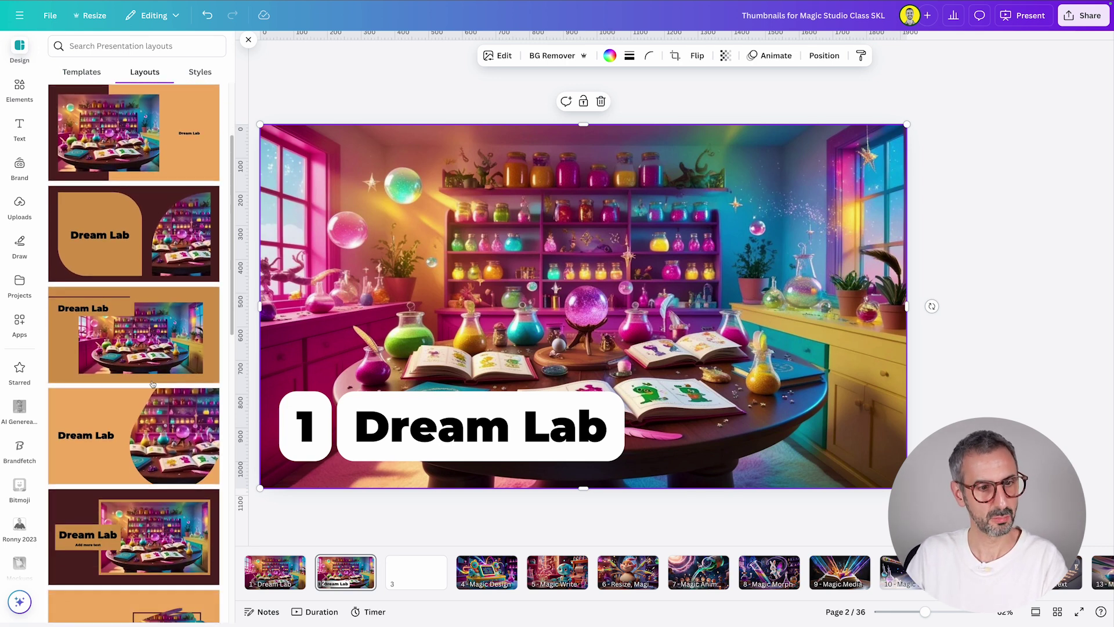
scroll(148, 432, down, 2)
scroll(130, 456, down, 5)
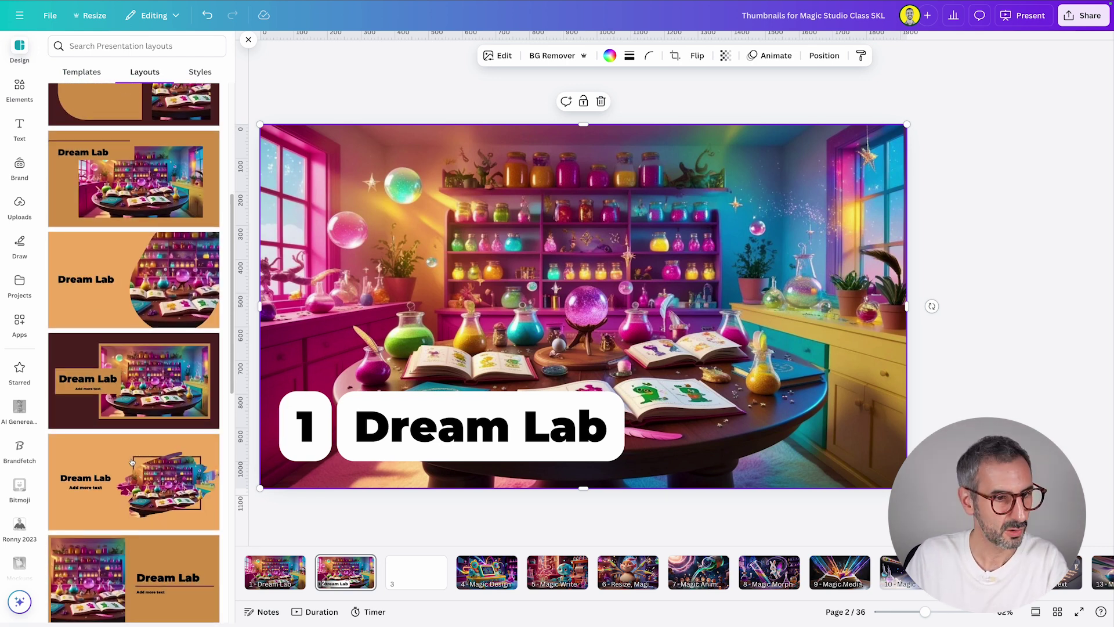
Step: Add three more blank pages after blank page 3
click(432, 578)
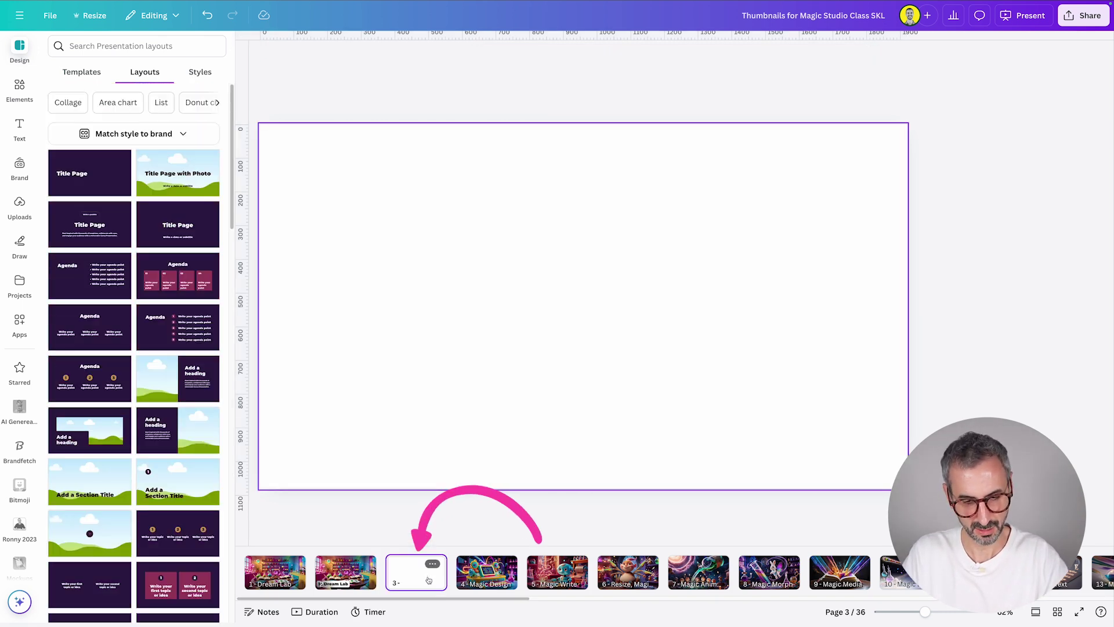
key(super+Return)
key(super+Return)
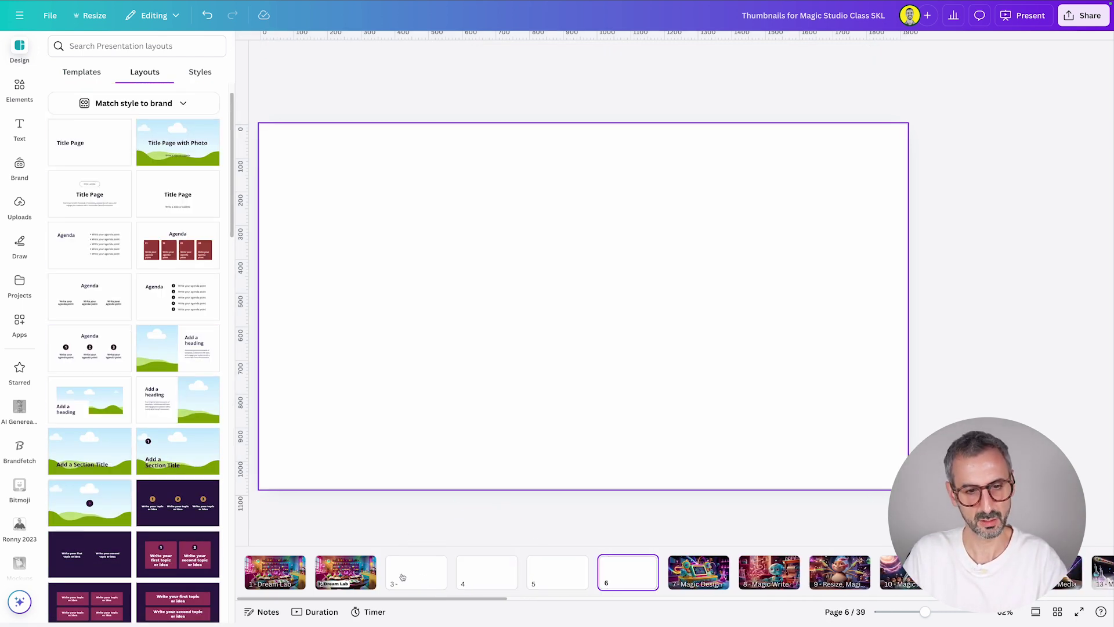
Step: From page 2's suggested layouts, apply the rounded-panel Dream Lab layout to page 3 and the image-above-title-bar layout to page 4
click(366, 575)
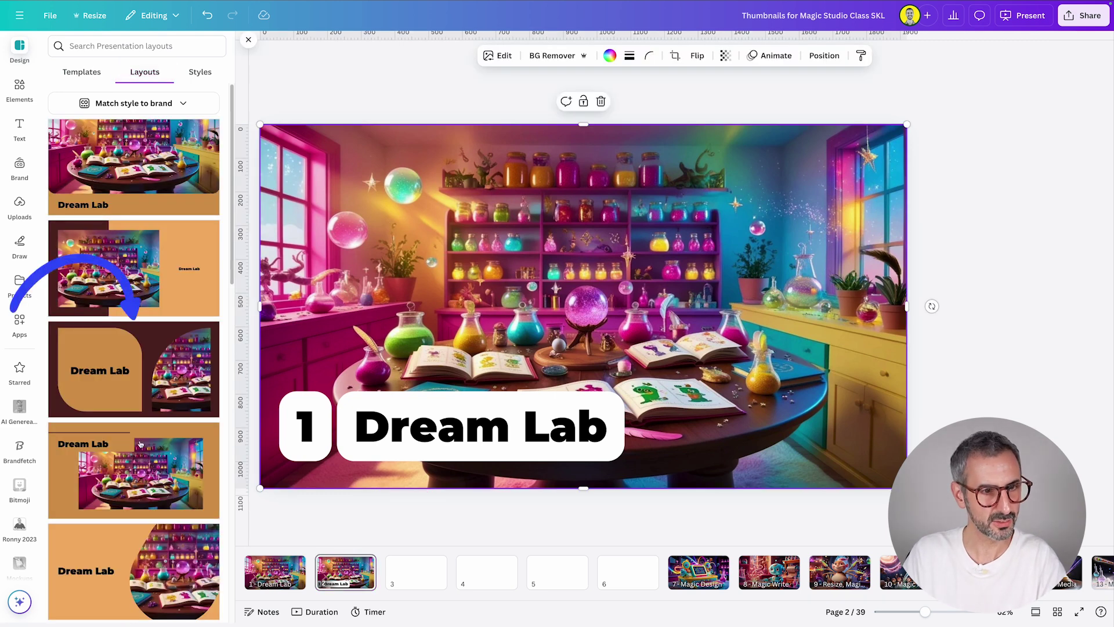
drag(124, 360, 416, 577)
click(345, 571)
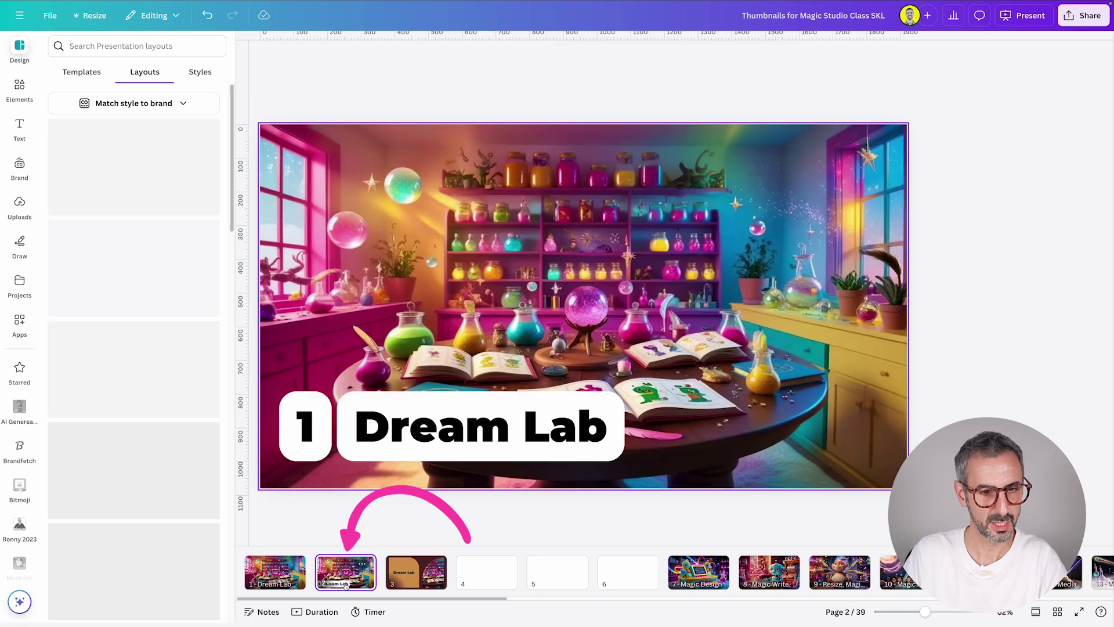
drag(155, 163, 478, 585)
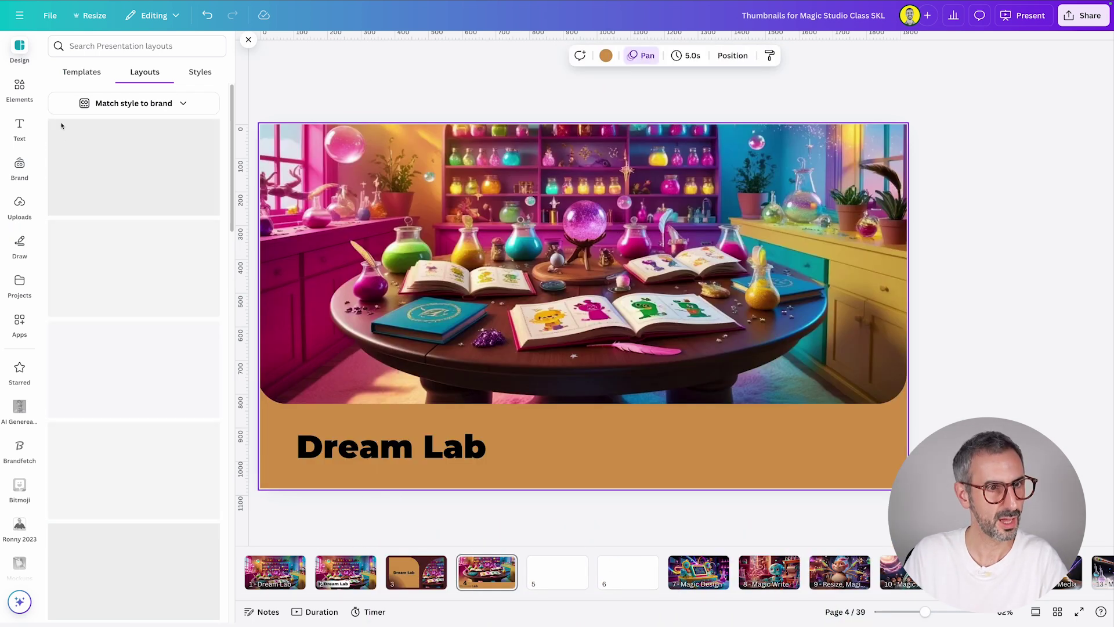
Step: From page 2's suggested layouts, apply the curved-image Dream Lab layout to page 5 and the framed-image layout with "Add more text" to page 6
click(345, 571)
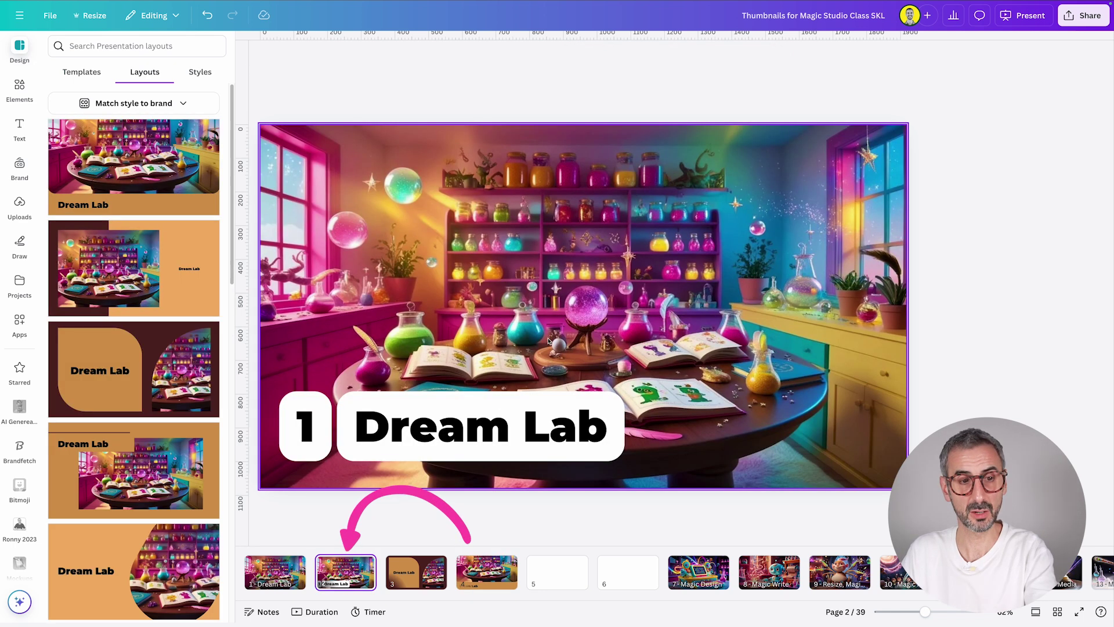
scroll(168, 355, down, 3)
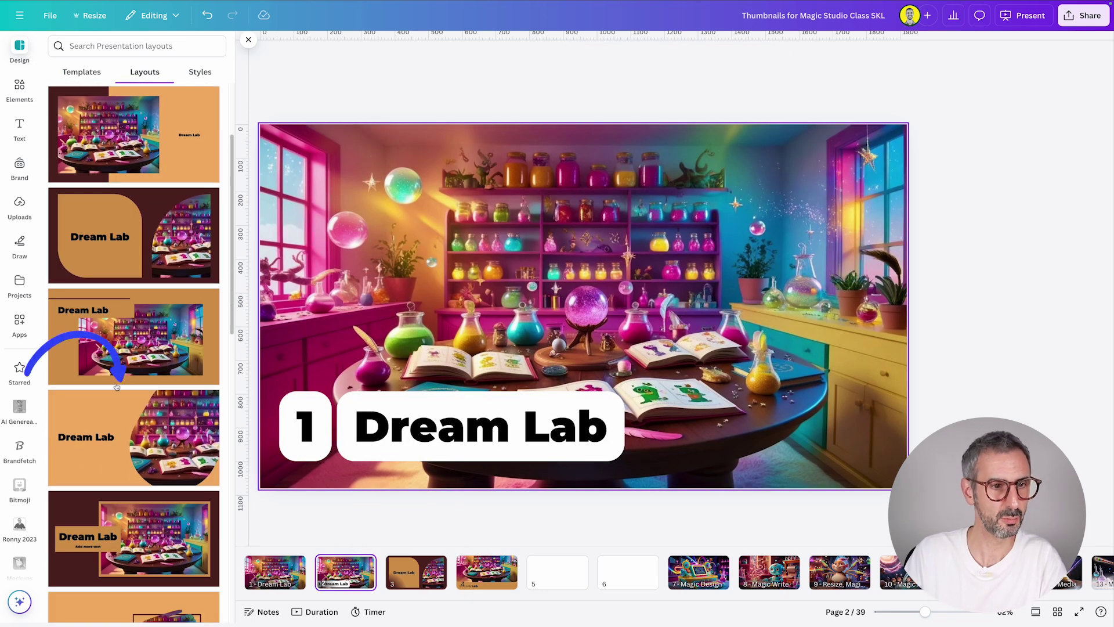
drag(86, 426, 557, 573)
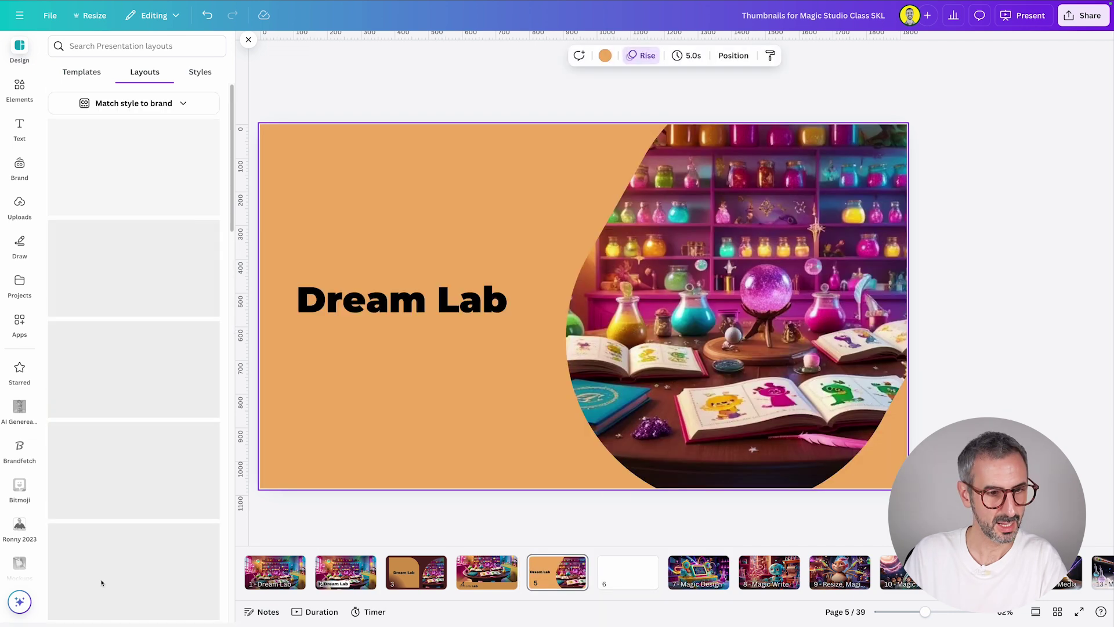
click(345, 572)
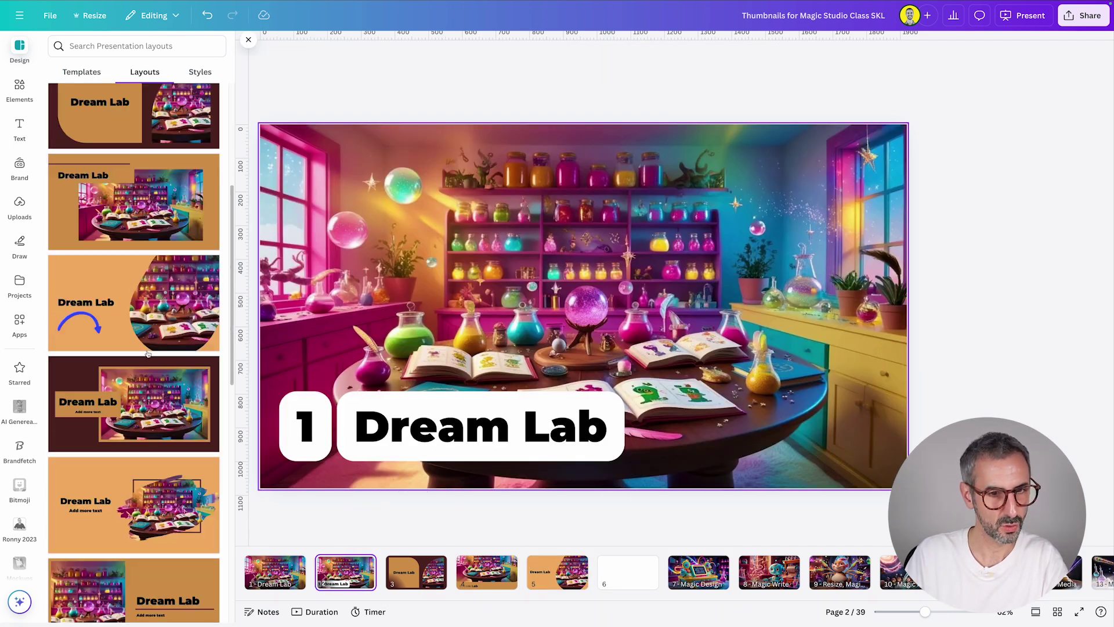
drag(144, 396, 616, 582)
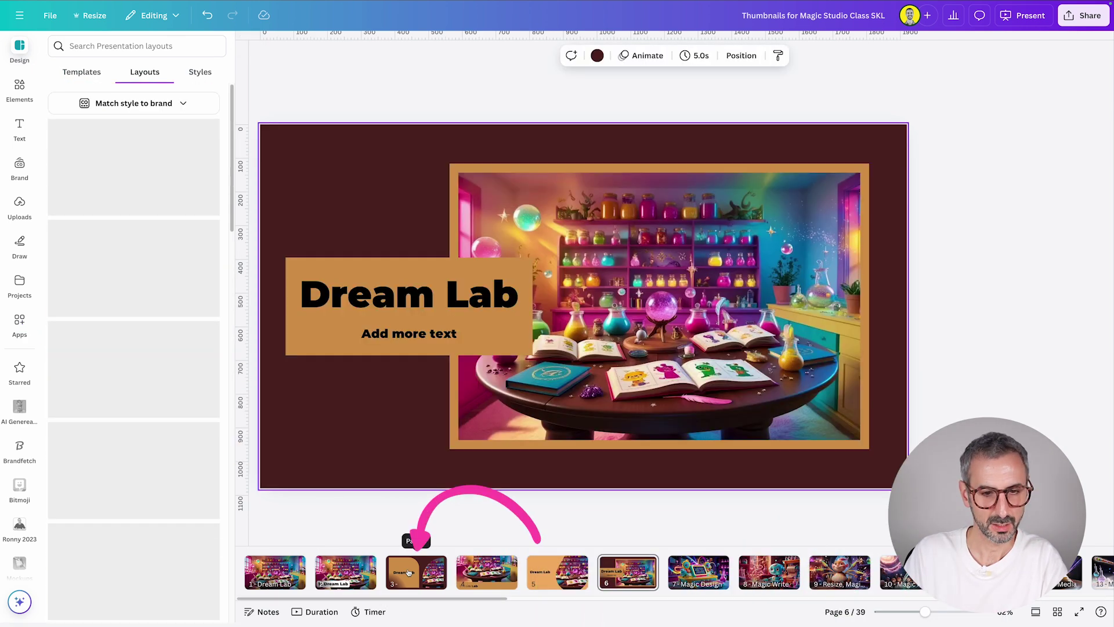
Step: View the new Dream Lab layout pages full screen and return to page 3 in the editor
click(416, 571)
click(1078, 611)
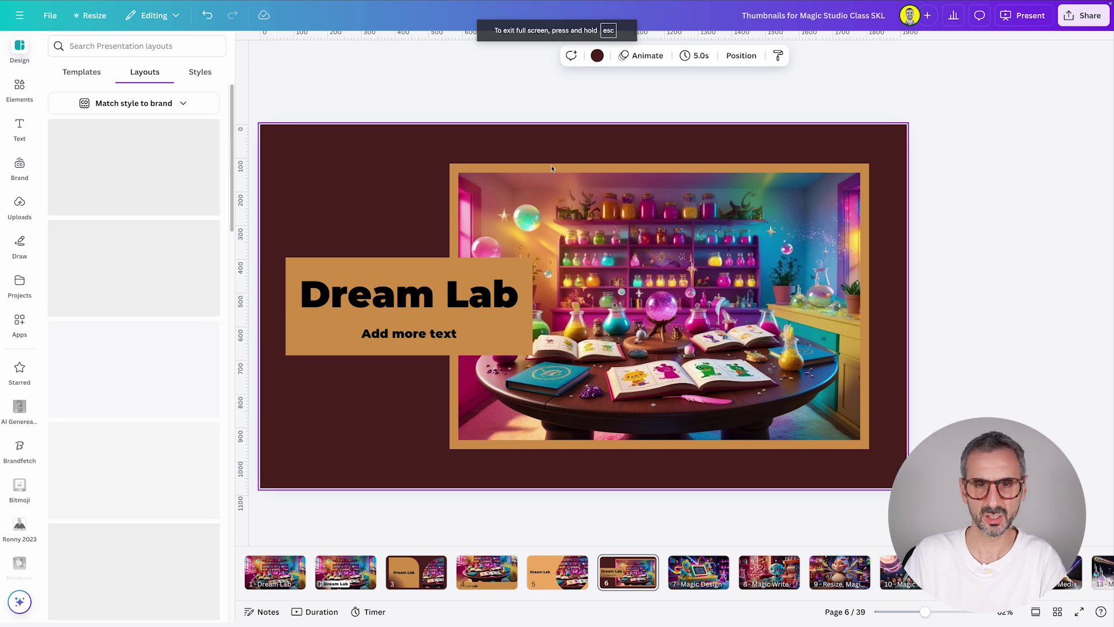
click(414, 578)
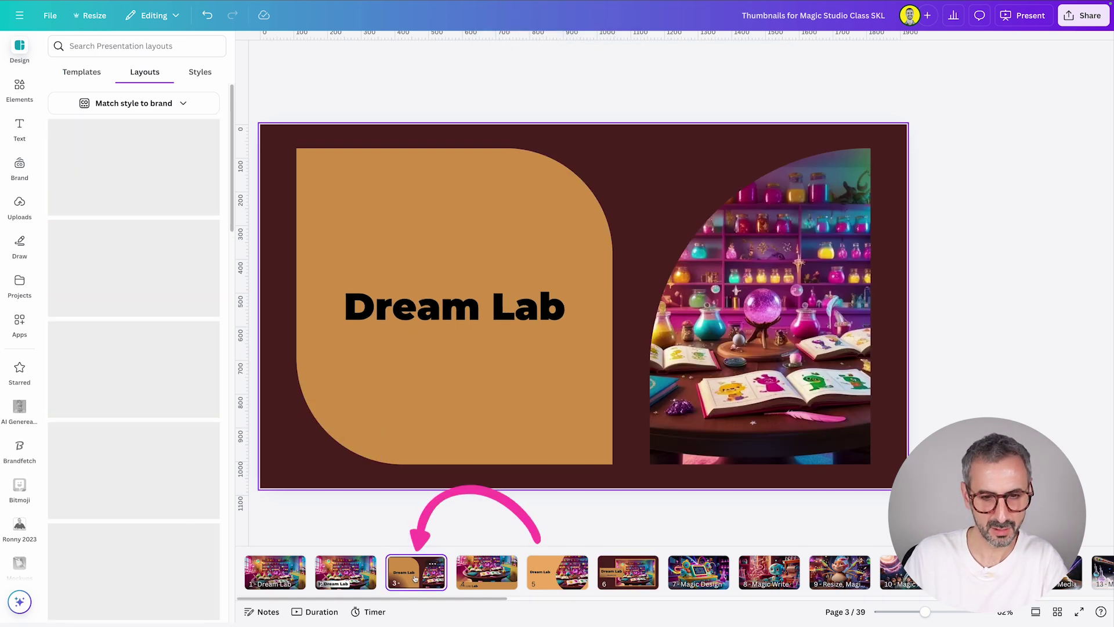
Step: Try the Skillshare brand kit's Secondary Colors (Greys) palette on page 3
click(200, 71)
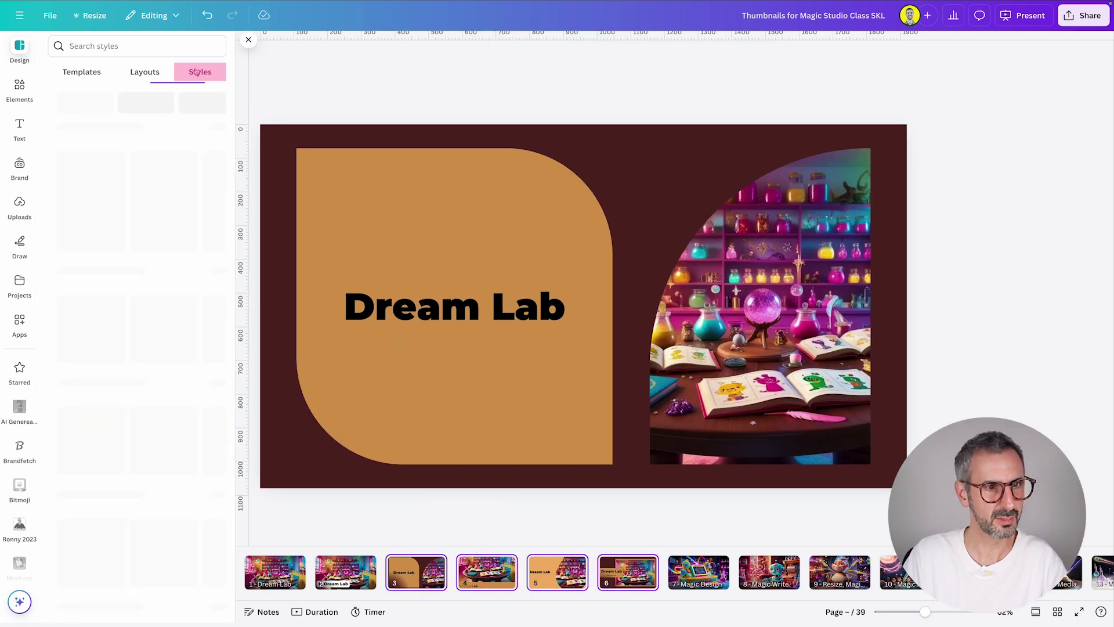
click(309, 226)
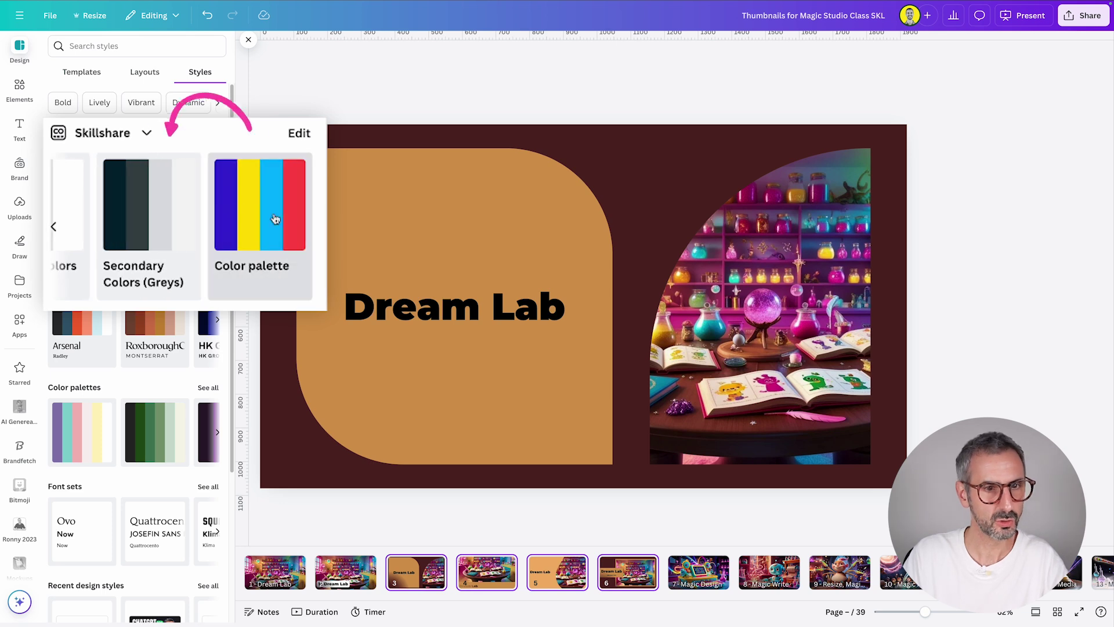
click(168, 207)
click(169, 208)
click(168, 208)
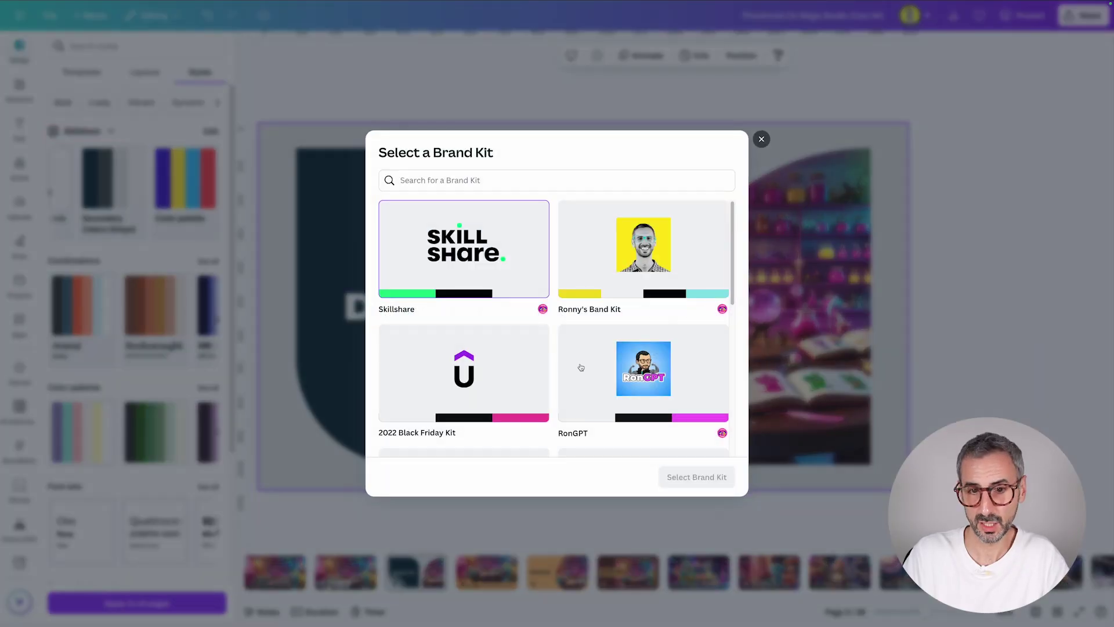
Step: Switch the styles to the Team RonDi Thumbnails 2024 brand kit and apply RonDi Primary Colors to page 3, shuffled to a pink background
scroll(581, 367, down, 5)
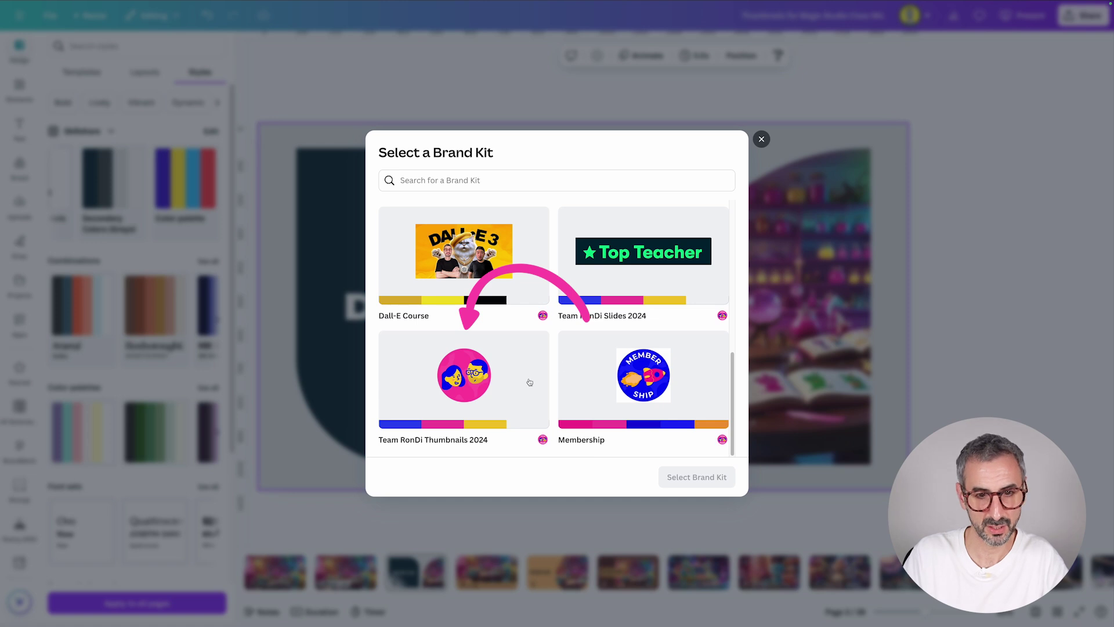
scroll(480, 388, up, 1)
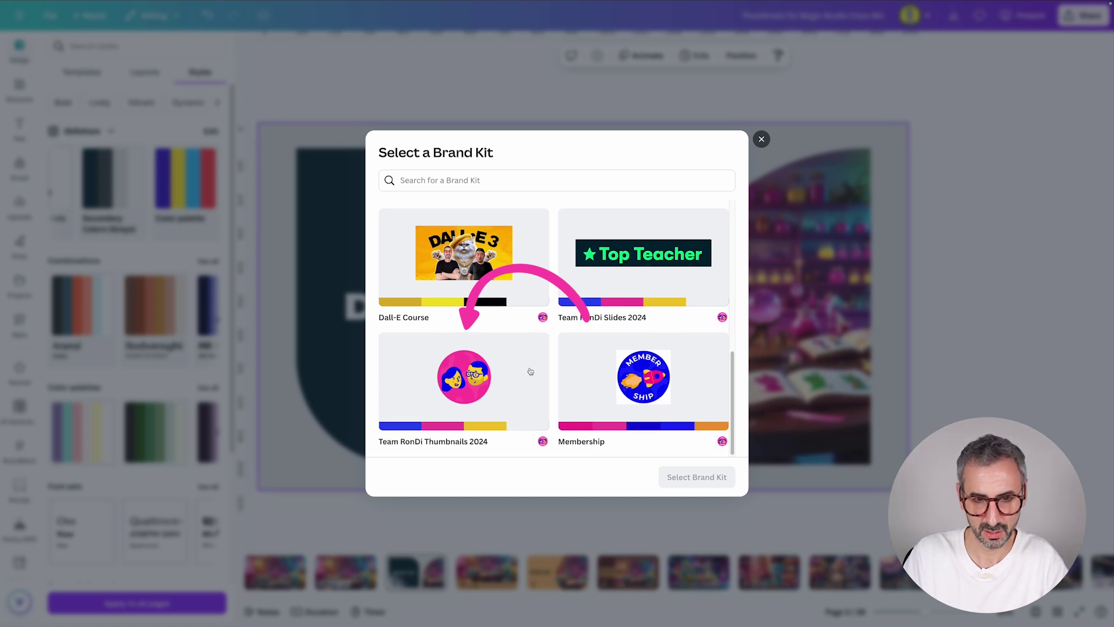
click(504, 384)
click(697, 477)
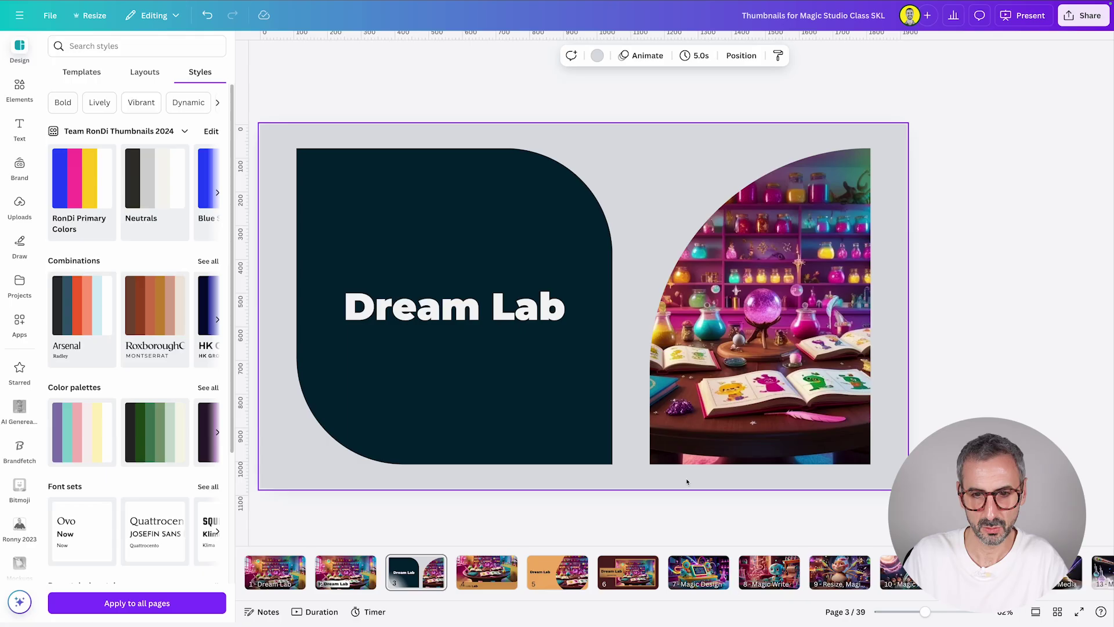
click(99, 199)
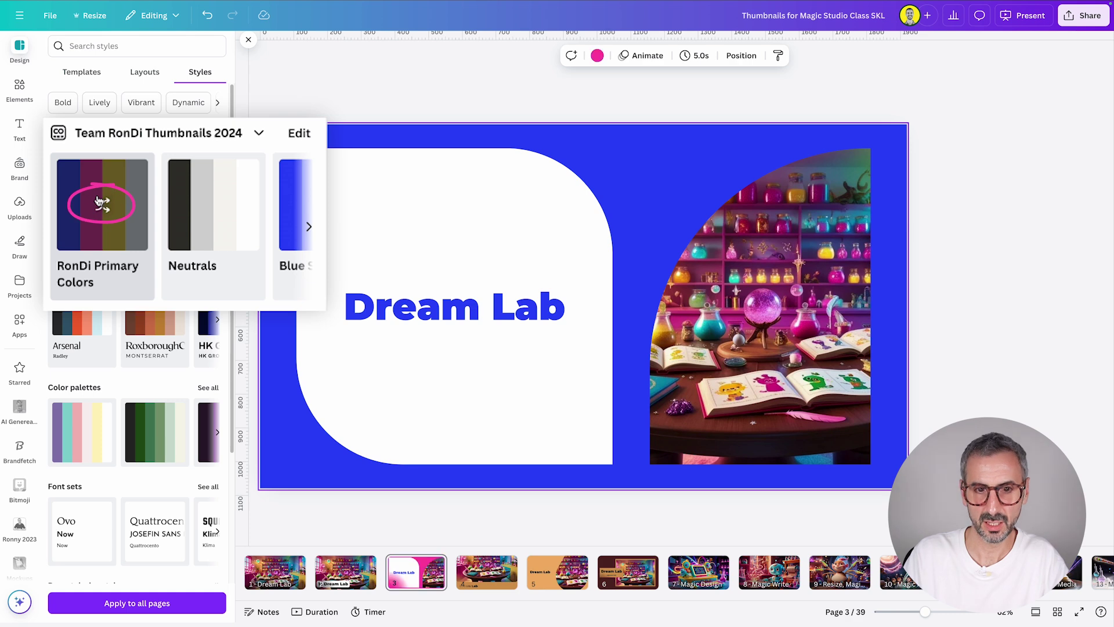
click(99, 200)
click(1004, 251)
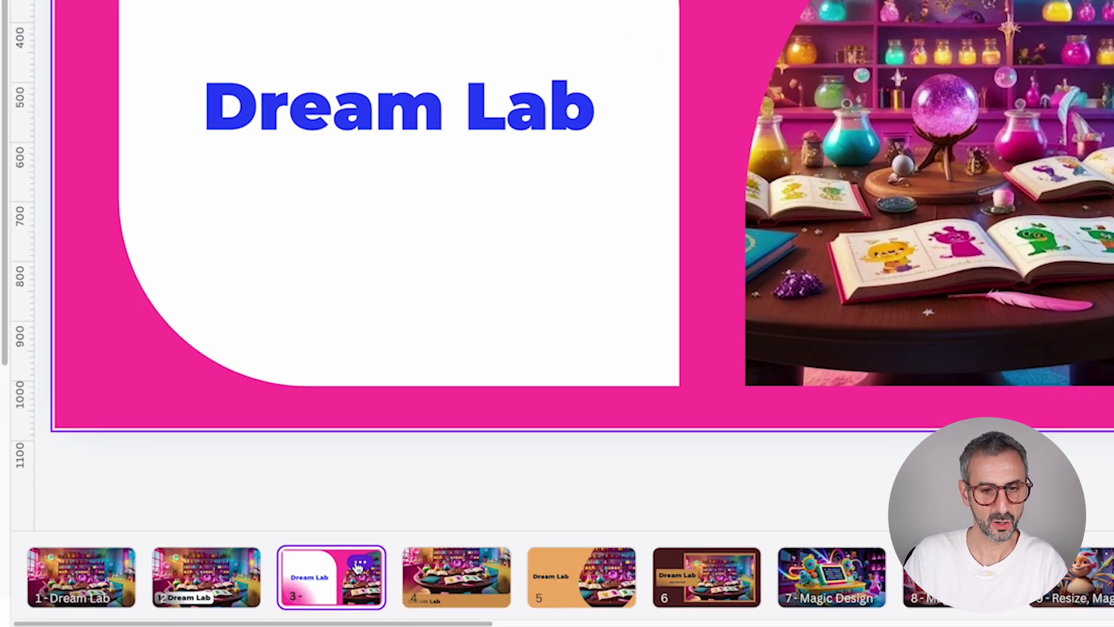
Step: Copy page 3's page style and paste it onto pages 4, 5 and 6
click(432, 565)
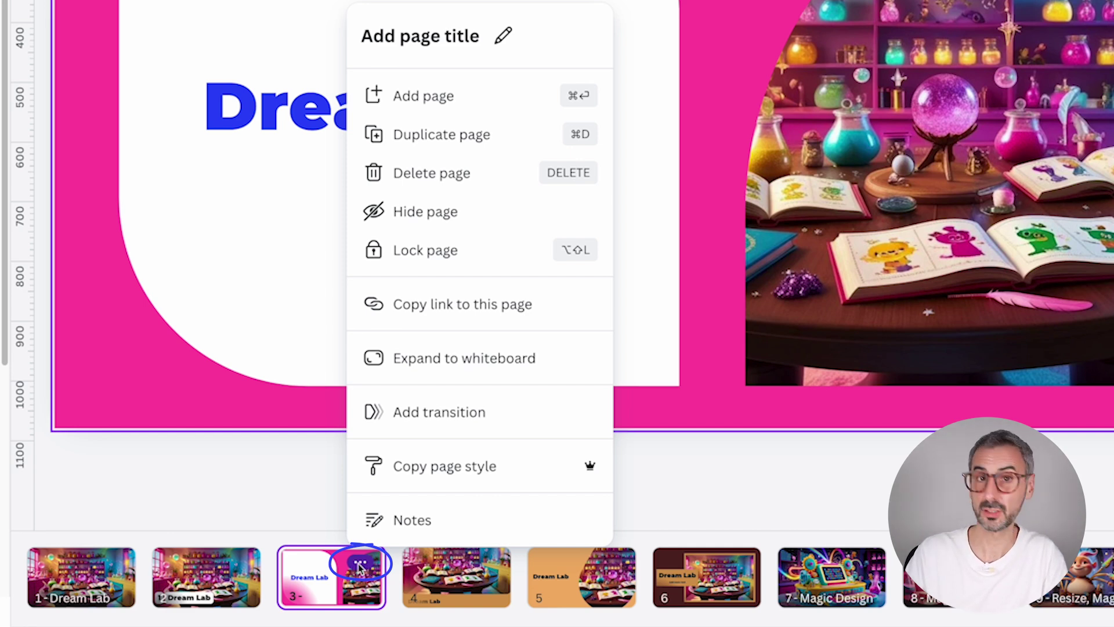
click(422, 468)
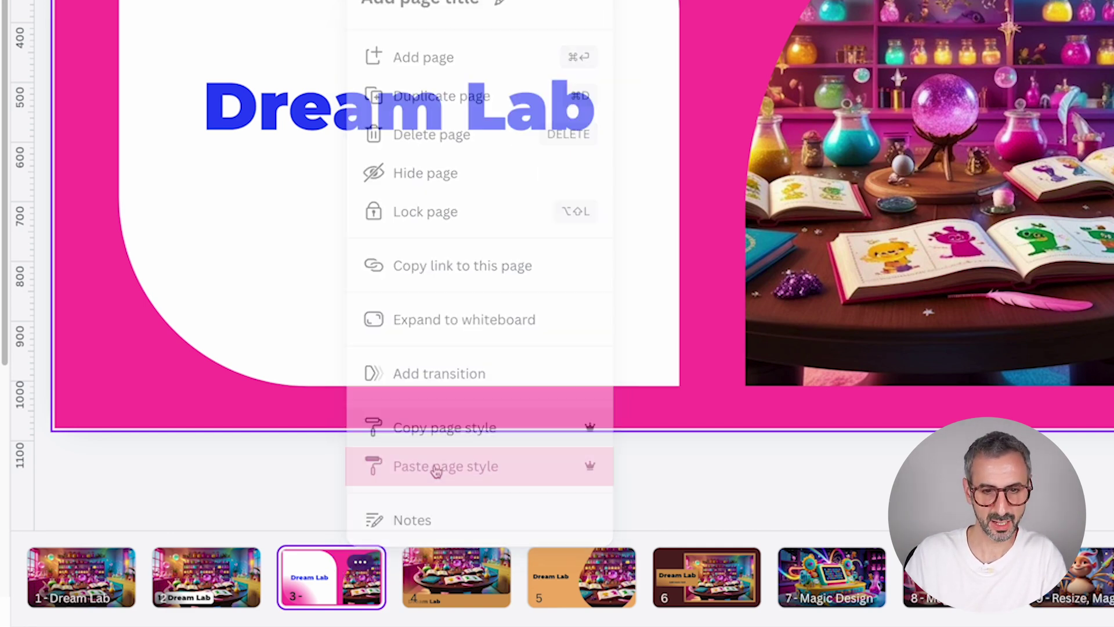
click(459, 598)
shift+click(675, 588)
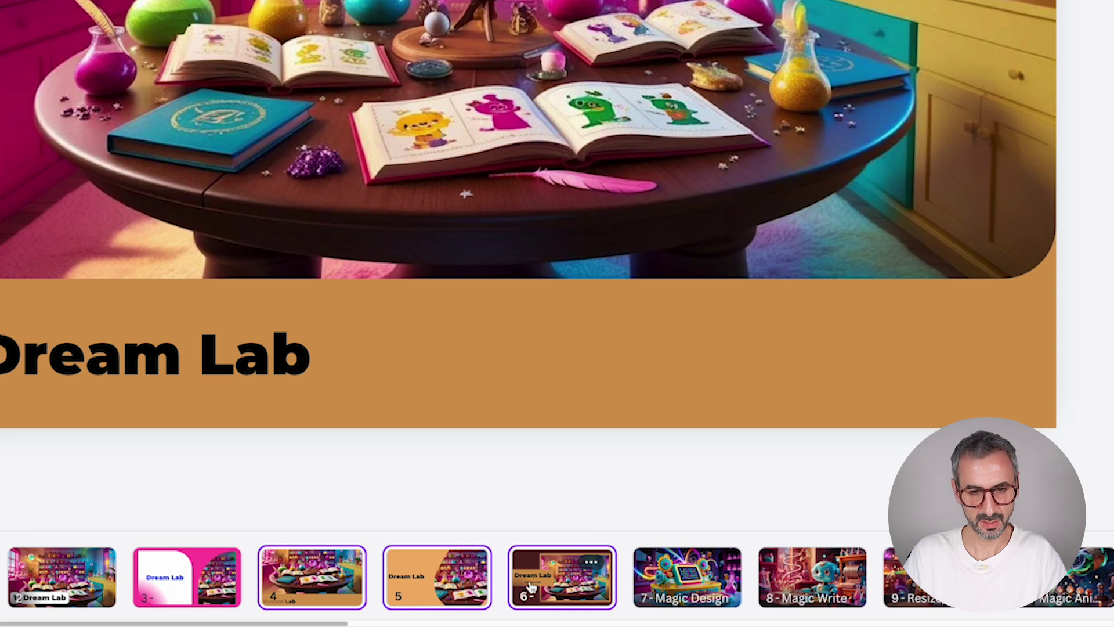
mouse_move(591, 568)
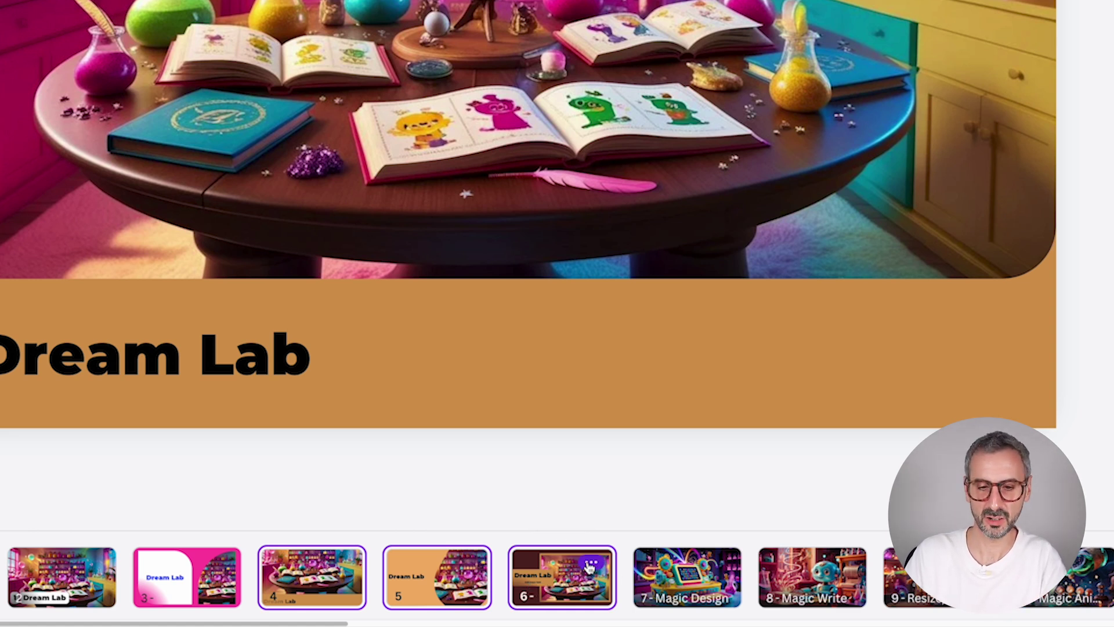
click(590, 565)
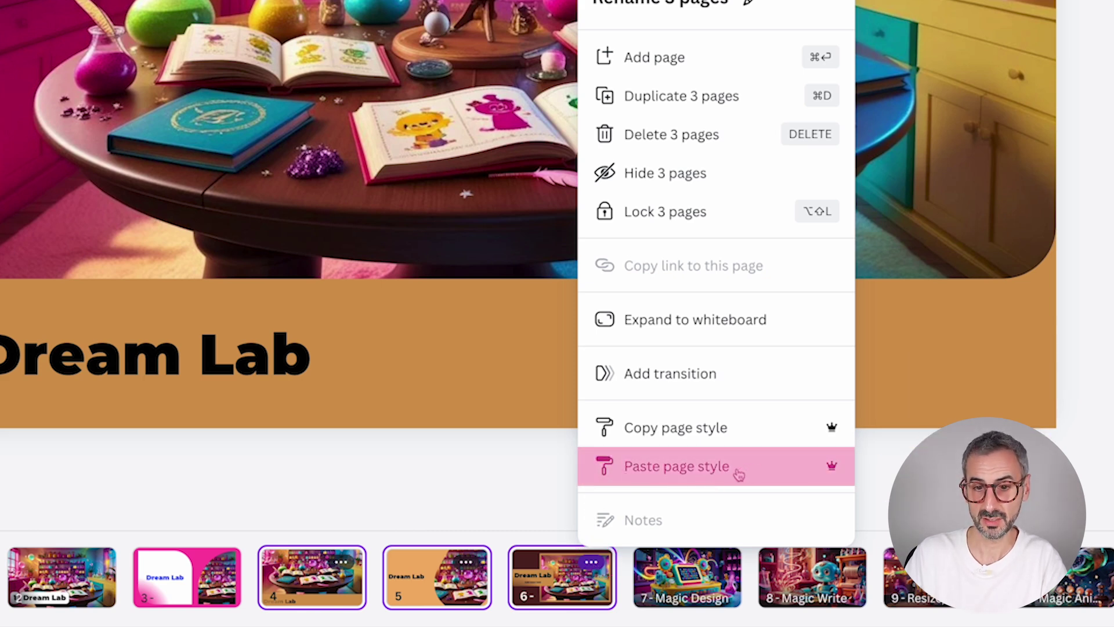
click(597, 465)
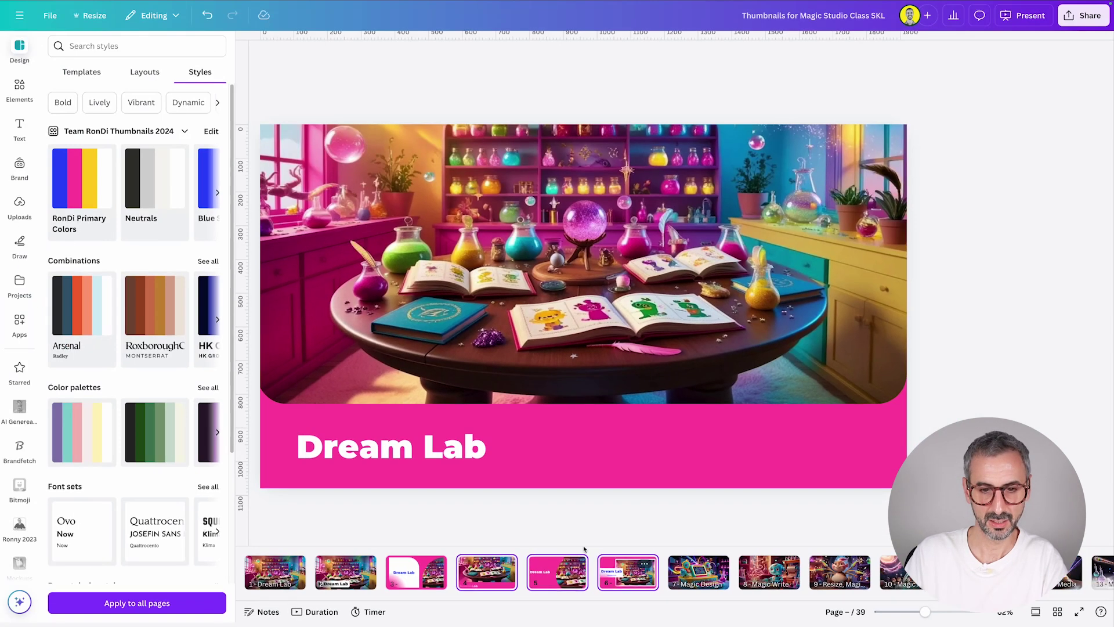
Step: Check the pasted style on pages 5, 6 and 4, and return to page 3
click(548, 580)
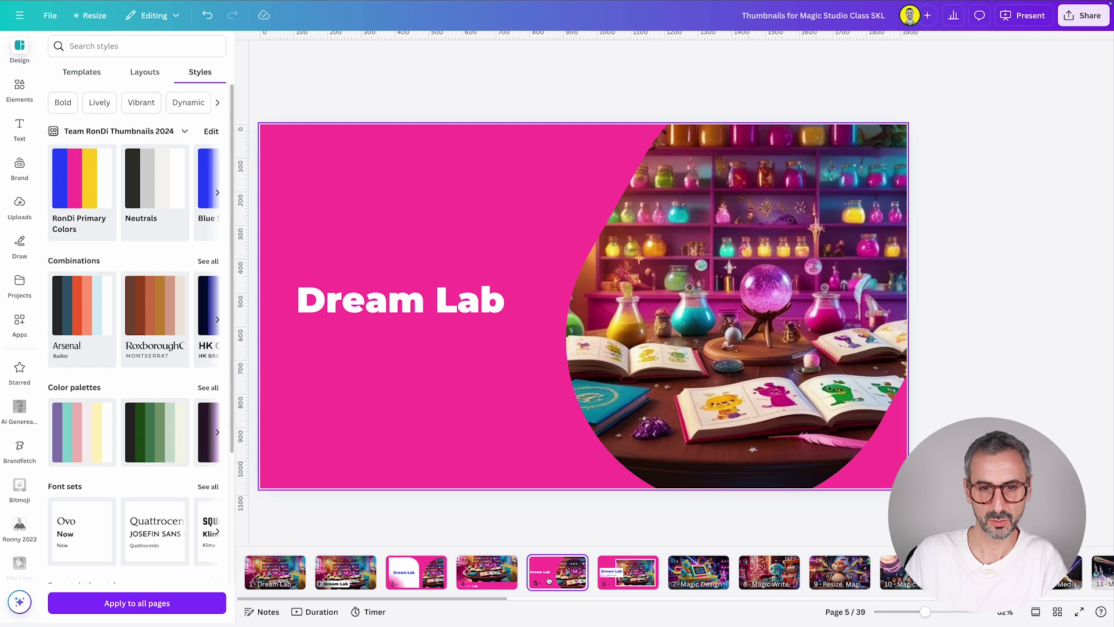
click(617, 575)
click(554, 577)
click(470, 585)
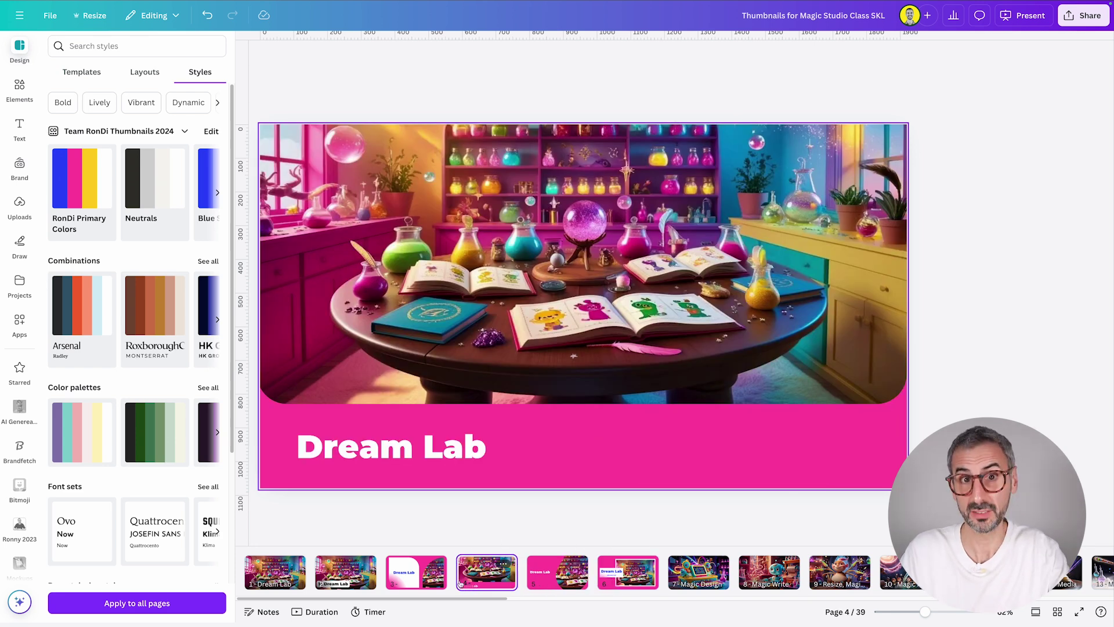
click(430, 578)
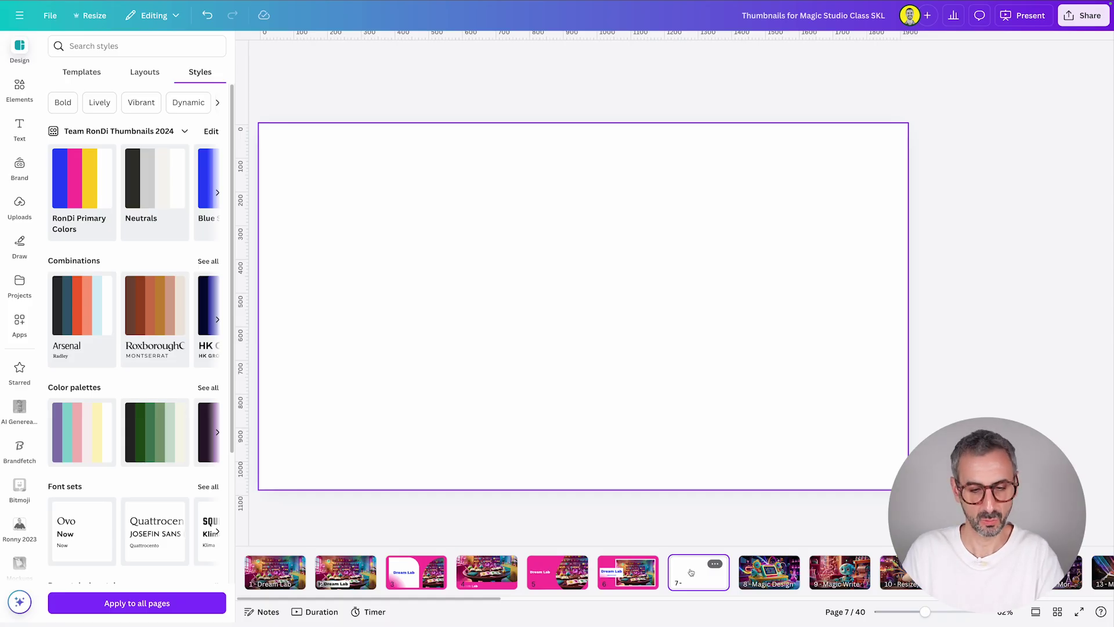
Step: Add two more blank pages after blank page 7 and show the available presentation layouts
key(ctrl+Return)
key(ctrl+Return)
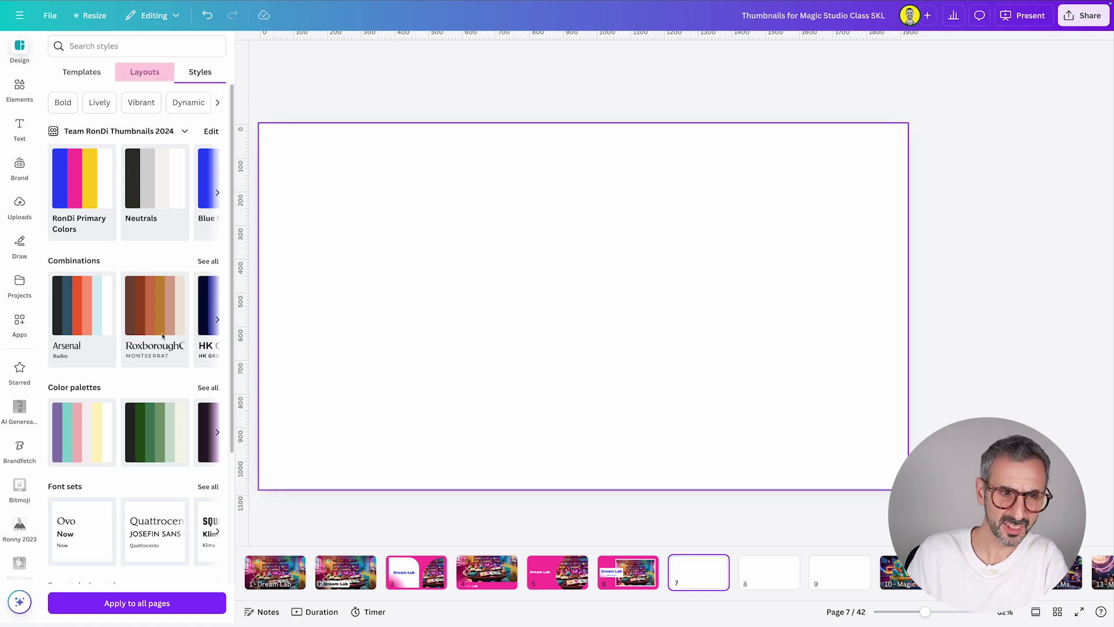
click(149, 74)
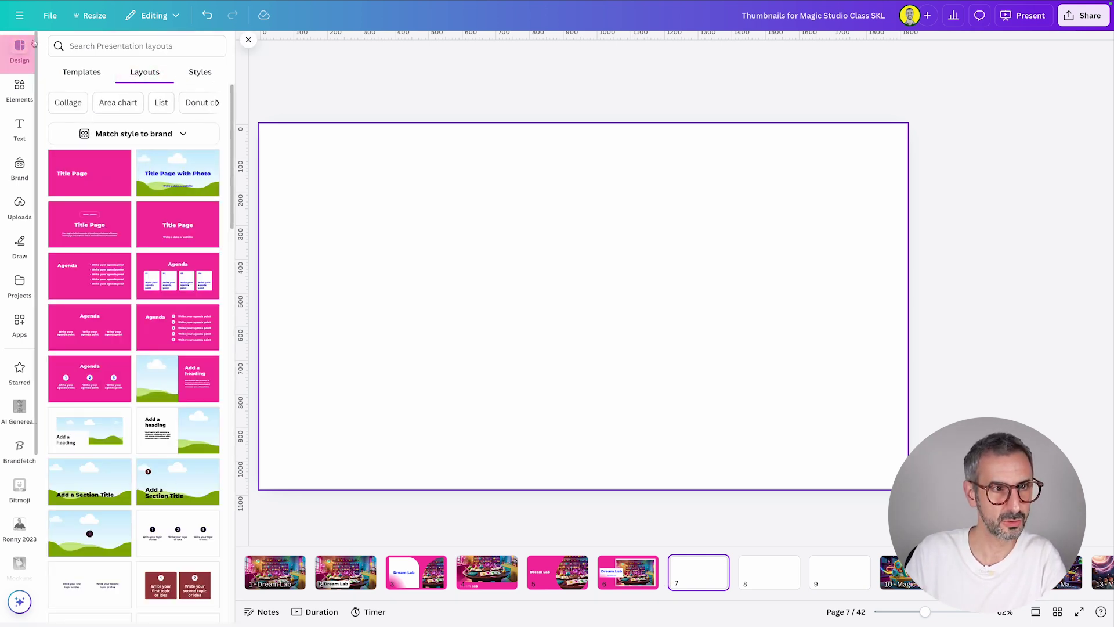
Step: Search the templates for "youtube thumbnail" and apply the "Stretches for every day" yoga template to page 7
click(89, 75)
click(99, 45)
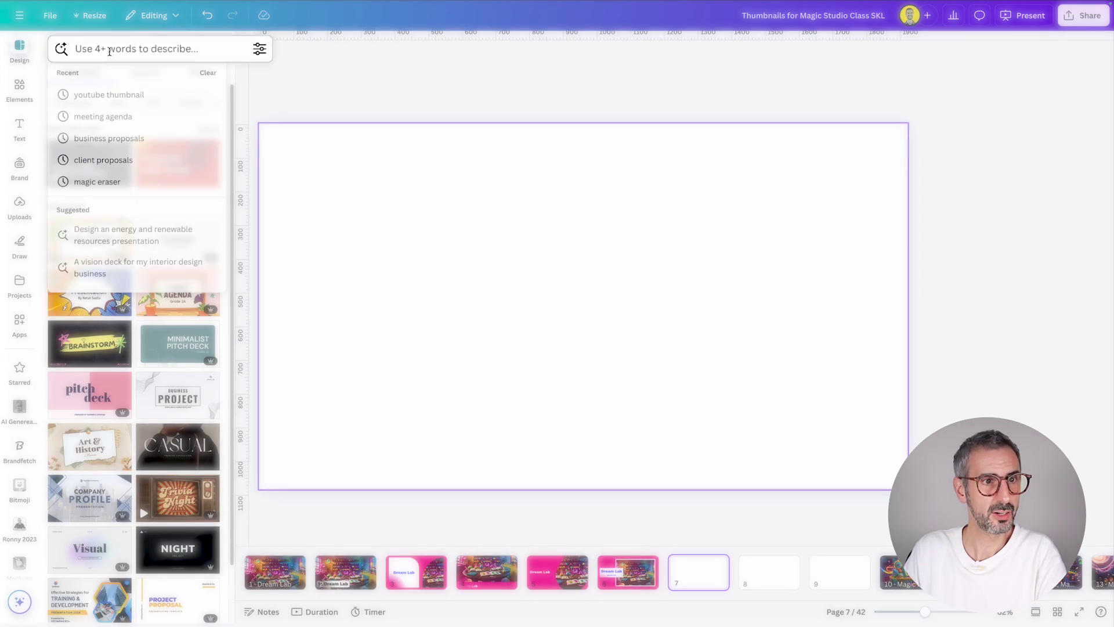
text(youtube)
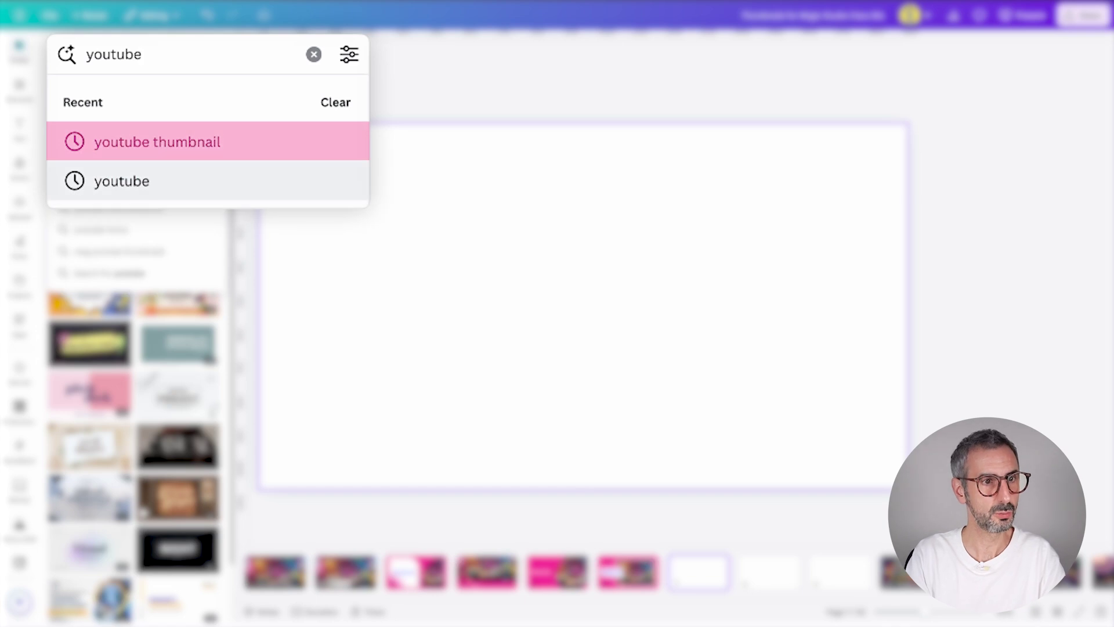
click(224, 153)
click(87, 142)
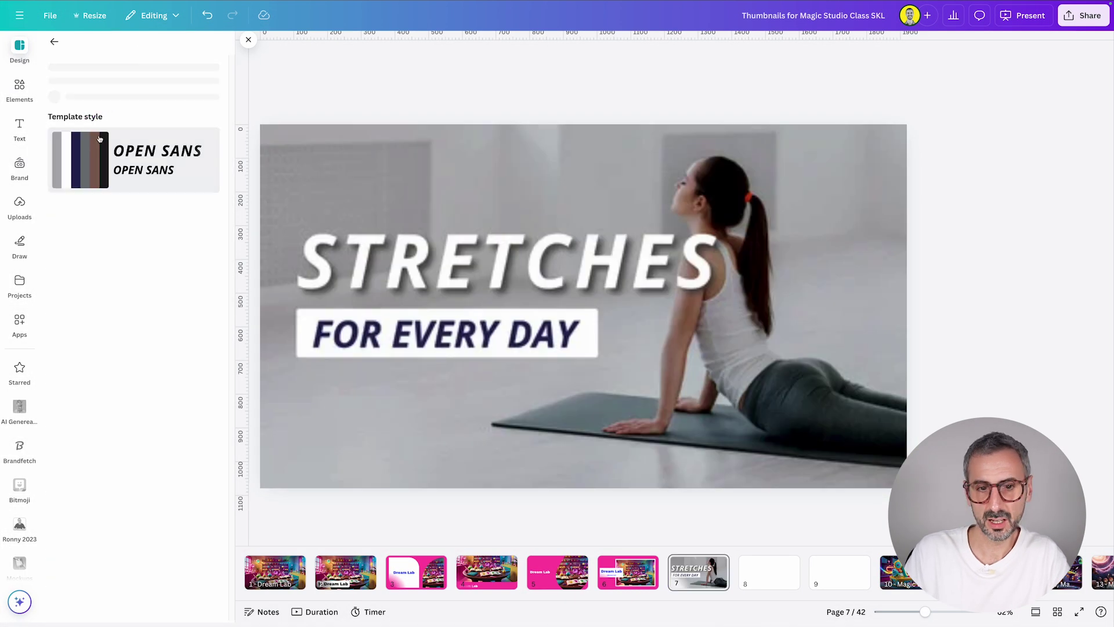
click(437, 190)
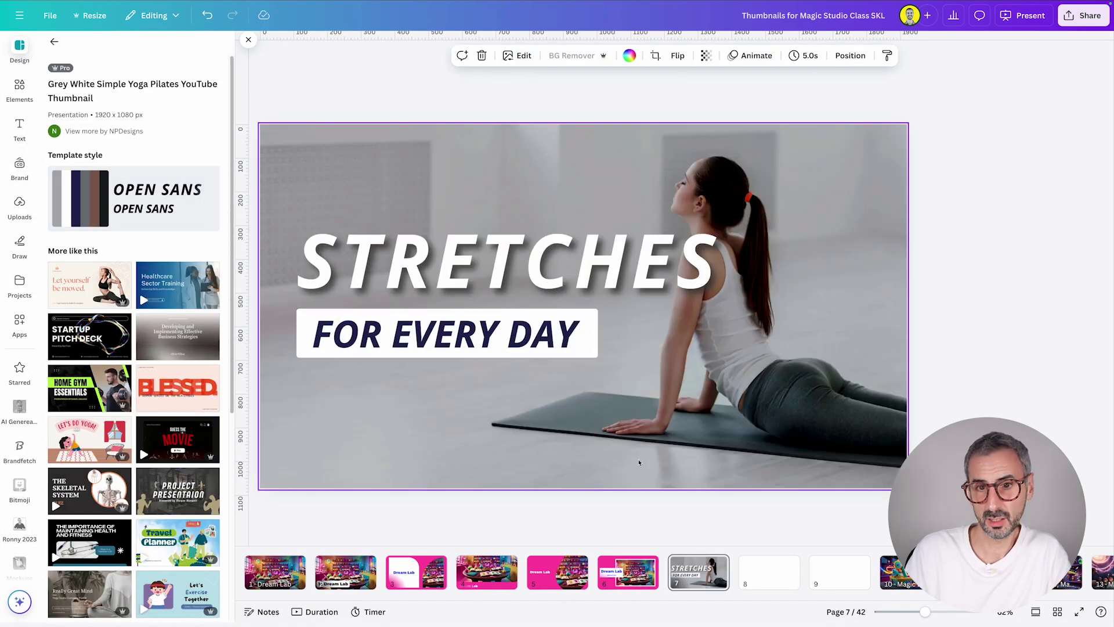
Step: Go to blank page 8 and browse the templates similar to the yoga thumbnail
click(759, 571)
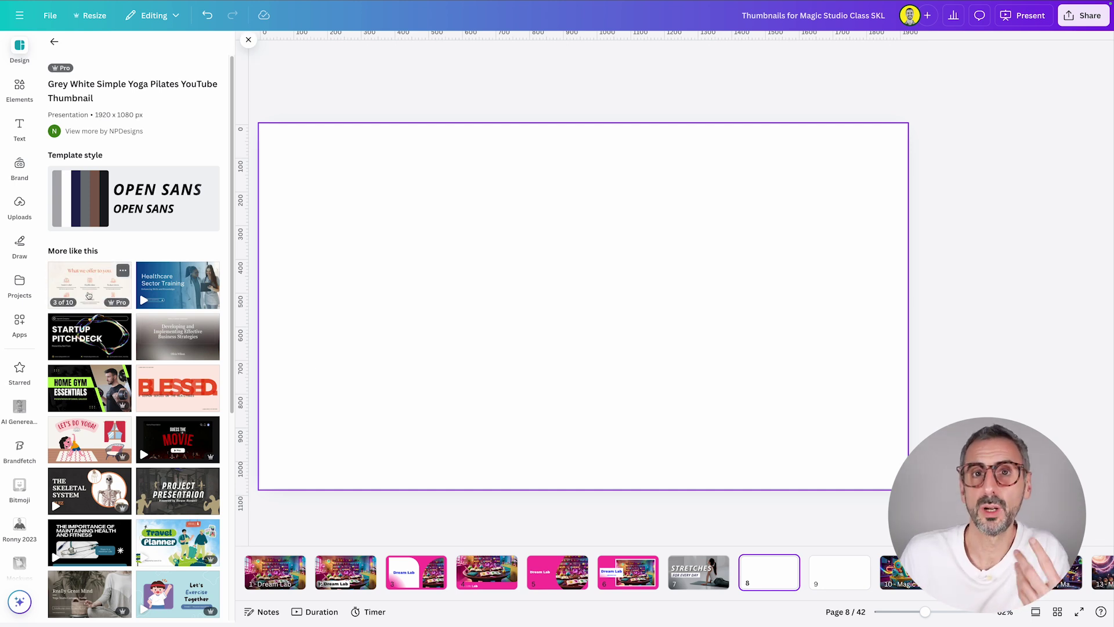
scroll(111, 377, down, 5)
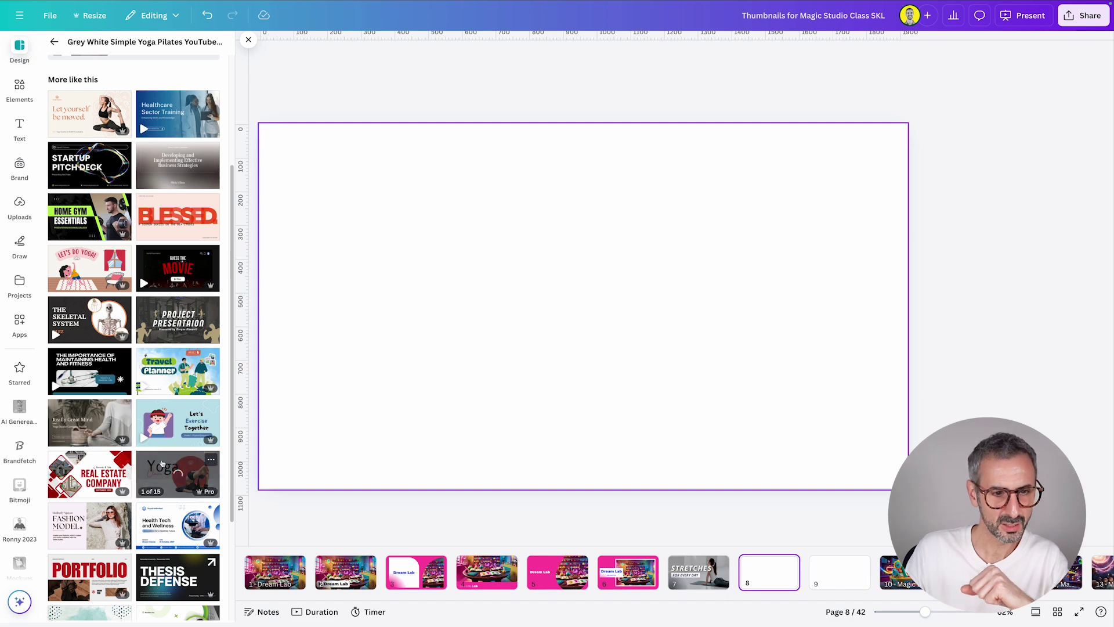
scroll(128, 444, down, 4)
scroll(157, 458, down, 1)
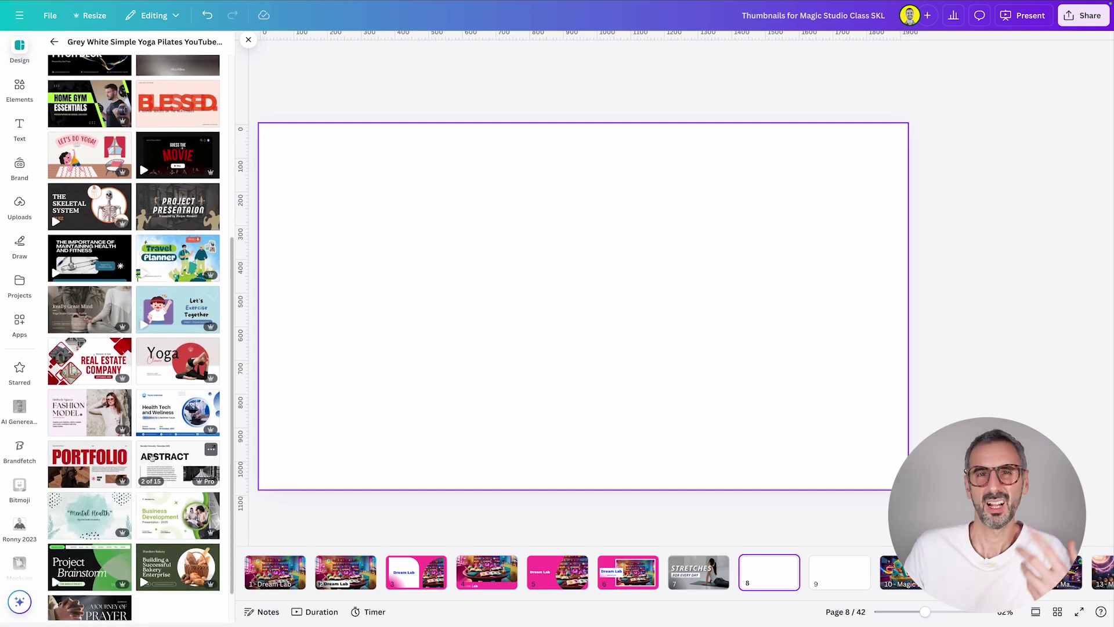
scroll(141, 443, down, 1)
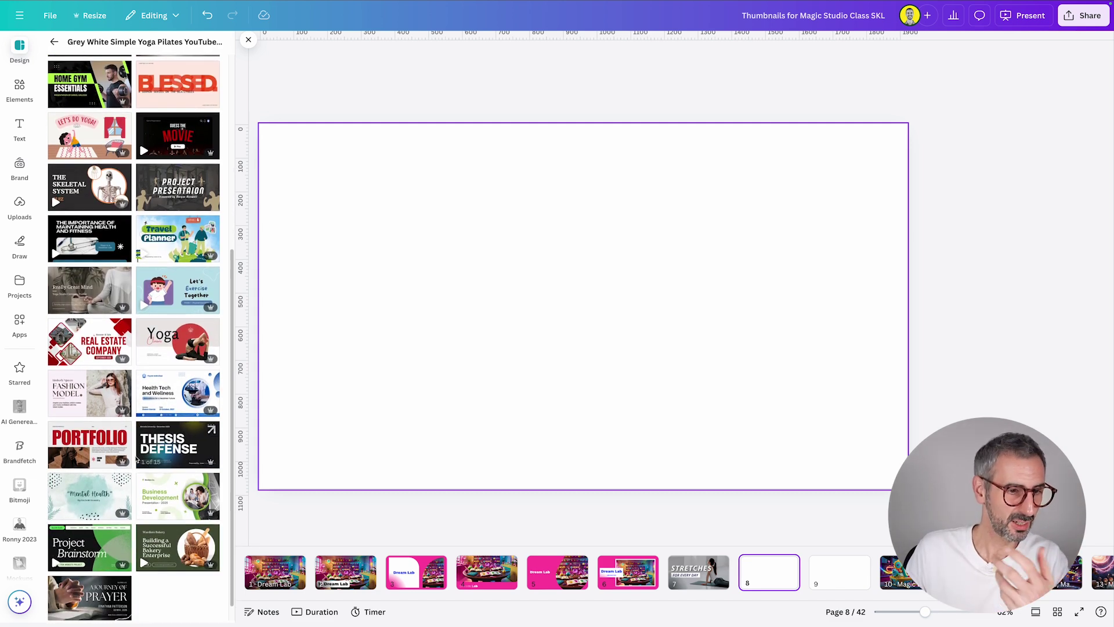
scroll(137, 460, down, 1)
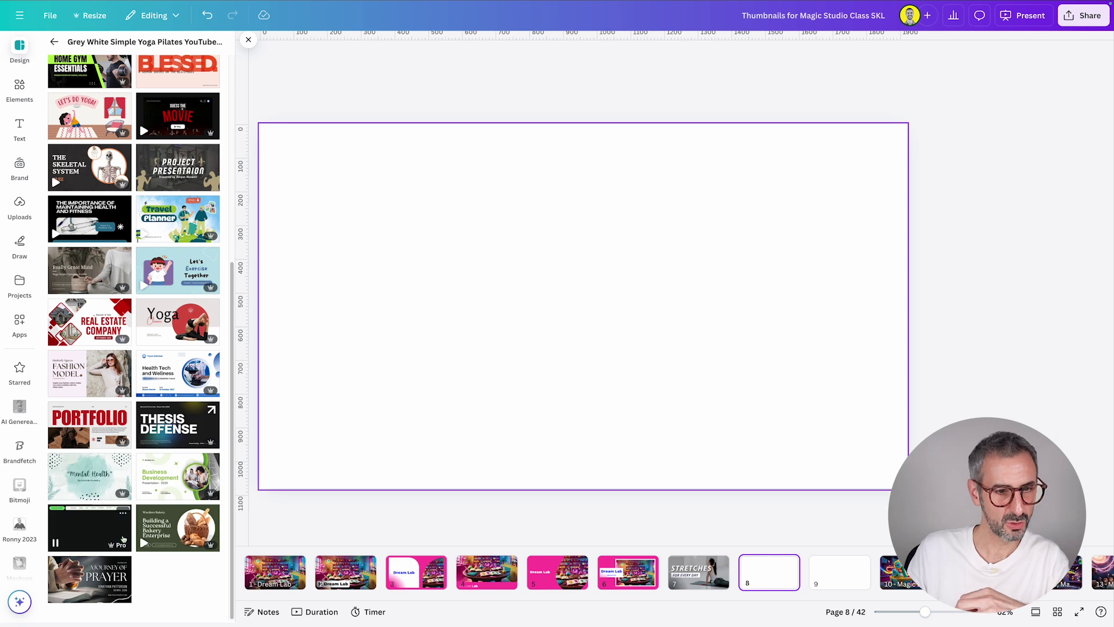
scroll(142, 306, up, 15)
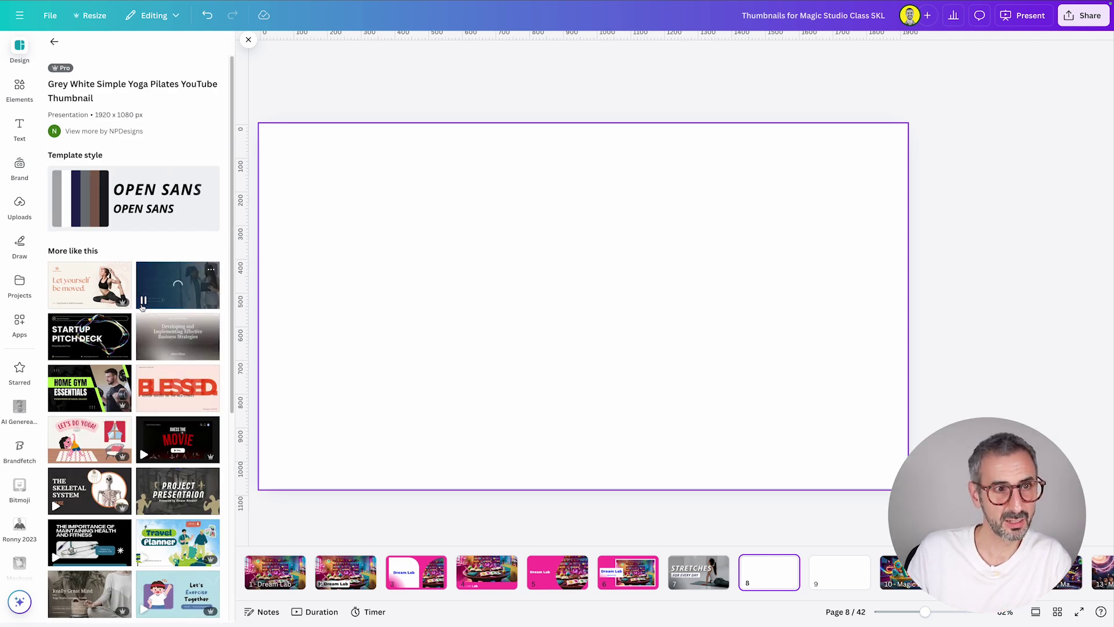
Step: Return to the "youtube thumbnail" template results and apply the green Brand Kit Presentation cover to page 8
click(54, 41)
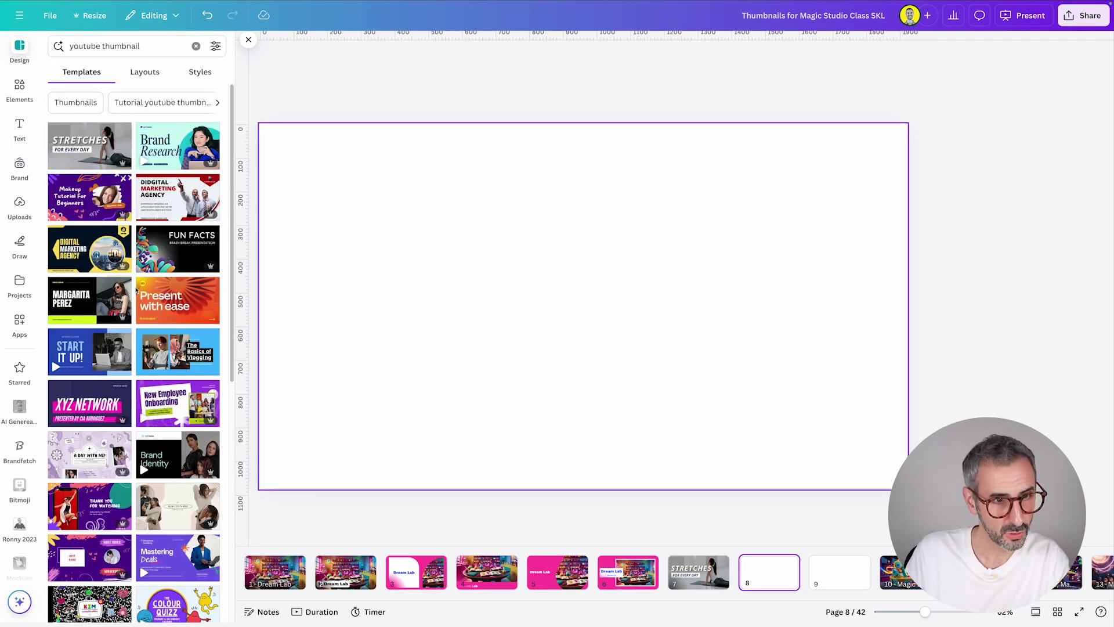
scroll(163, 406, down, 5)
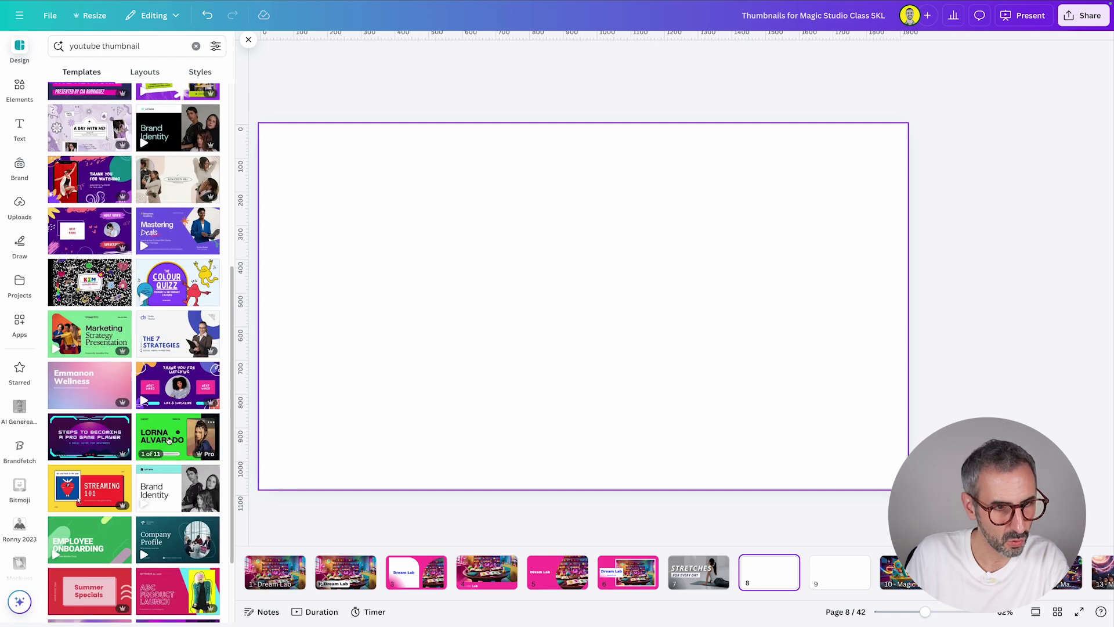
scroll(168, 441, down, 8)
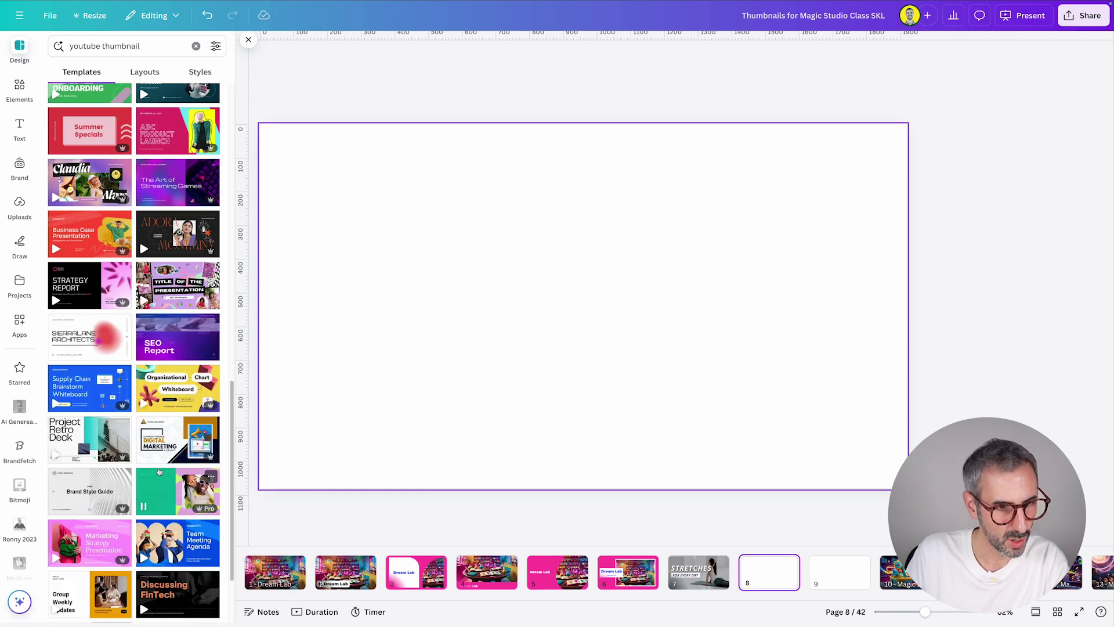
scroll(159, 471, down, 1)
drag(163, 436, 437, 203)
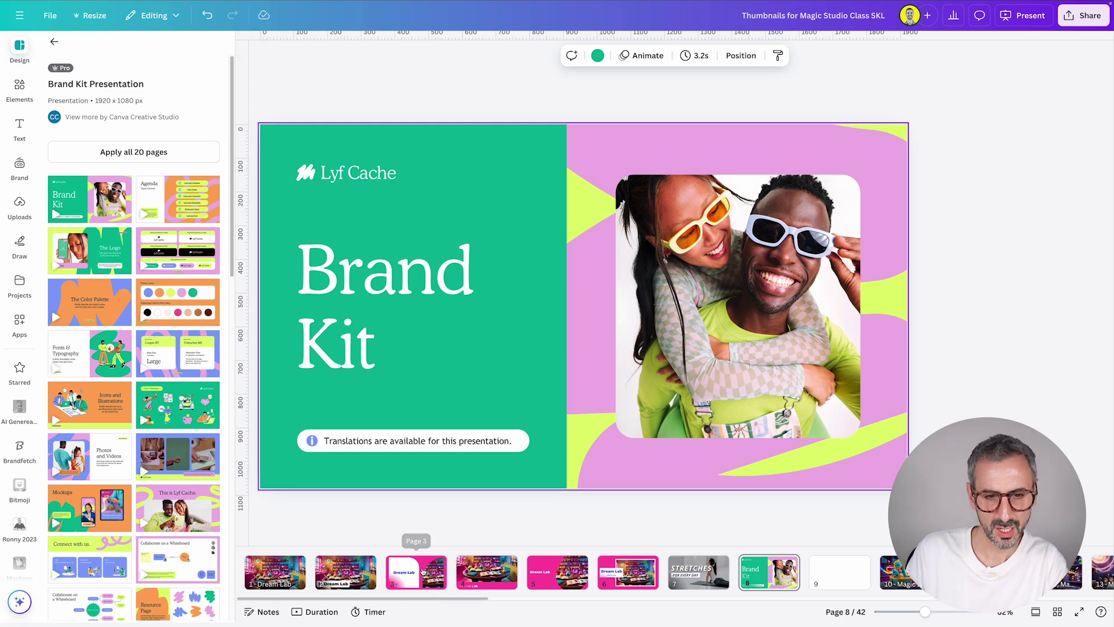
Step: Revisit the Dream Lab layouts on pages 3, 4 and 5 to compare them with the templates
click(422, 572)
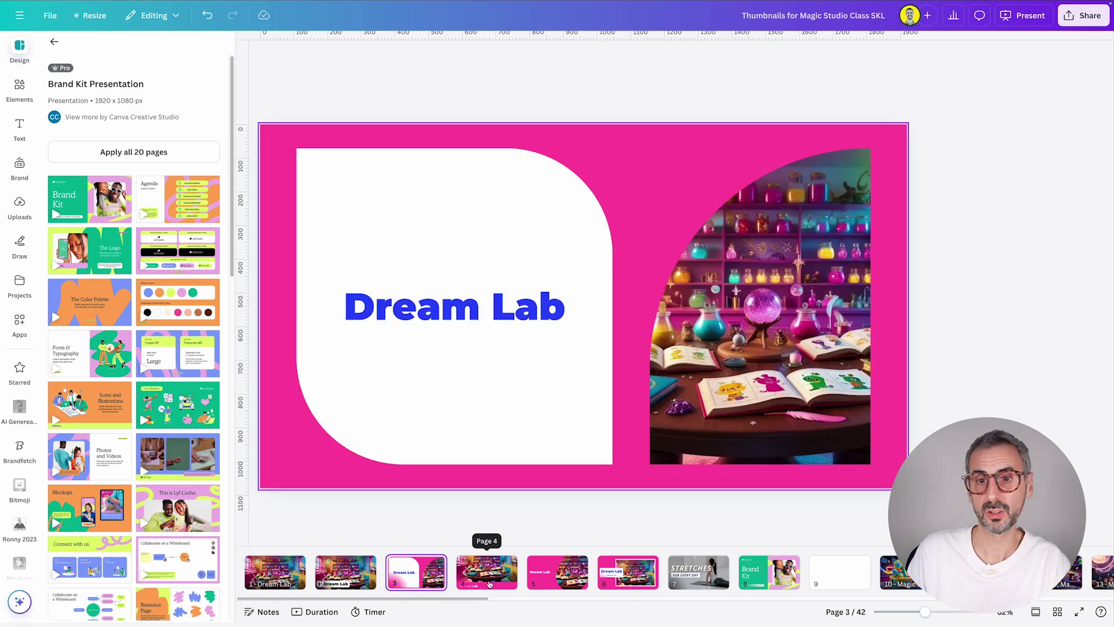
click(489, 584)
click(555, 577)
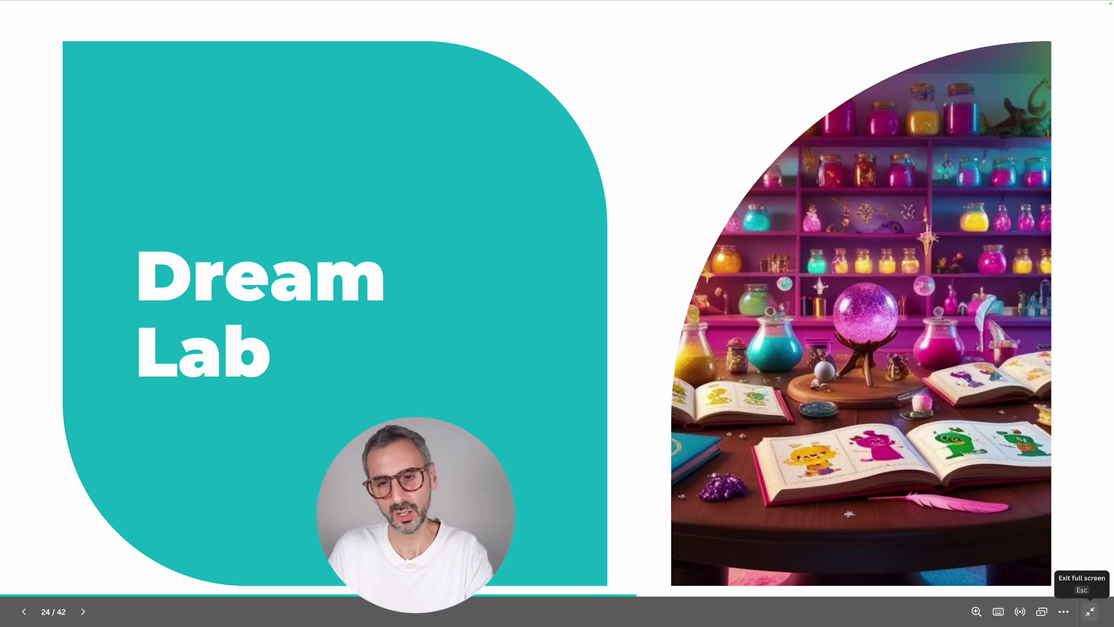
Step: Page through the finished Dream Lab thumbnail variations full screen, from page 24 to page 27
key(Right)
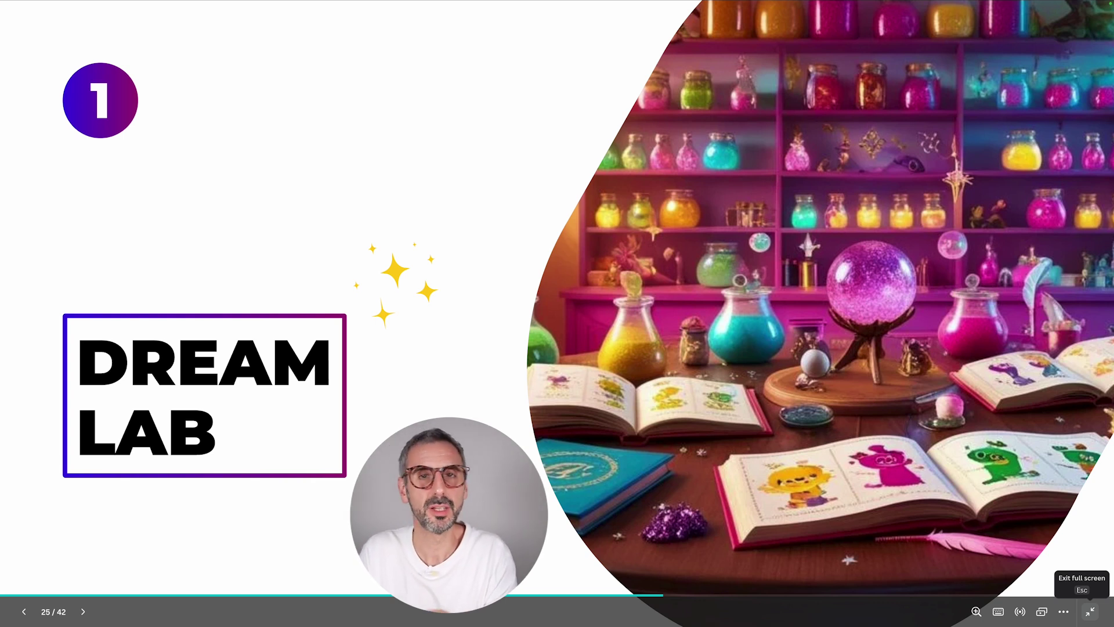
key(Right)
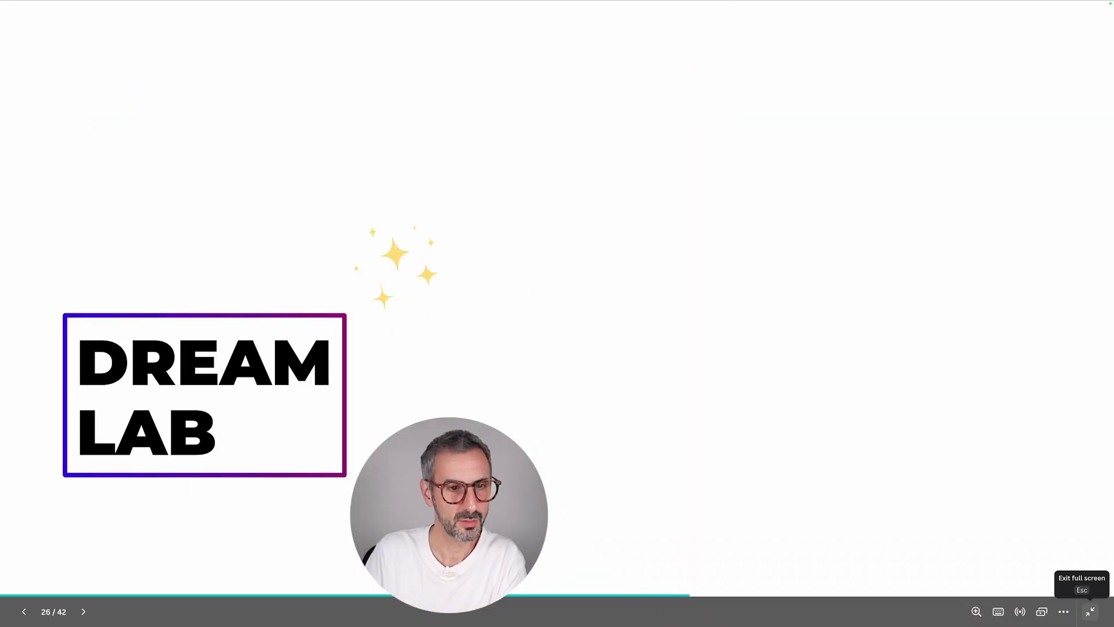
key(Right)
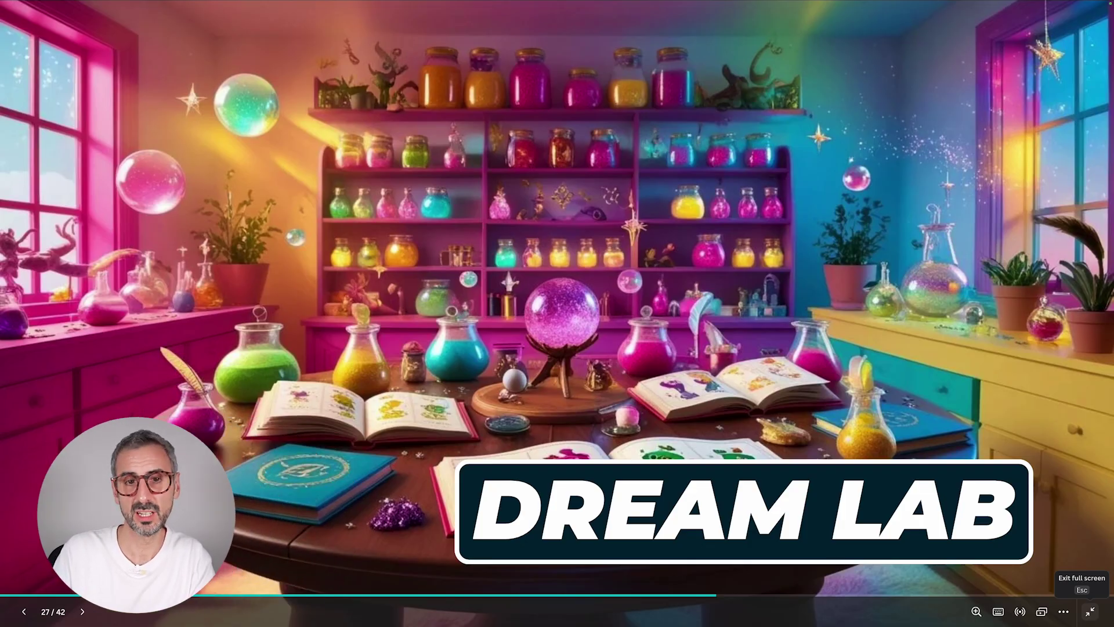